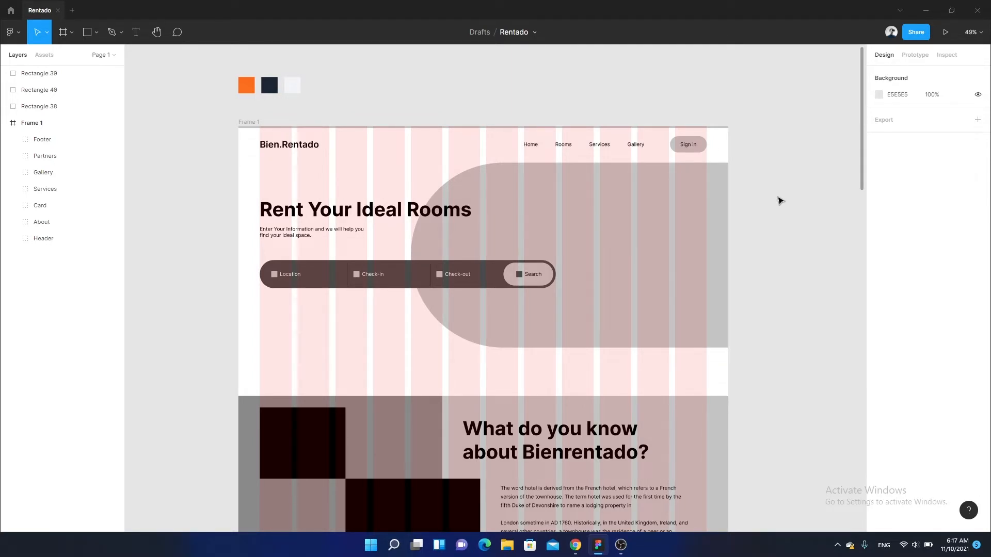
# - Duplicate the whole Frame 1 page design and place the copy to the left of the original
pyautogui.scroll(-4, 743, 210)
pyautogui.moveTo(597, 201); pyautogui.dragTo(537, 108)
pyautogui.scroll(-3, 494, 113)
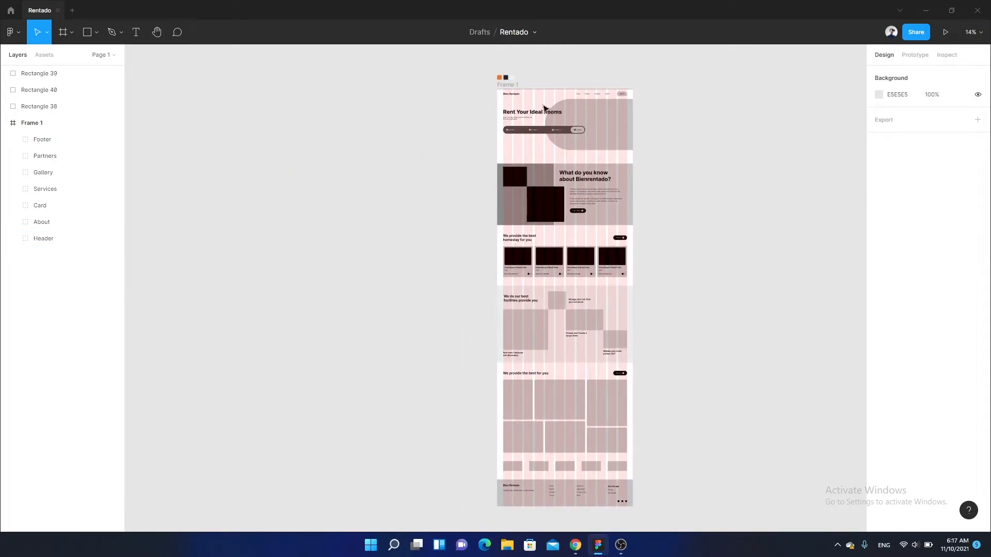
pyautogui.click(514, 87)
pyautogui.moveTo(512, 87); pyautogui.dragTo(214, 87)
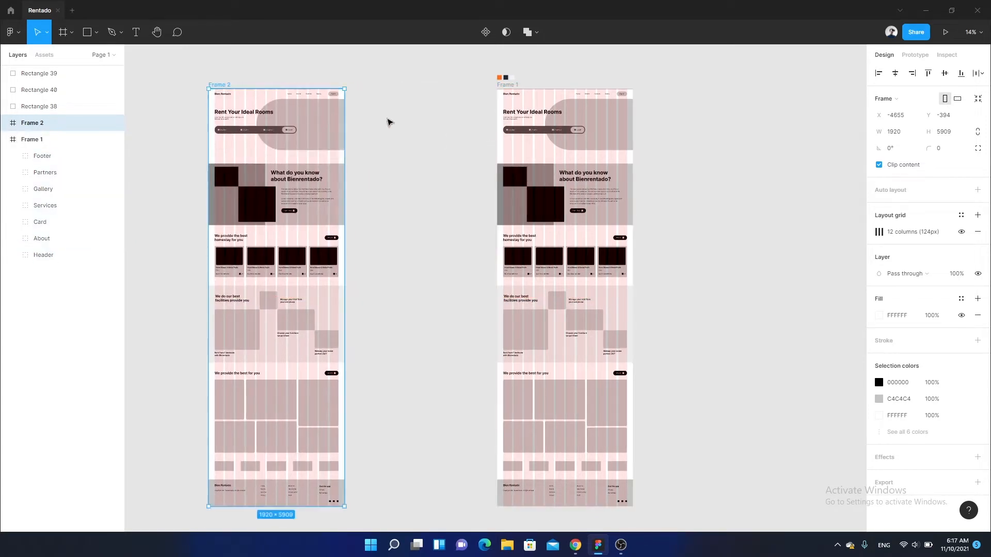
pyautogui.click(458, 138)
# - Set the original Frame 1 background fill to F1F4F8 by sampling the light colour swatch above it
pyautogui.scroll(10, 449, 150)
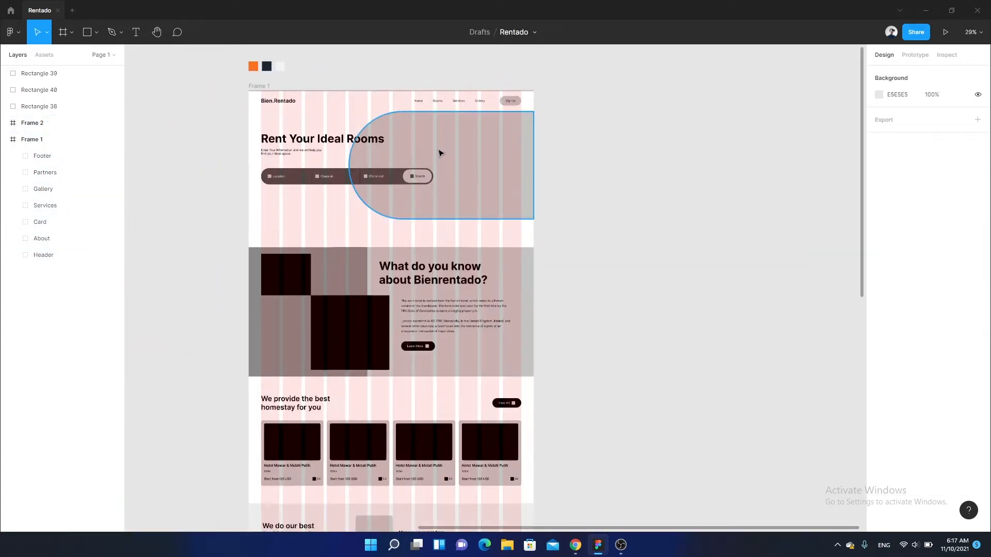
pyautogui.hscroll(2, 471, 176)
pyautogui.scroll(-2, 389, 166)
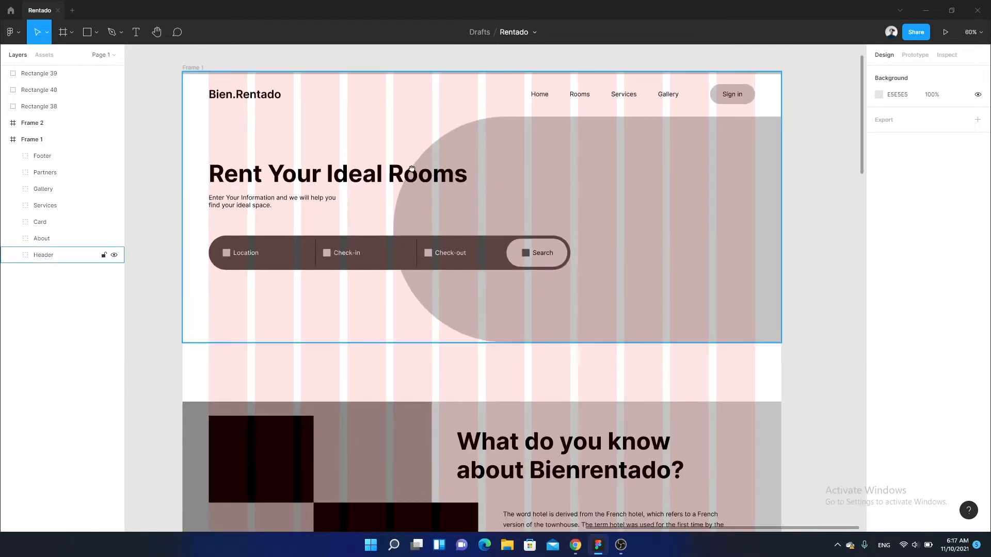
pyautogui.scroll(2, 463, 218)
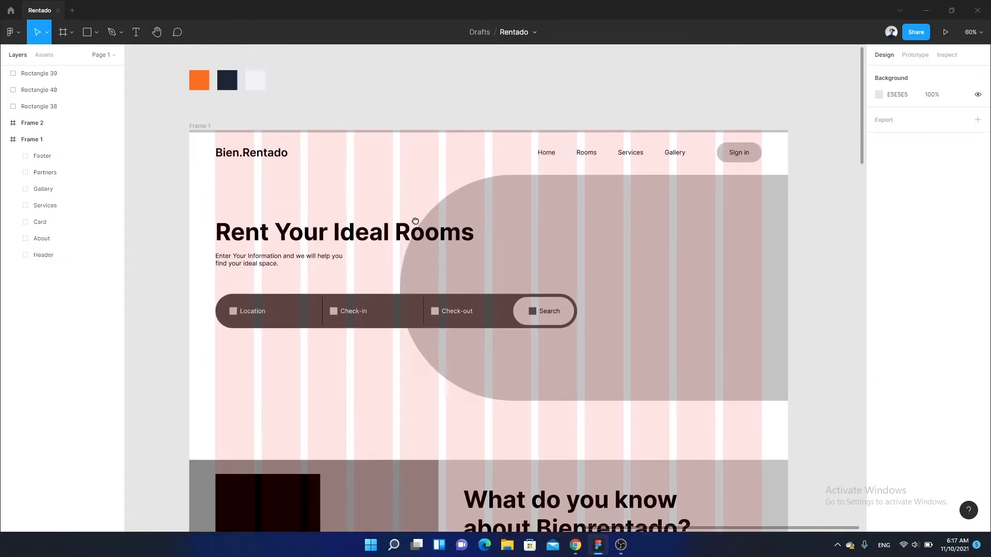
pyautogui.click(204, 128)
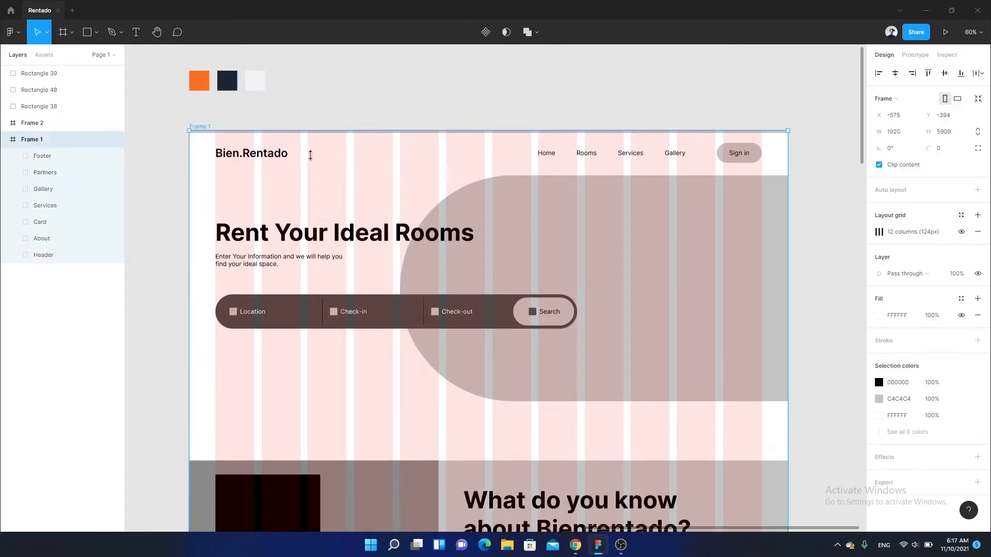
pyautogui.click(873, 316)
pyautogui.click(756, 416)
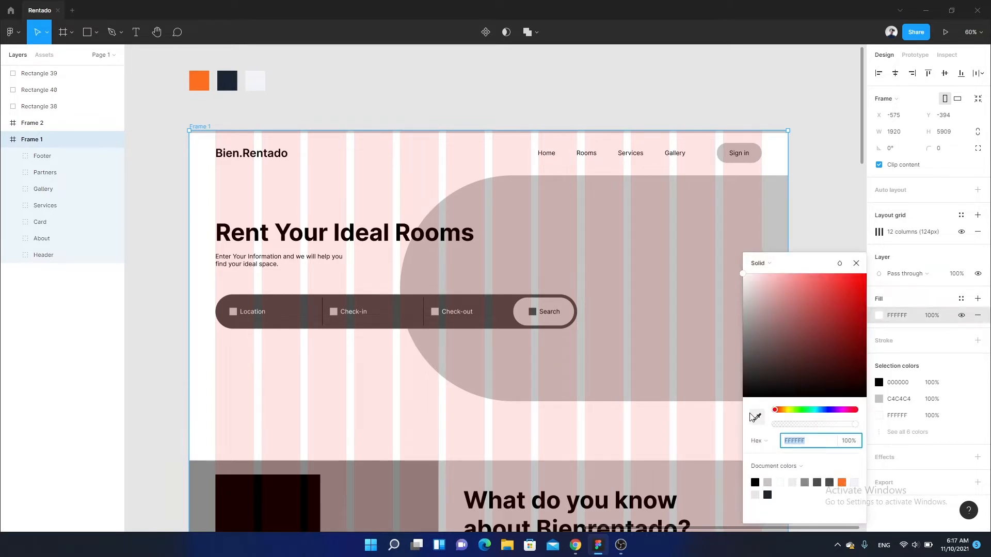
pyautogui.click(257, 78)
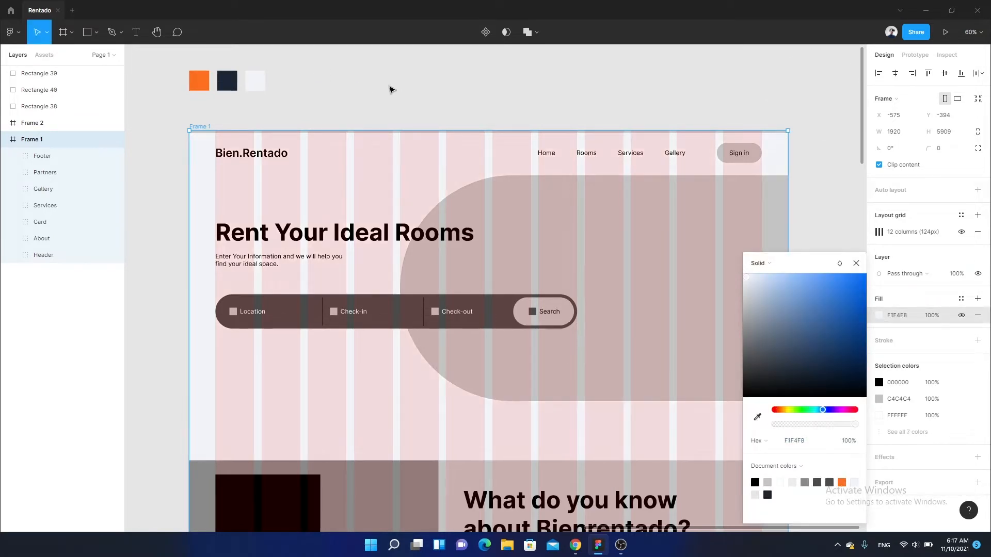
pyautogui.click(856, 263)
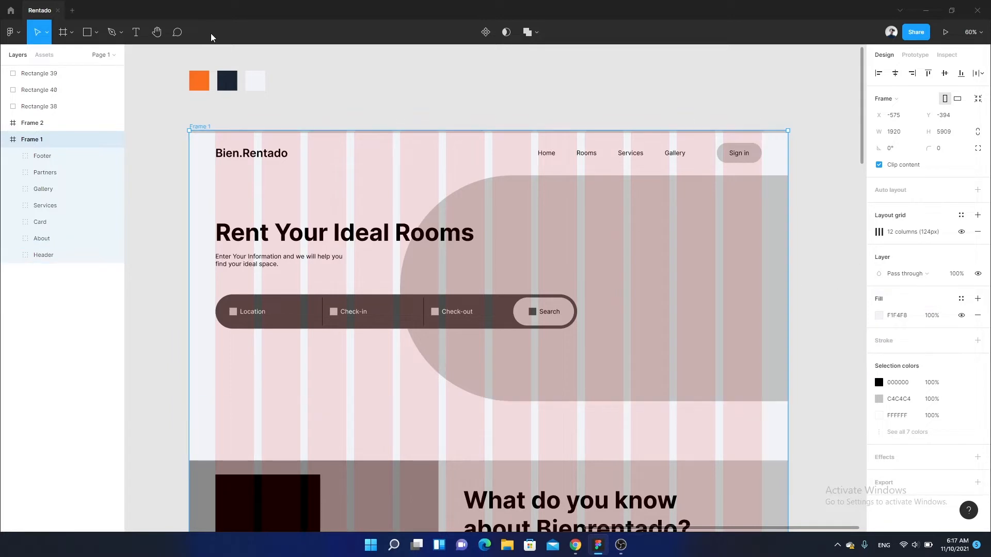
pyautogui.click(327, 88)
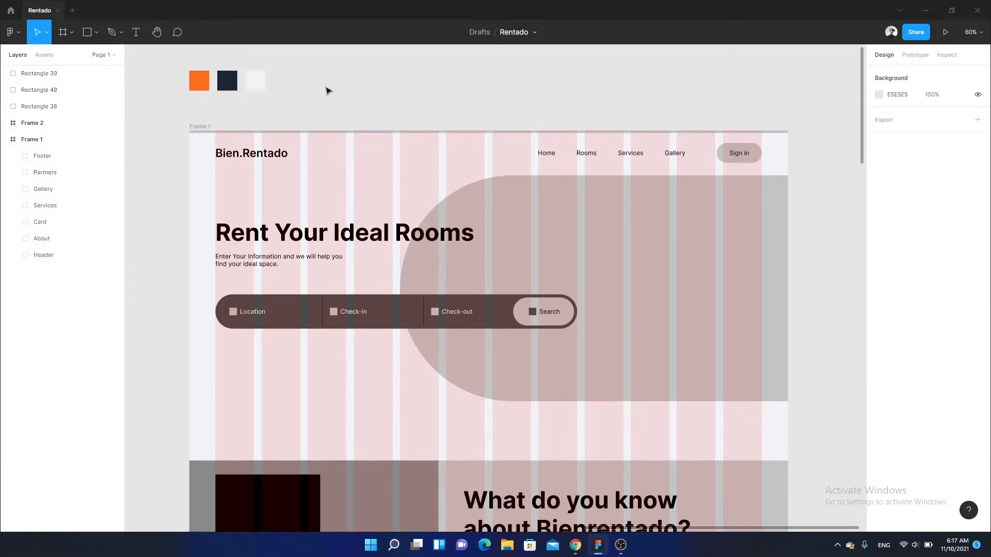
# - Recolour the Bien.Rentado logo text to 1B2534 by sampling the dark navy swatch
pyautogui.click(255, 81)
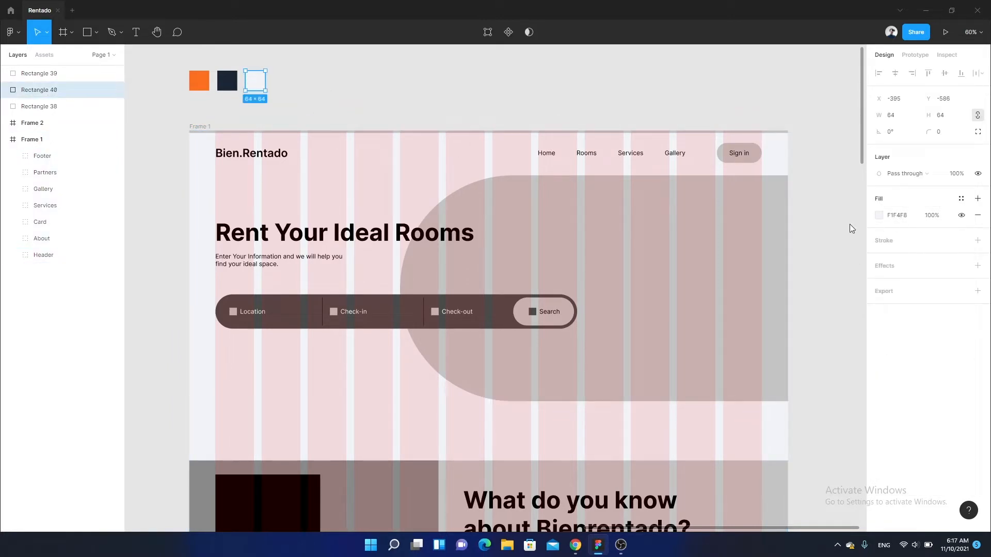
pyautogui.scroll(-1, 345, 168)
pyautogui.click(268, 140)
pyautogui.doubleClick(265, 136)
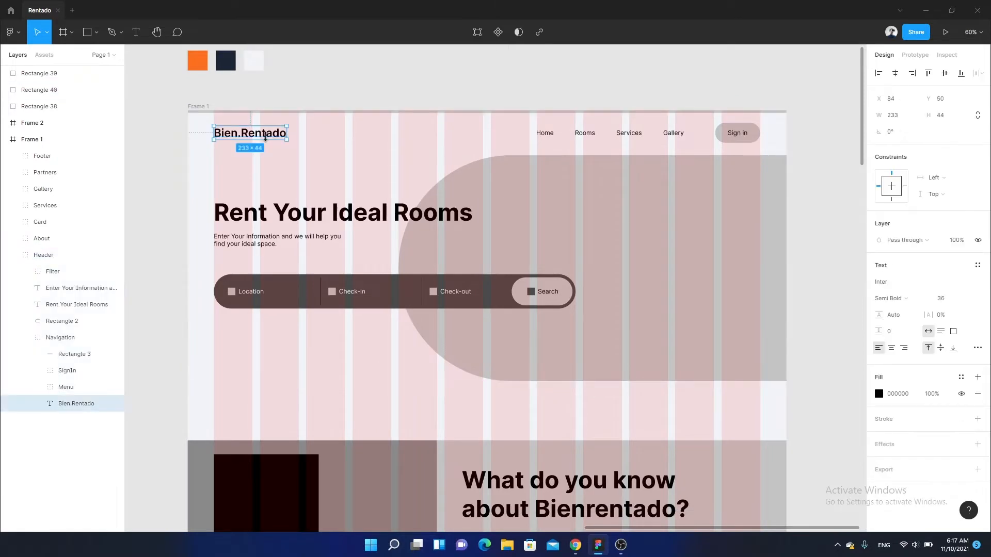
pyautogui.scroll(10, 265, 136)
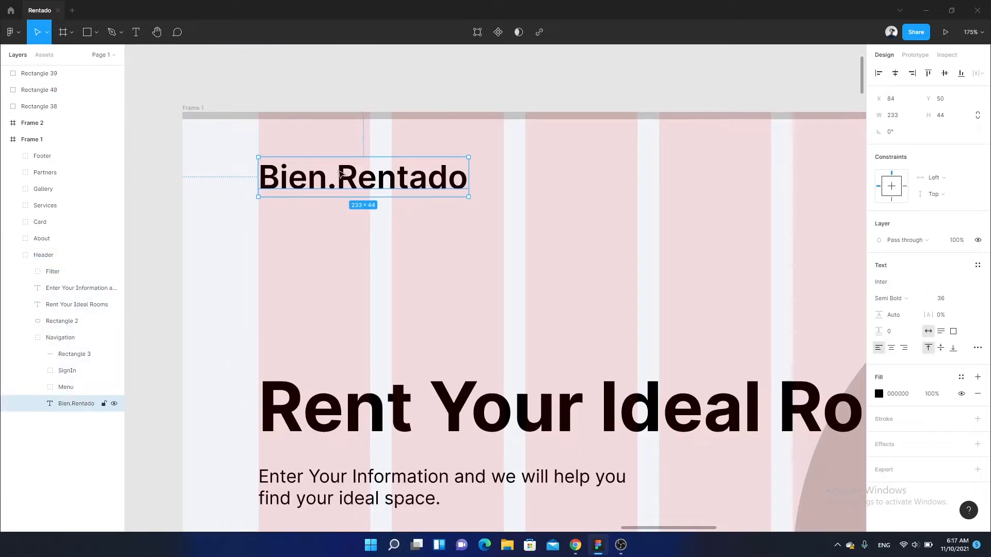
pyautogui.scroll(-10, 340, 173)
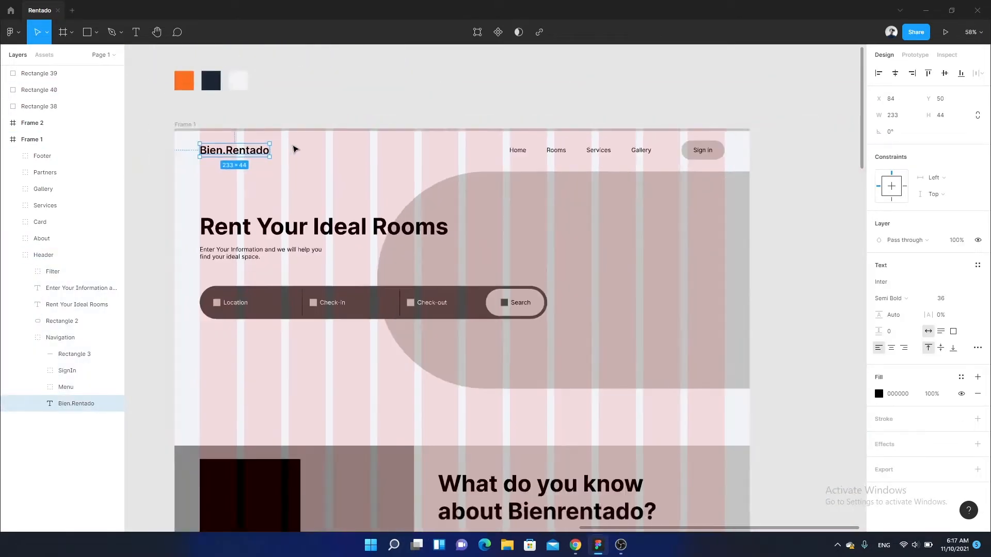
pyautogui.scroll(10, 295, 149)
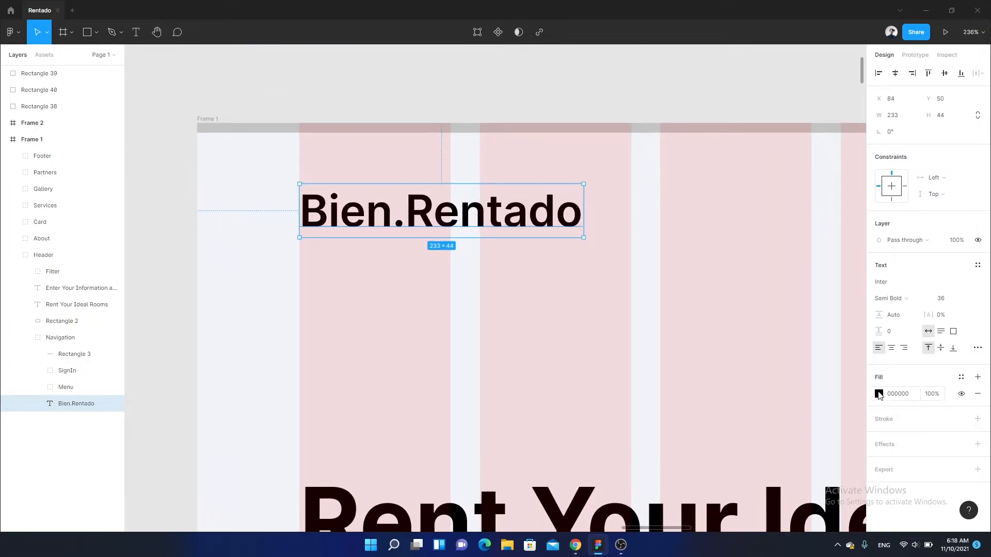
pyautogui.click(878, 394)
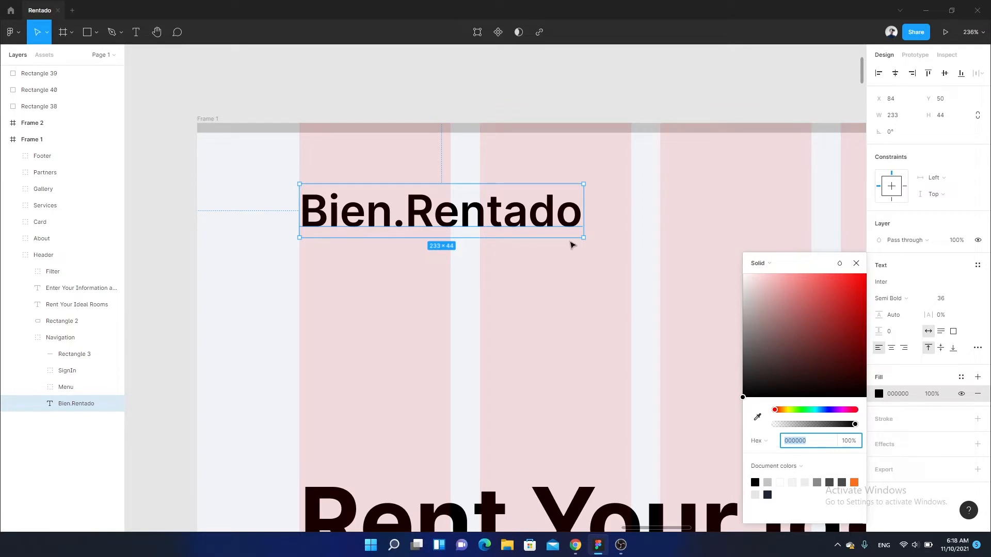
pyautogui.scroll(5, 571, 245)
pyautogui.click(757, 417)
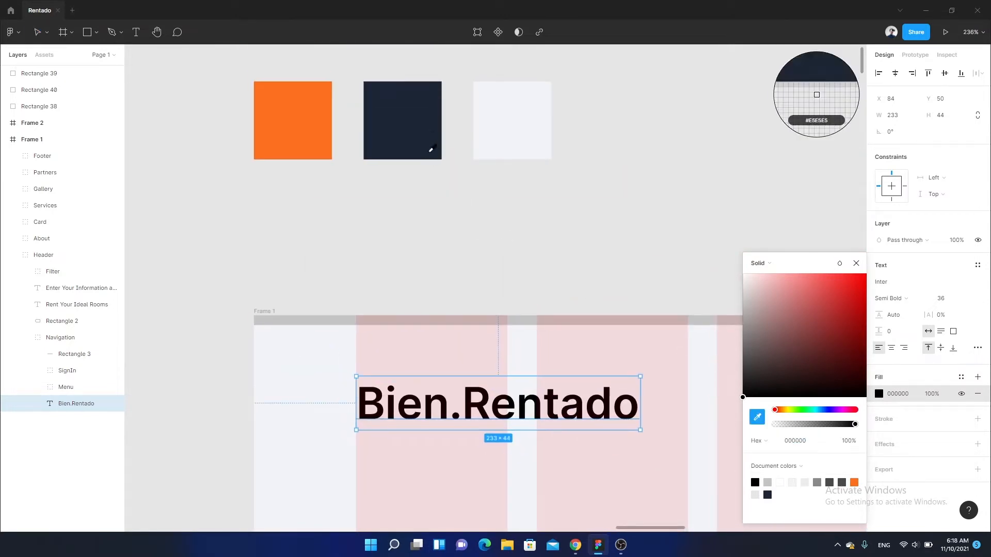
pyautogui.click(431, 150)
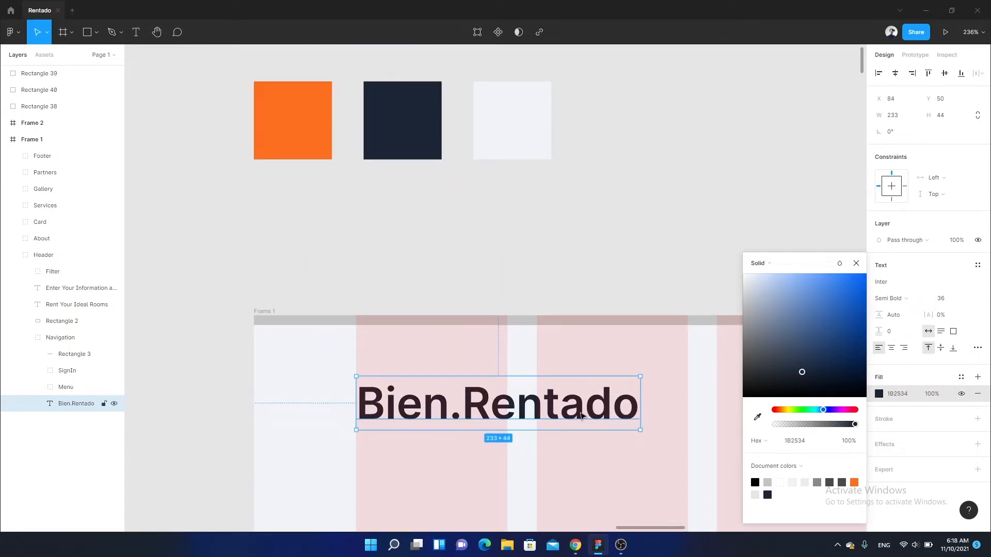
# - Recolour only the "Bien." part of the logo text with the orange document colour FC6F20
pyautogui.moveTo(517, 399); pyautogui.dragTo(304, 325)
pyautogui.doubleClick(375, 313)
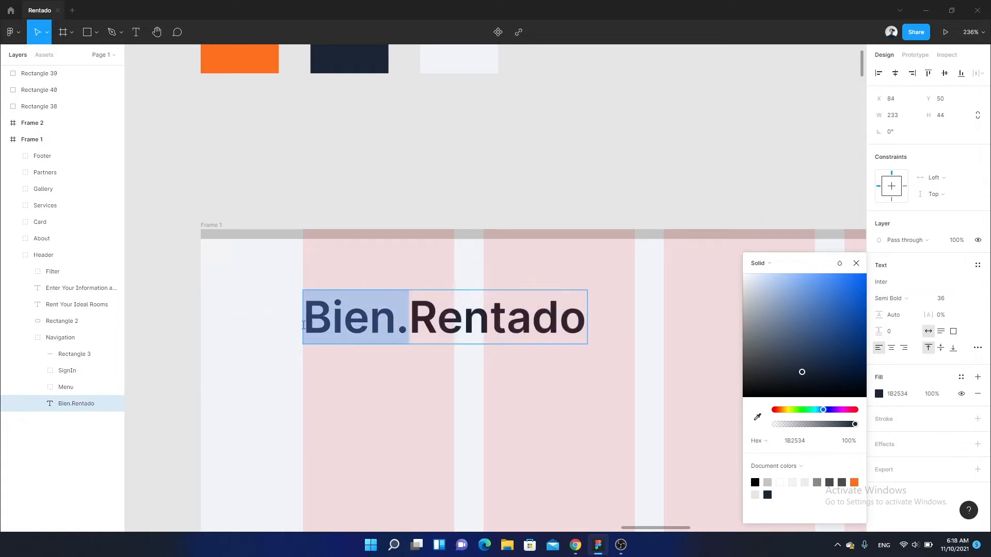
pyautogui.scroll(3, 490, 251)
pyautogui.click(855, 482)
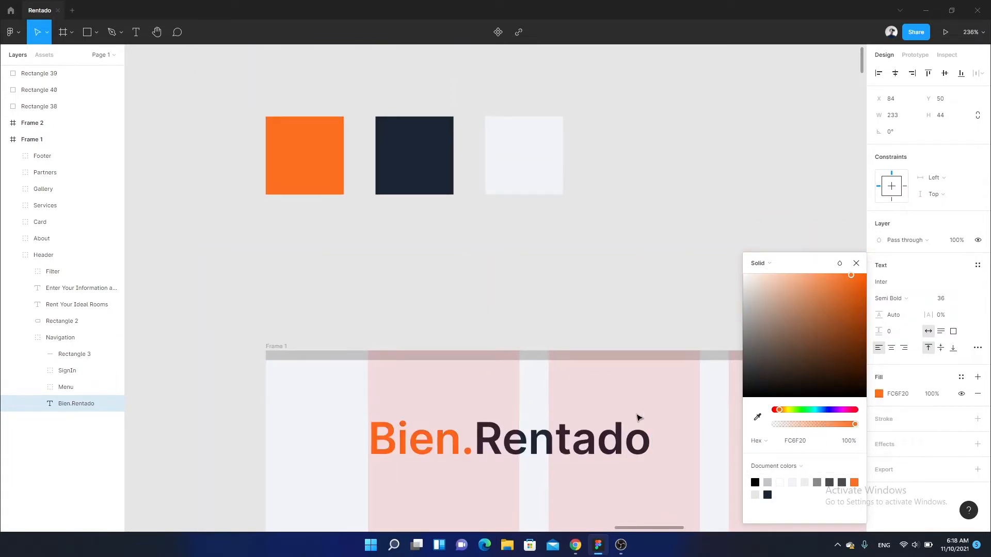
pyautogui.scroll(-3, 272, 239)
pyautogui.scroll(-5, 427, 287)
pyautogui.press('Escape')
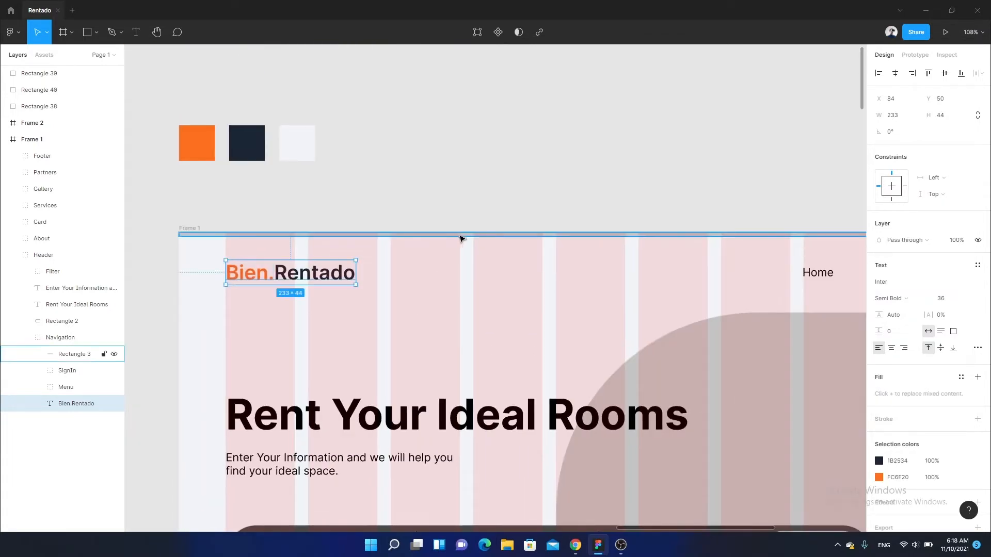
# - Fill the thin full-width bar along the header's upper edge with the orange document colour
pyautogui.scroll(-3, 490, 222)
pyautogui.click(520, 140)
pyautogui.scroll(-3, 642, 255)
pyautogui.scroll(-2, 641, 255)
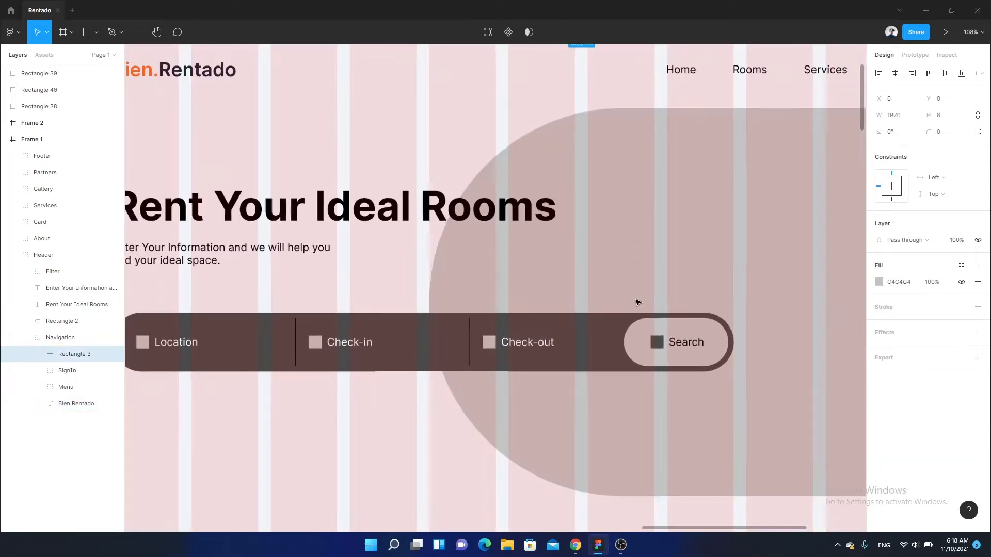
pyautogui.scroll(-5, 637, 289)
pyautogui.hscroll(-3, 463, 230)
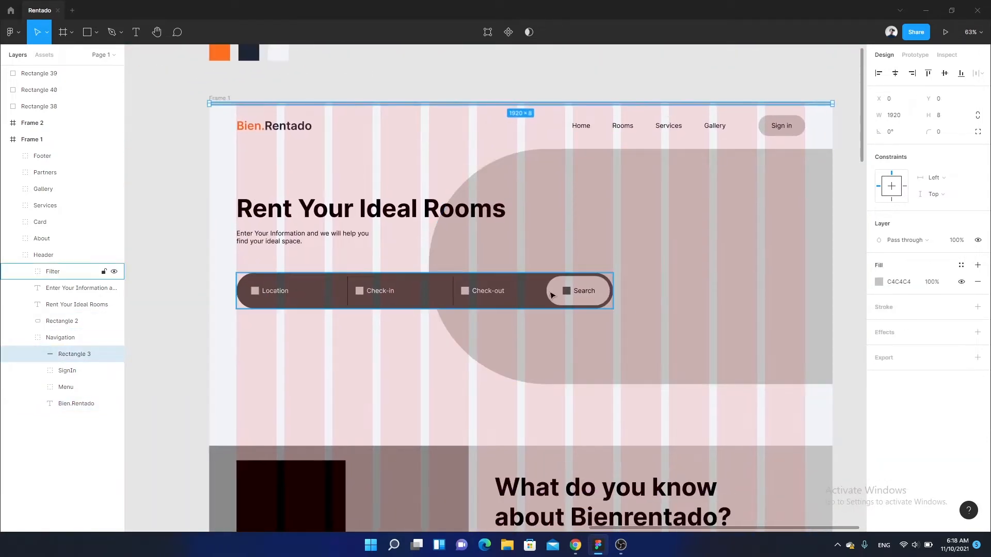
pyautogui.scroll(1, 424, 270)
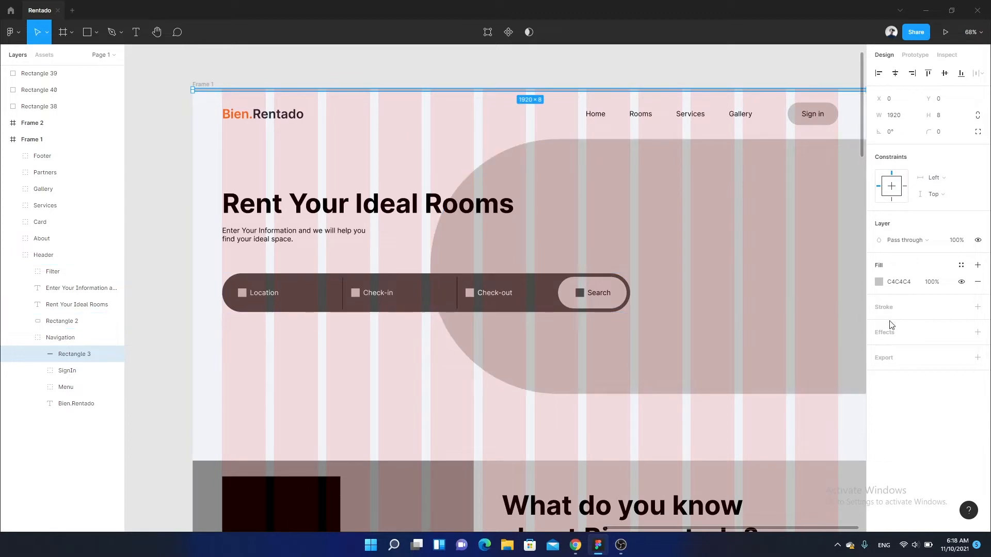
pyautogui.click(879, 282)
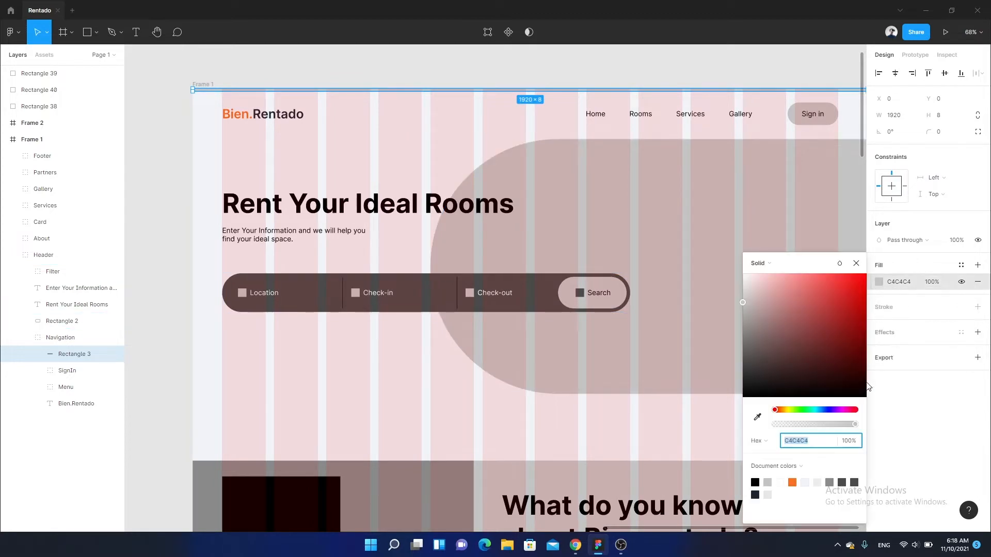
pyautogui.click(791, 482)
pyautogui.click(436, 135)
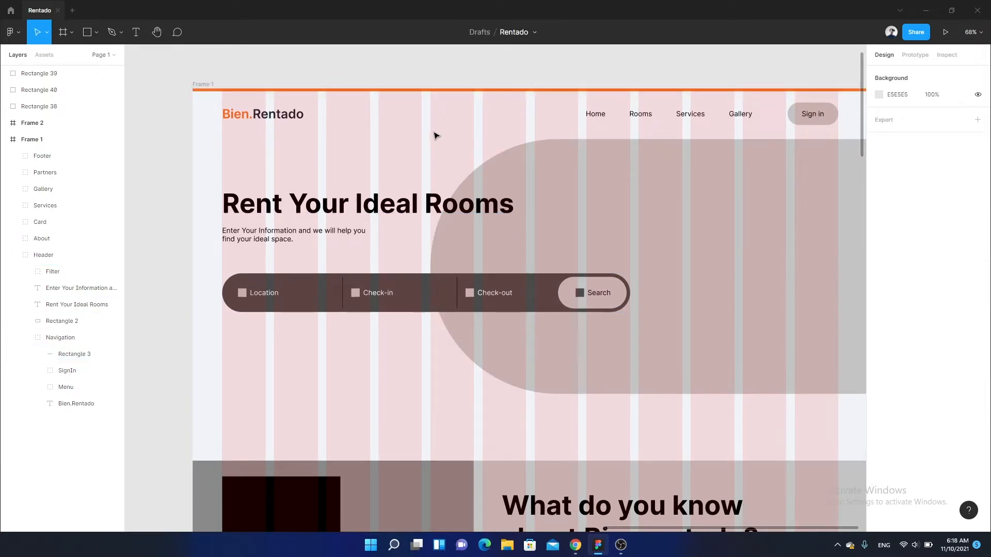
# - Recolour the "Rent Your Ideal Rooms" heading and the subtitle beneath it to navy 1B2534
pyautogui.scroll(1, 435, 135)
pyautogui.doubleClick(348, 229)
pyautogui.keyDown('shift'); pyautogui.click(305, 262); pyautogui.keyUp('shift')
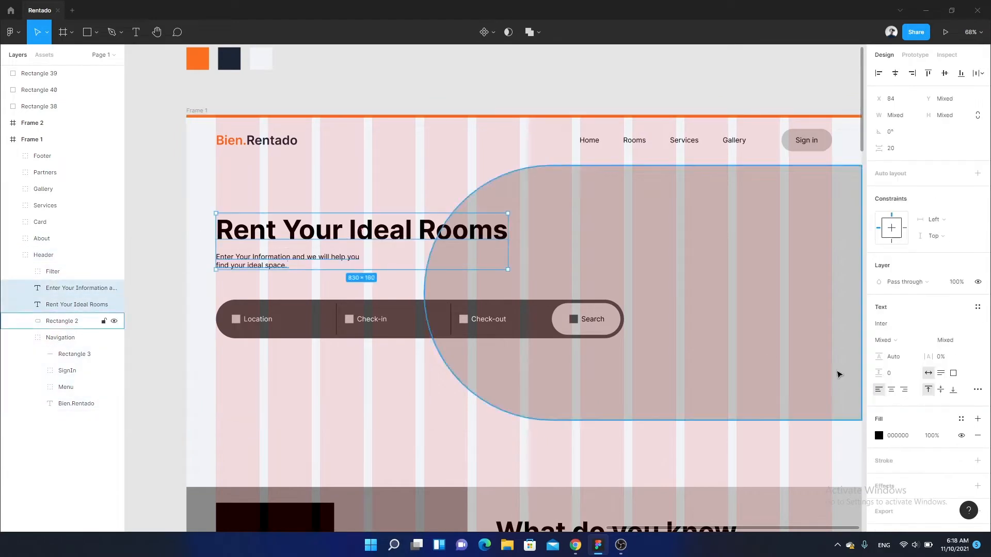
pyautogui.click(878, 435)
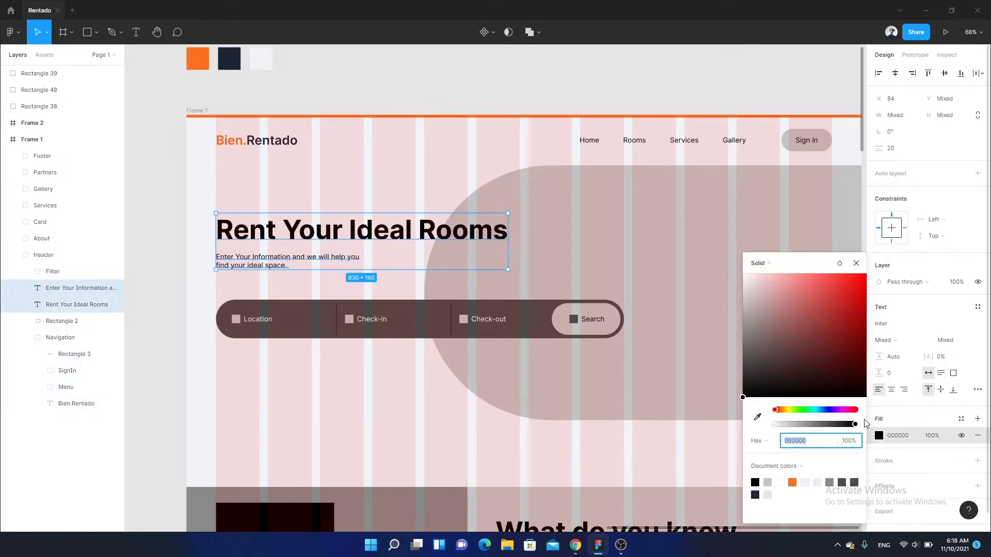
pyautogui.click(754, 495)
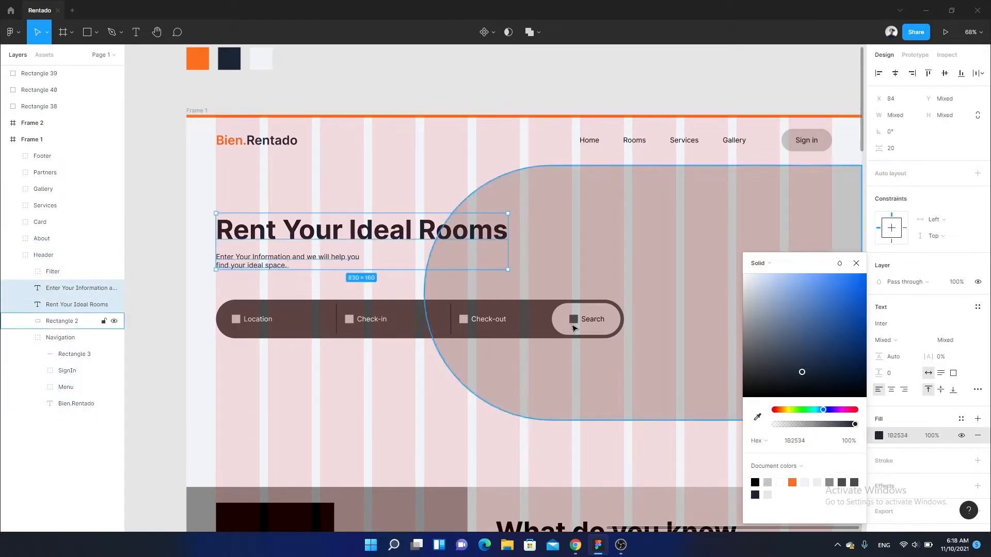
pyautogui.click(382, 177)
# - Lighten the "Enter Your Information" subtitle under the heading to the blue-grey 959EAB
pyautogui.doubleClick(282, 265)
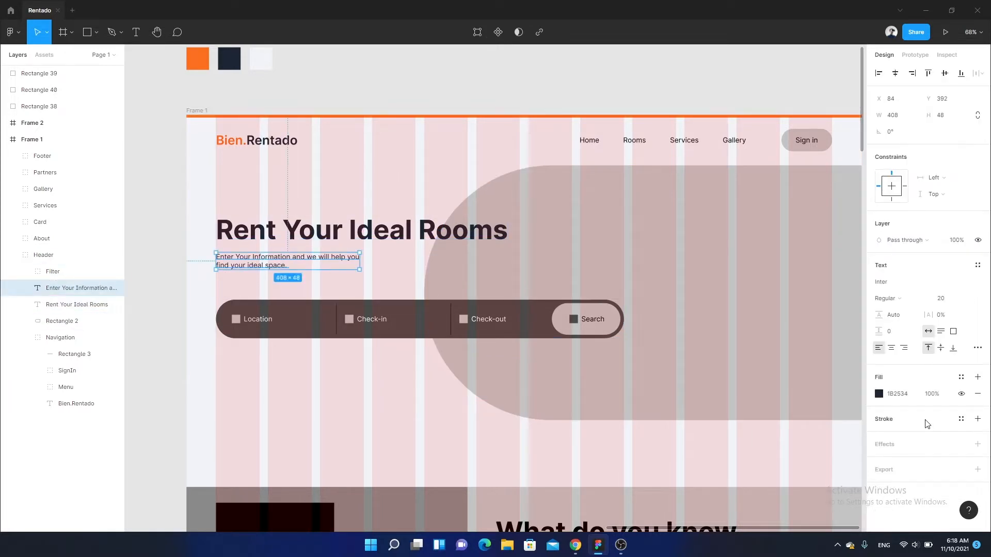
pyautogui.click(878, 394)
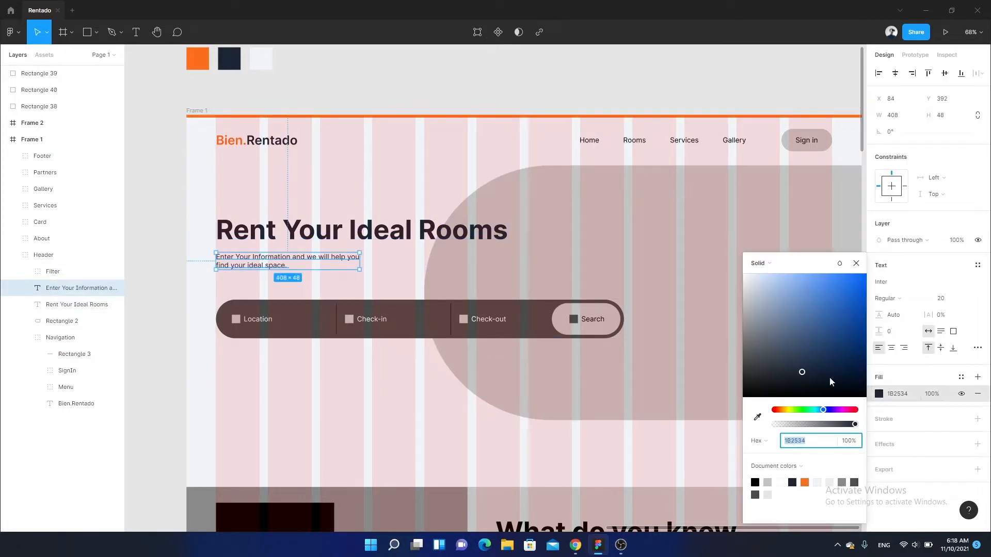
pyautogui.moveTo(828, 377); pyautogui.dragTo(758, 325)
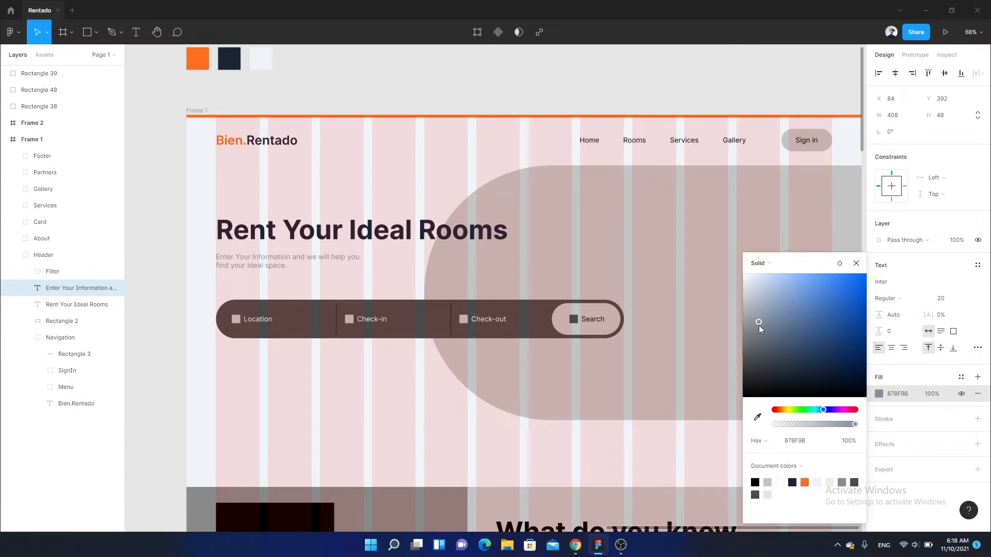
pyautogui.hscroll(-3, 382, 252)
pyautogui.keyDown('ctrl'); pyautogui.scroll(8, 382, 253); pyautogui.keyUp('ctrl')
pyautogui.moveTo(458, 282); pyautogui.dragTo(517, 305)
pyautogui.click(758, 315)
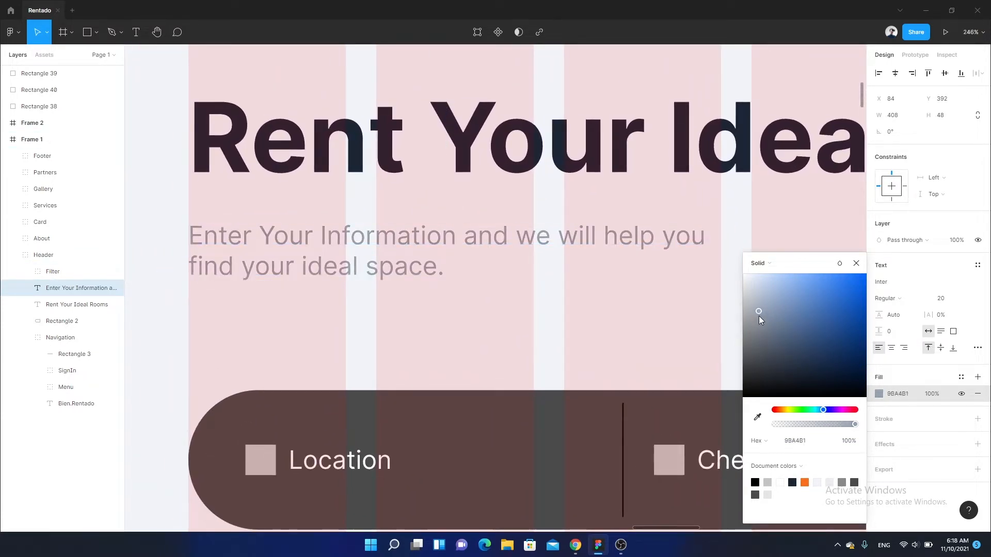
pyautogui.keyDown('ctrl'); pyautogui.scroll(-4, 609, 331); pyautogui.keyUp('ctrl')
pyautogui.keyDown('ctrl'); pyautogui.scroll(-6, 610, 330); pyautogui.keyUp('ctrl')
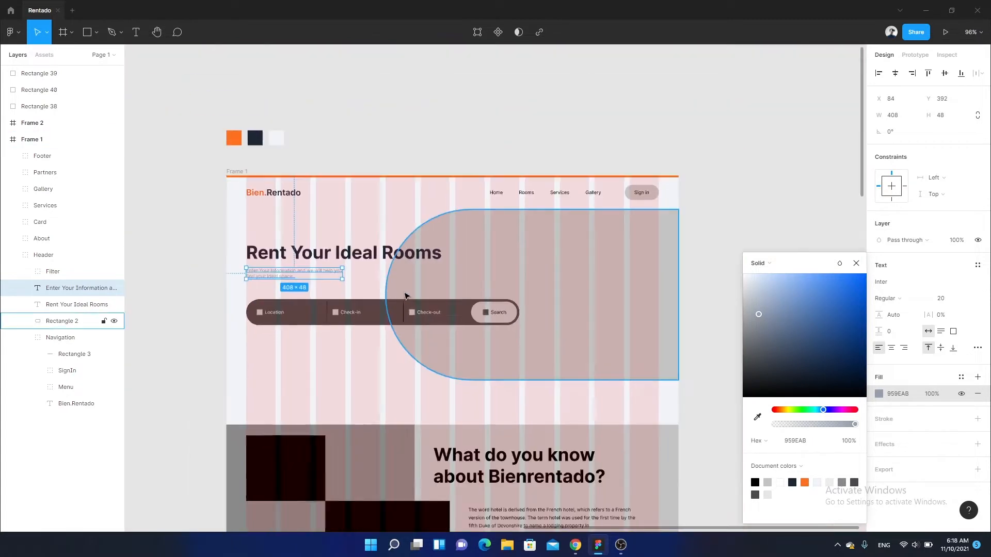
pyautogui.keyDown('ctrl'); pyautogui.scroll(6, 586, 184); pyautogui.keyUp('ctrl')
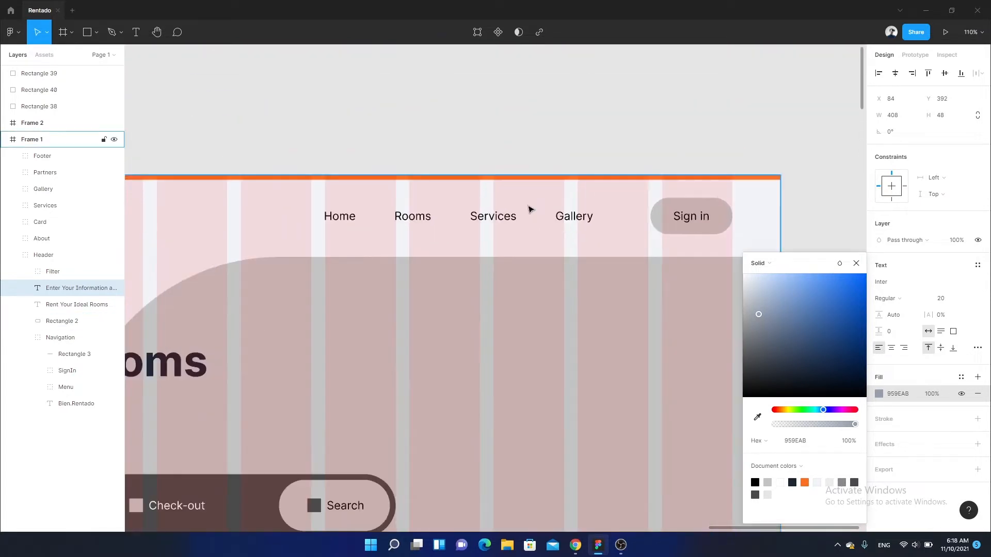
# - Recolour the Home, Rooms, Services and Gallery menu group in the header to navy 1B2534
pyautogui.moveTo(586, 228); pyautogui.dragTo(318, 206)
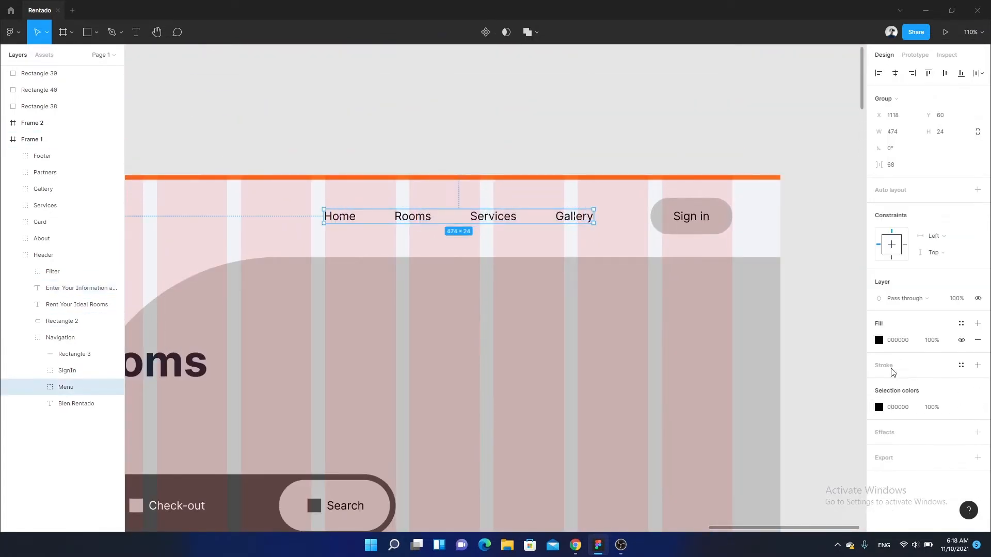
pyautogui.click(879, 340)
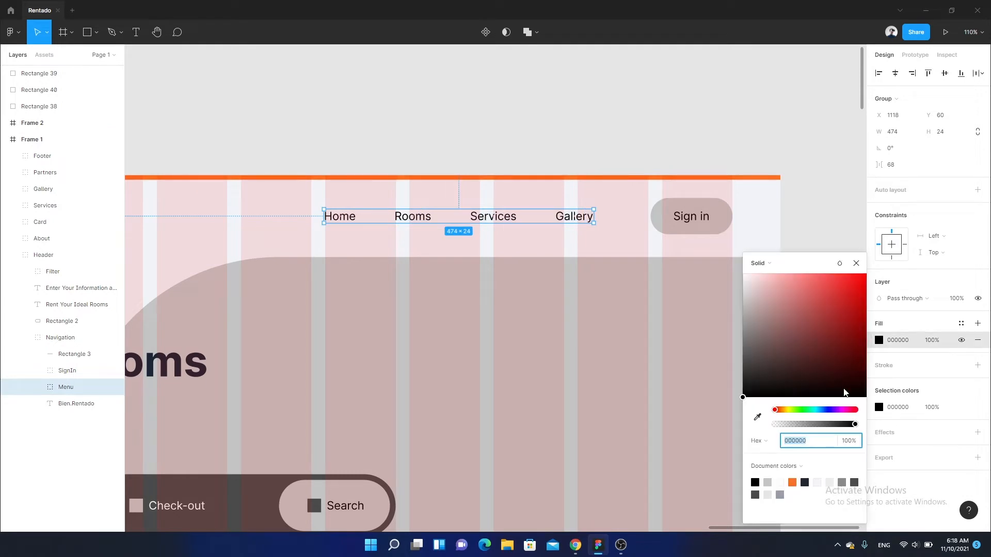
pyautogui.click(756, 494)
pyautogui.click(804, 483)
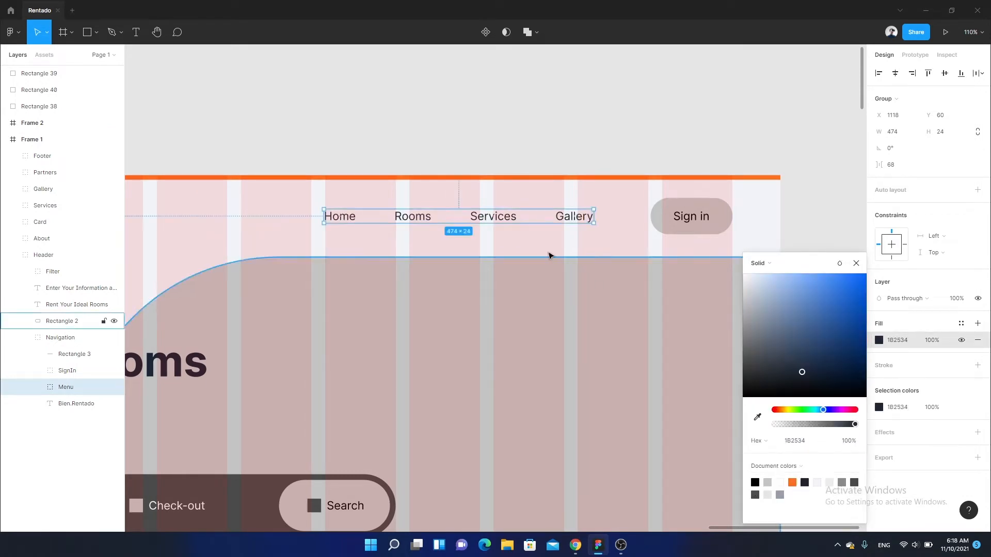
# - Set the font weight of the "Home" menu item to Semi Bold
pyautogui.scroll(3, 551, 257)
pyautogui.doubleClick(399, 242)
pyautogui.scroll(4, 318, 225)
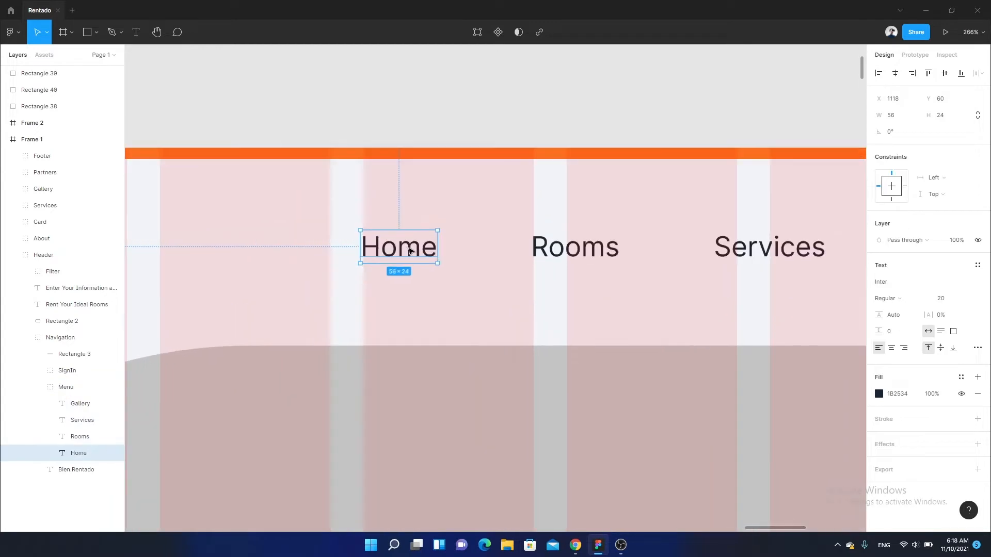
pyautogui.hscroll(-2, 495, 289)
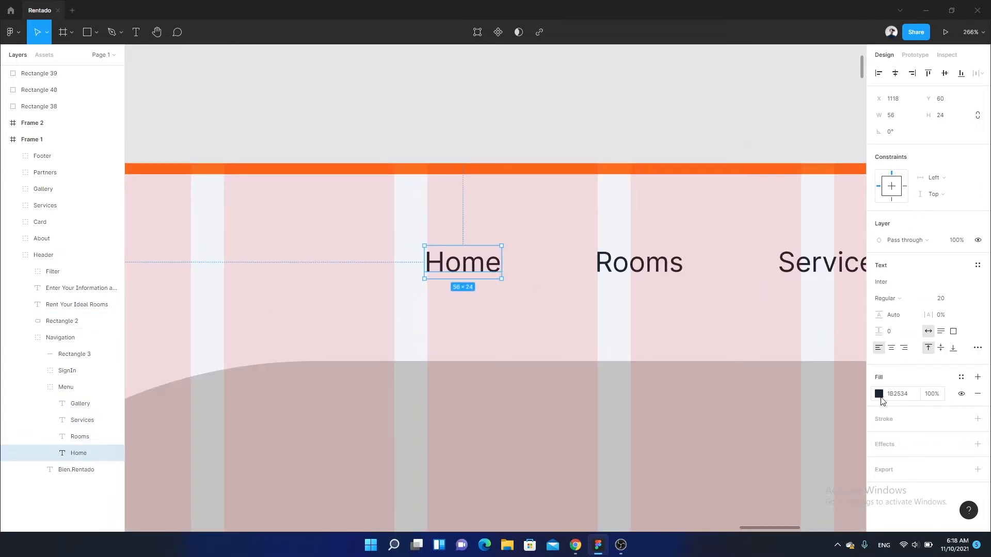
pyautogui.click(879, 394)
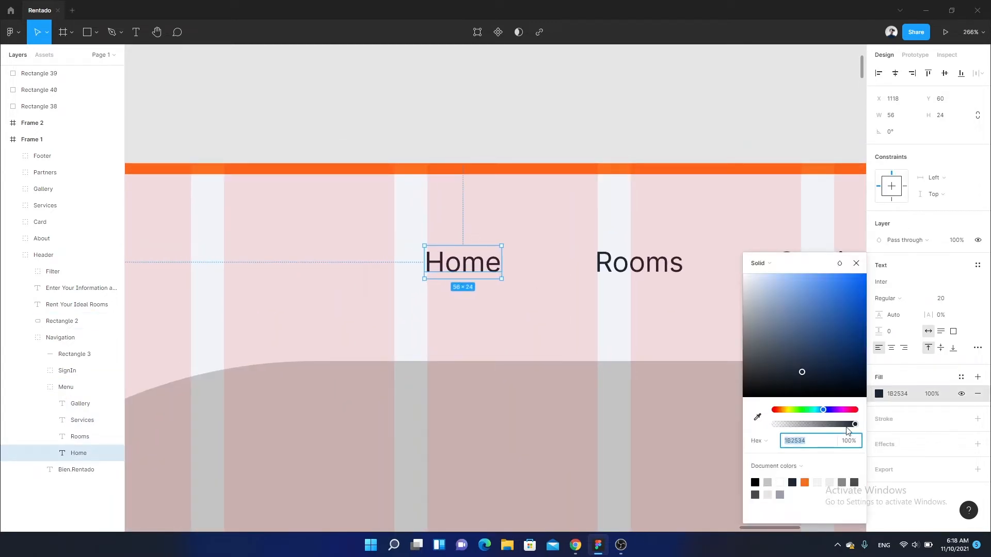
pyautogui.click(891, 299)
pyautogui.click(910, 321)
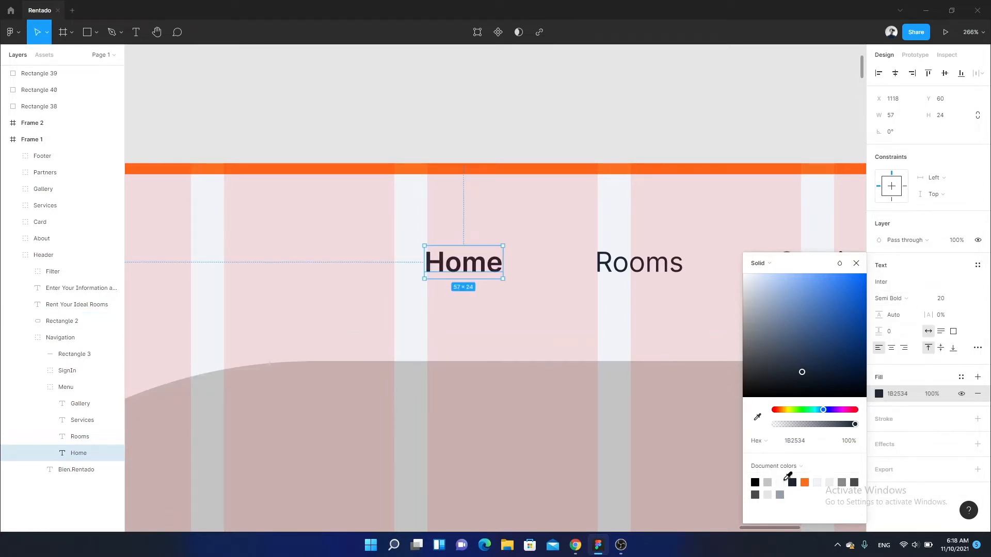
# - Fill the rounded rectangle behind "Sign in" with white FFFFFF
pyautogui.scroll(-10, 559, 321)
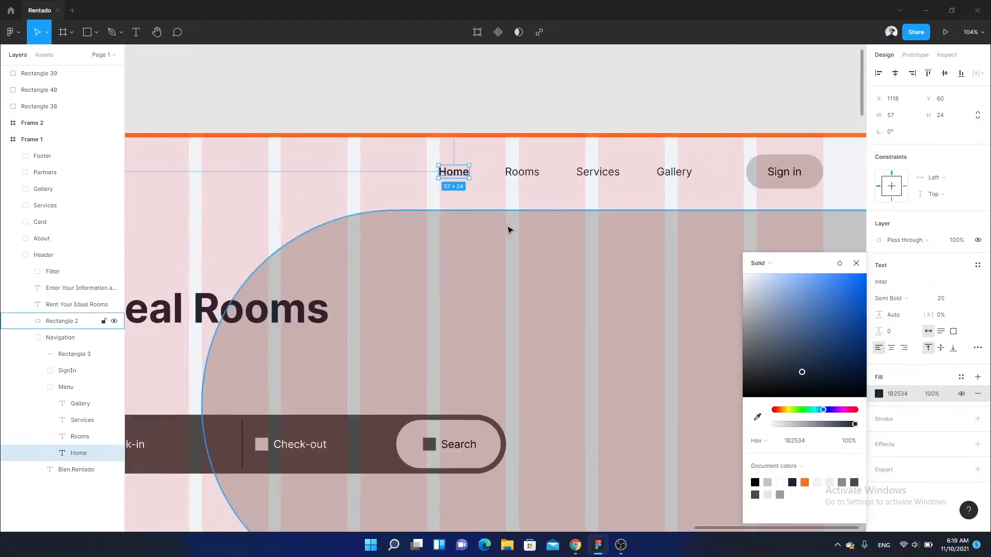
pyautogui.scroll(10, 522, 192)
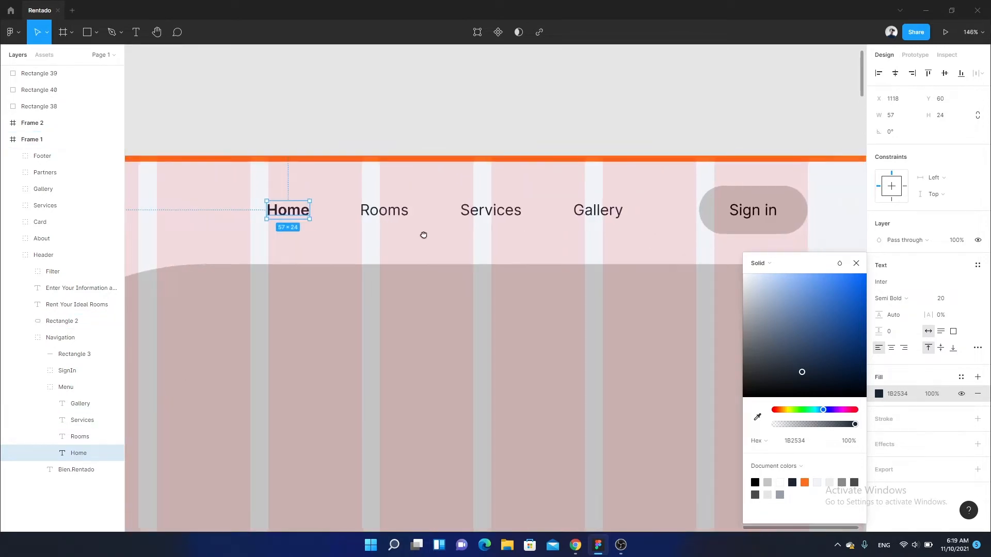
pyautogui.hscroll(5, 557, 219)
pyautogui.click(525, 214)
pyautogui.scroll(5, 524, 214)
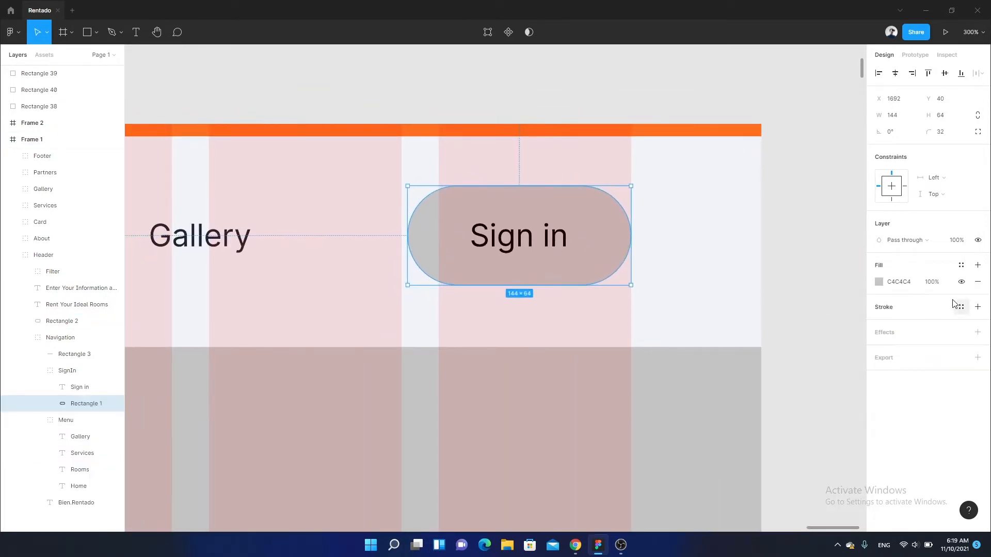
pyautogui.click(879, 282)
pyautogui.moveTo(814, 321); pyautogui.dragTo(641, 210)
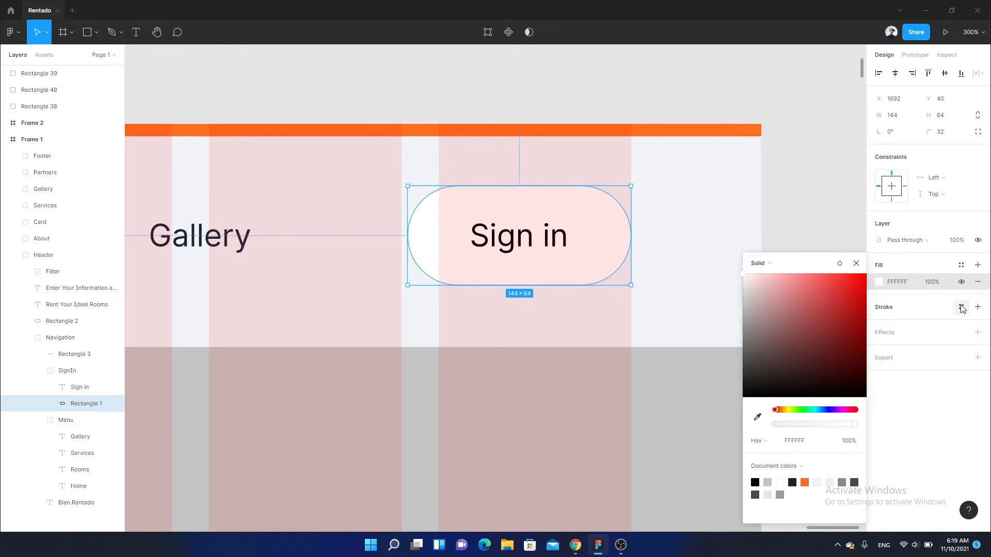
# - Add an inside stroke of width 2 to the "Sign in" button in the orange document colour
pyautogui.click(977, 307)
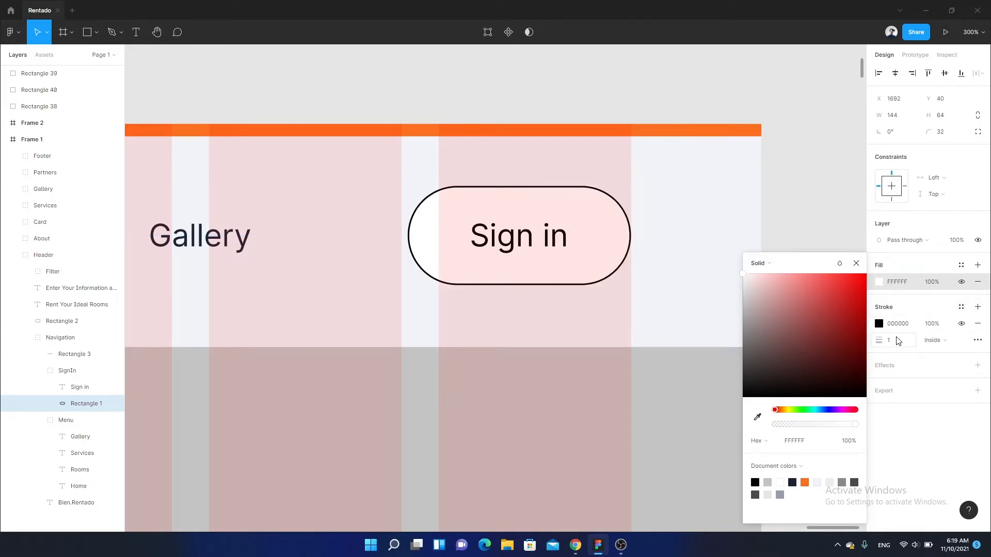
pyautogui.click(902, 344)
pyautogui.write('2')
pyautogui.press('Return')
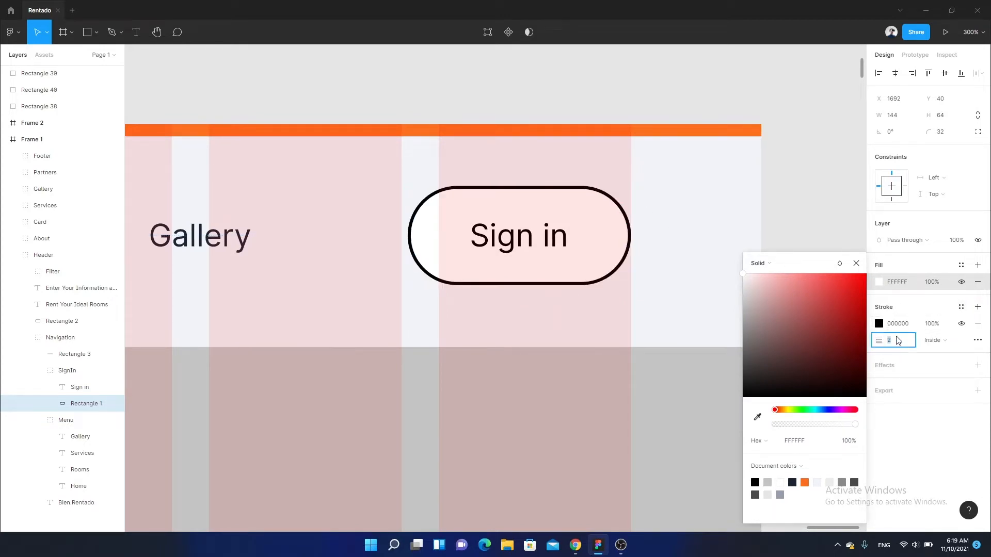
pyautogui.click(879, 323)
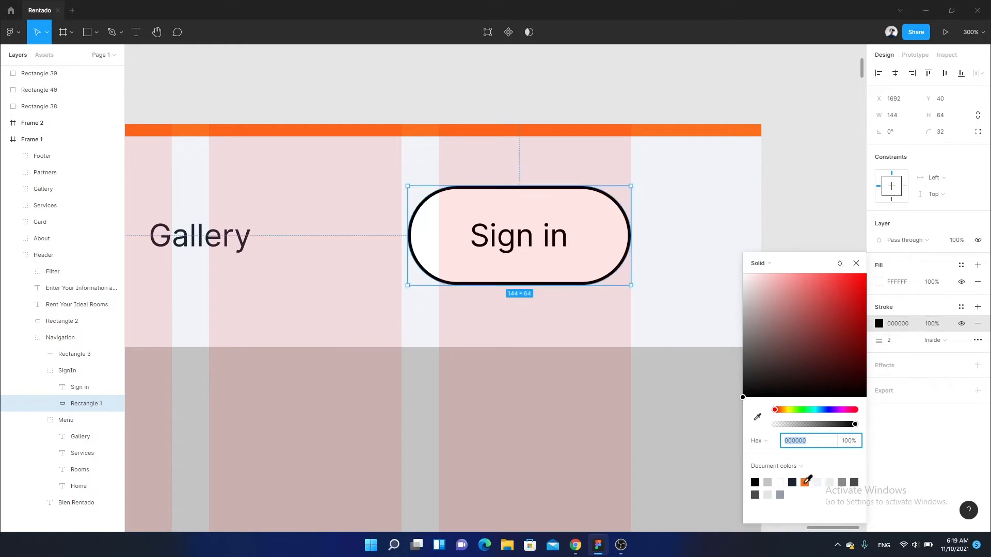
pyautogui.click(805, 482)
pyautogui.click(654, 266)
pyautogui.scroll(-10, 655, 265)
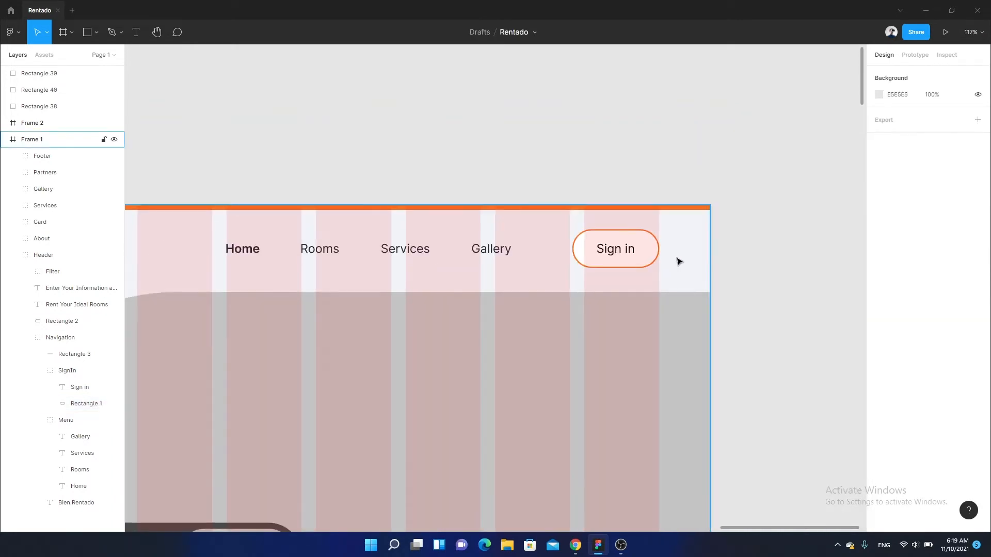
# - Fill the long rounded background of the filter bar under the subtitle with white
pyautogui.scroll(1, 433, 277)
pyautogui.keyDown('ctrl'); pyautogui.click(433, 278); pyautogui.keyUp('ctrl')
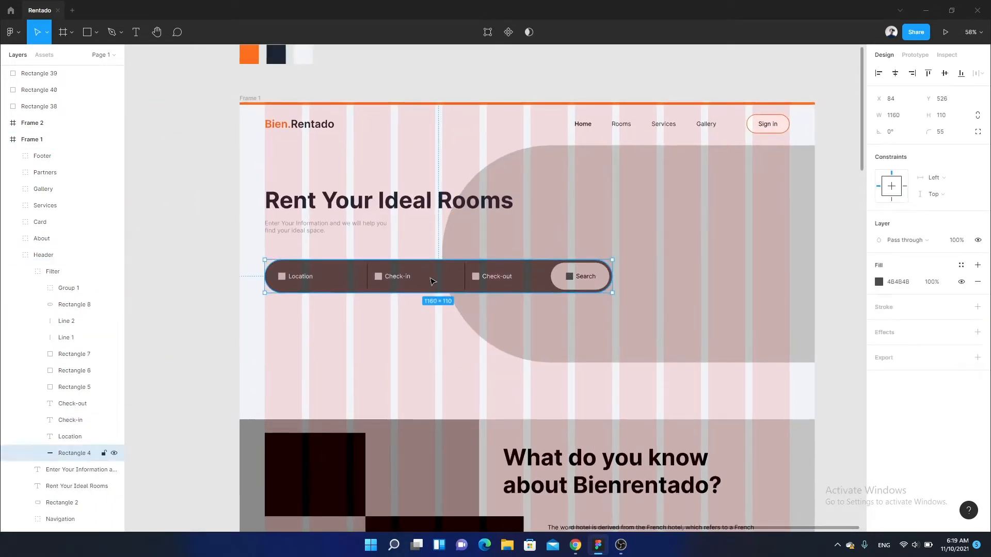
pyautogui.scroll(3, 454, 267)
pyautogui.moveTo(433, 278); pyautogui.dragTo(495, 293)
pyautogui.scroll(3, 495, 292)
pyautogui.scroll(-1, 638, 303)
pyautogui.moveTo(638, 303); pyautogui.dragTo(598, 318)
pyautogui.scroll(-1, 566, 316)
pyautogui.click(878, 283)
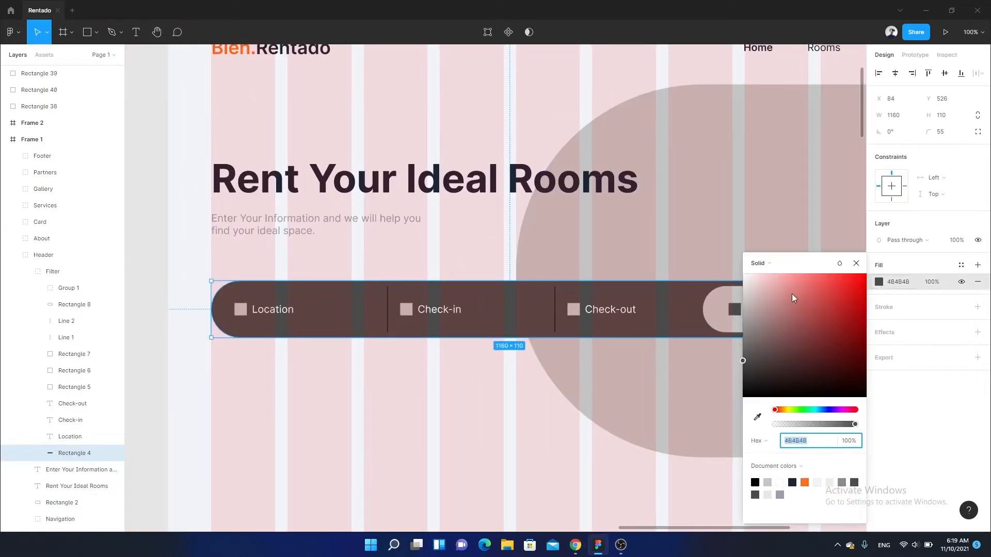
pyautogui.moveTo(793, 298); pyautogui.dragTo(610, 210)
# - Copy the subtitle's fill colour 959EAB and apply it to the Location, Check-in and Check-out labels in the filter bar
pyautogui.click(453, 314)
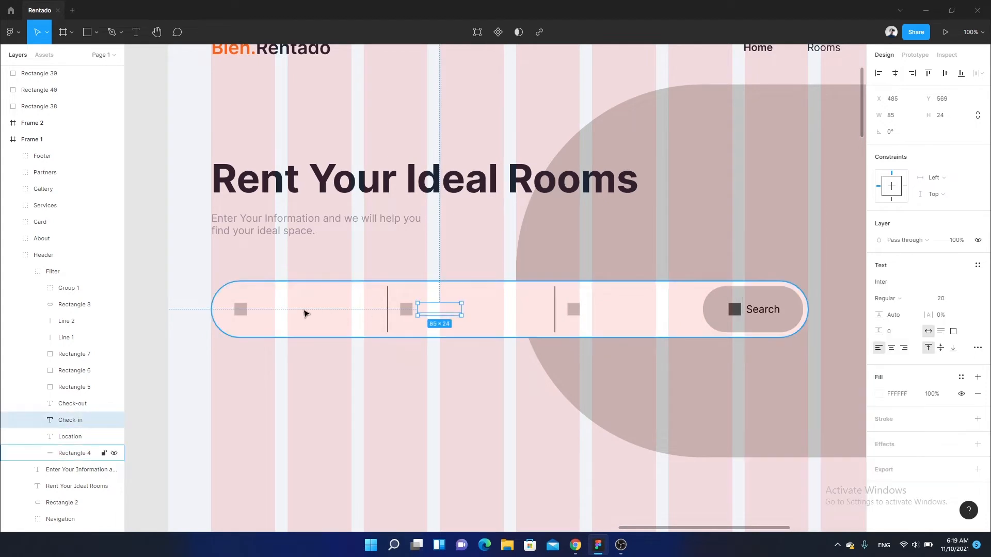
pyautogui.keyDown('shift'); pyautogui.click(283, 311); pyautogui.keyUp('shift')
pyautogui.keyDown('shift'); pyautogui.click(611, 309); pyautogui.keyUp('shift')
pyautogui.moveTo(510, 261); pyautogui.dragTo(514, 264)
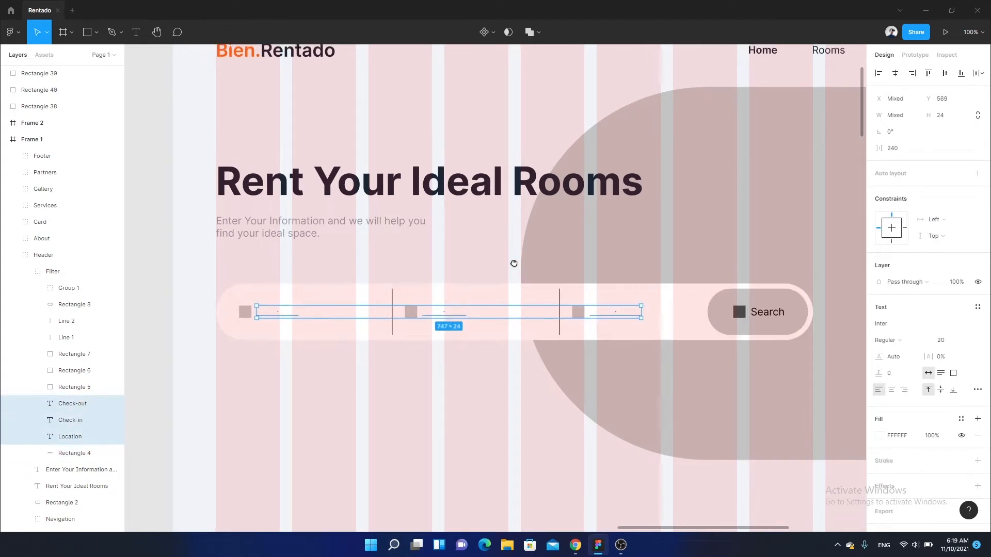
pyautogui.scroll(1, 514, 264)
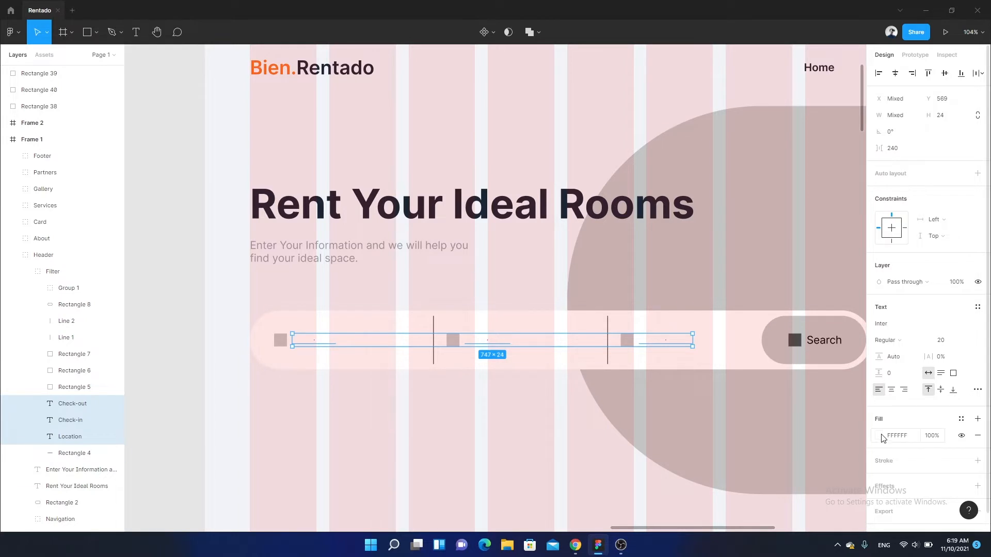
pyautogui.click(436, 258)
pyautogui.click(906, 395)
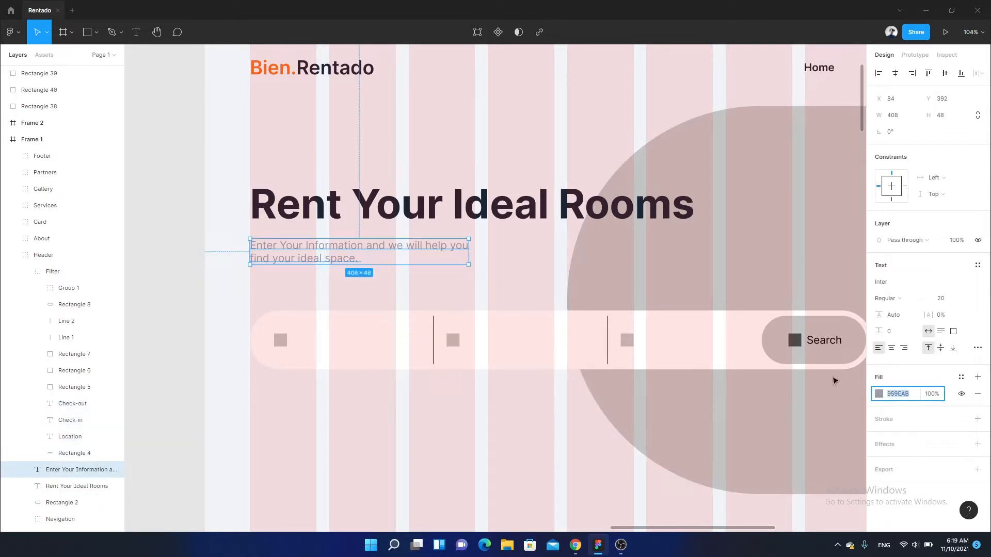
pyautogui.doubleClick(657, 342)
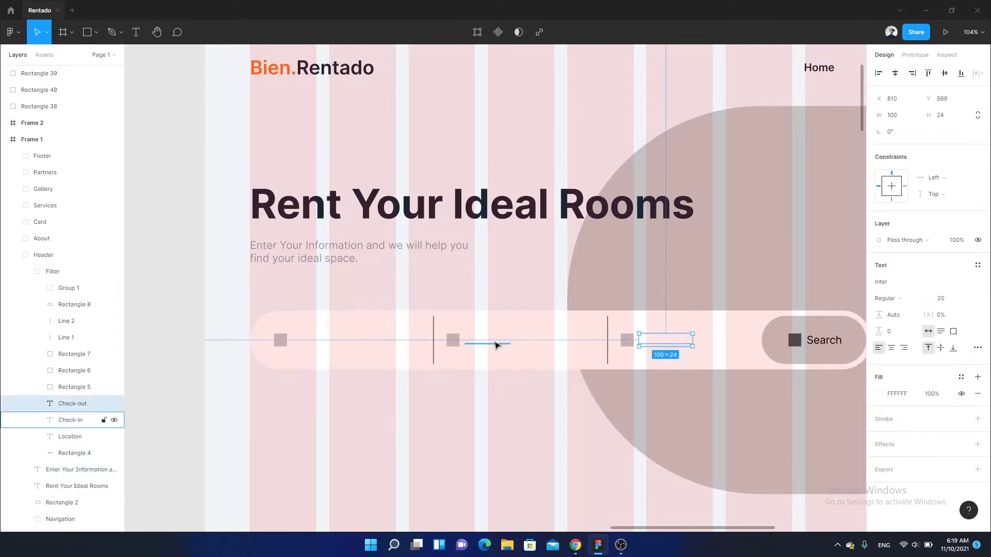
pyautogui.keyDown('shift'); pyautogui.click(495, 343); pyautogui.keyUp('shift')
pyautogui.keyDown('shift'); pyautogui.click(325, 345); pyautogui.keyUp('shift')
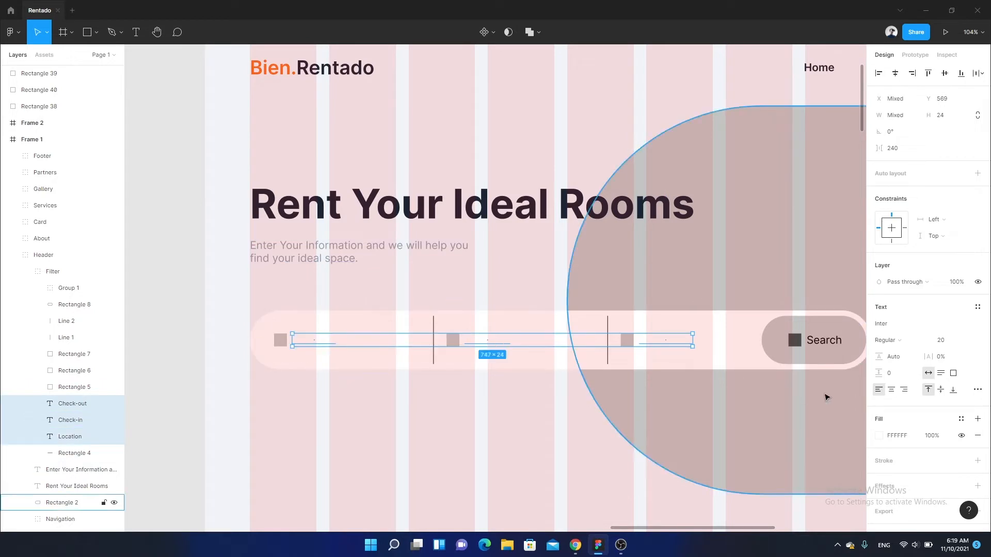
pyautogui.click(904, 435)
pyautogui.write('959EAB')
pyautogui.press('Return')
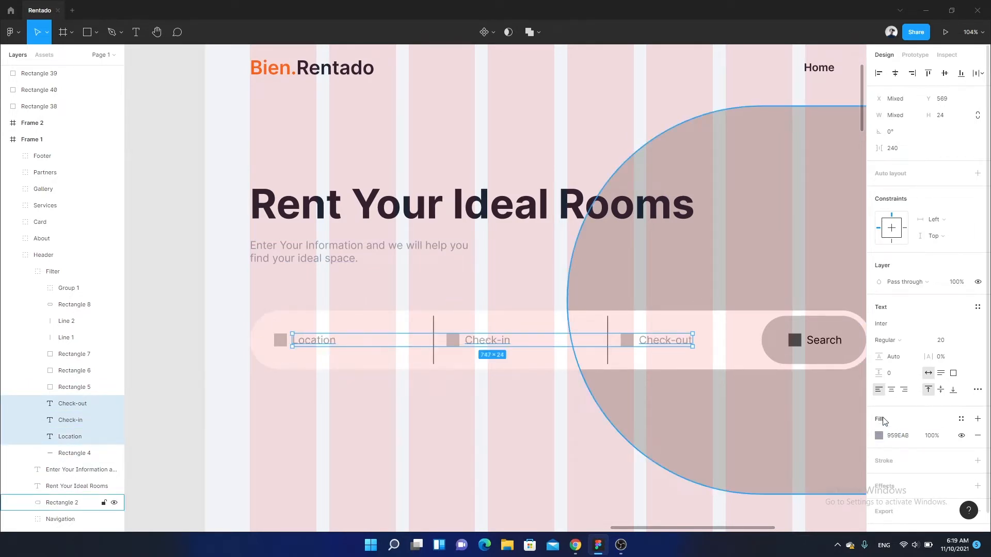
# - Fill the rounded Search button at the end of the filter bar with the orange document colour FC6F20
pyautogui.hscroll(3, 703, 376)
pyautogui.scroll(-2, 703, 376)
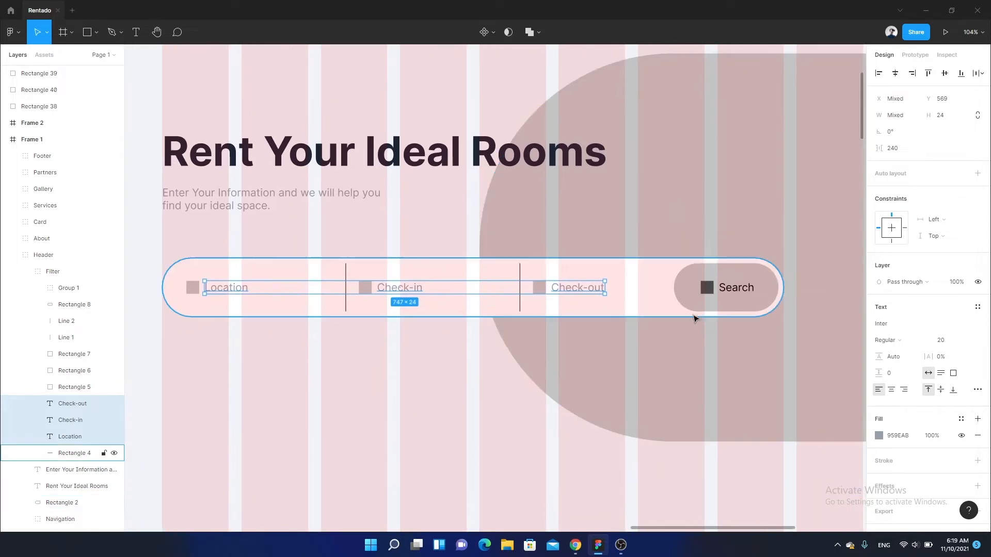
pyautogui.scroll(1, 710, 309)
pyautogui.hscroll(2, 710, 309)
pyautogui.hscroll(1, 714, 323)
pyautogui.scroll(-1, 714, 323)
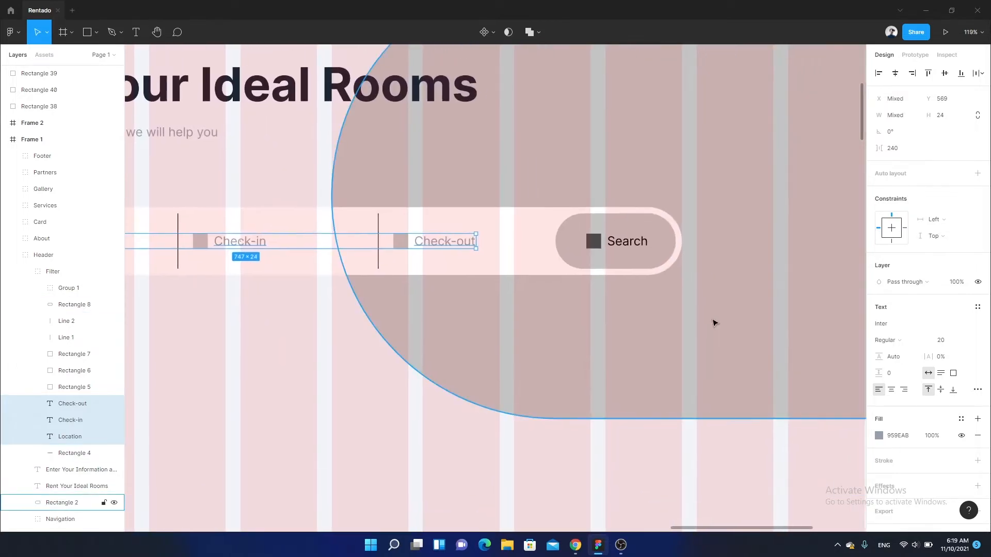
pyautogui.scroll(-2, 696, 263)
pyautogui.scroll(5, 635, 302)
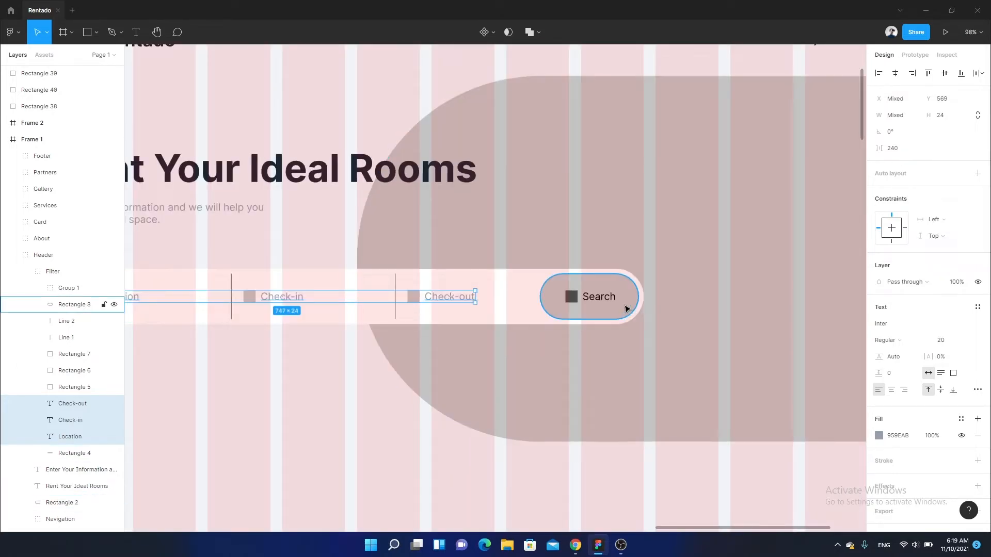
pyautogui.click(623, 306)
pyautogui.scroll(2, 625, 306)
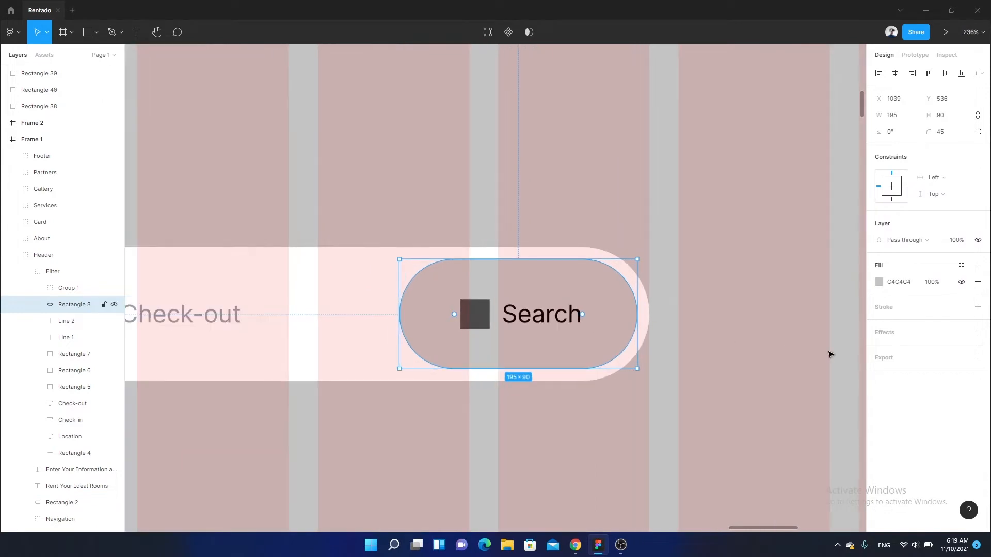
pyautogui.click(878, 281)
pyautogui.click(805, 483)
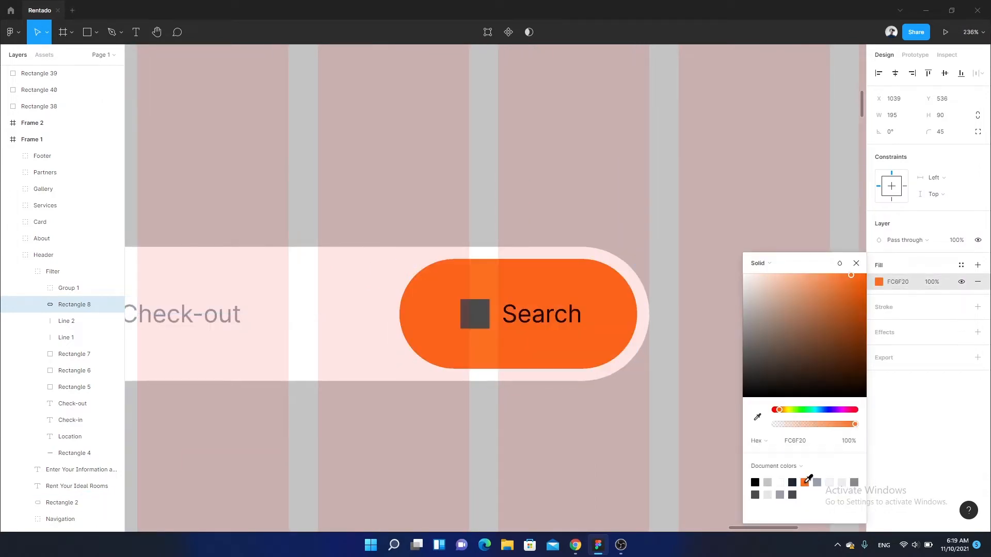
# - Set the "Search" label to Medium weight and recolour it to white FFFFFF
pyautogui.keyDown('ctrl'); pyautogui.click(512, 317); pyautogui.keyUp('ctrl')
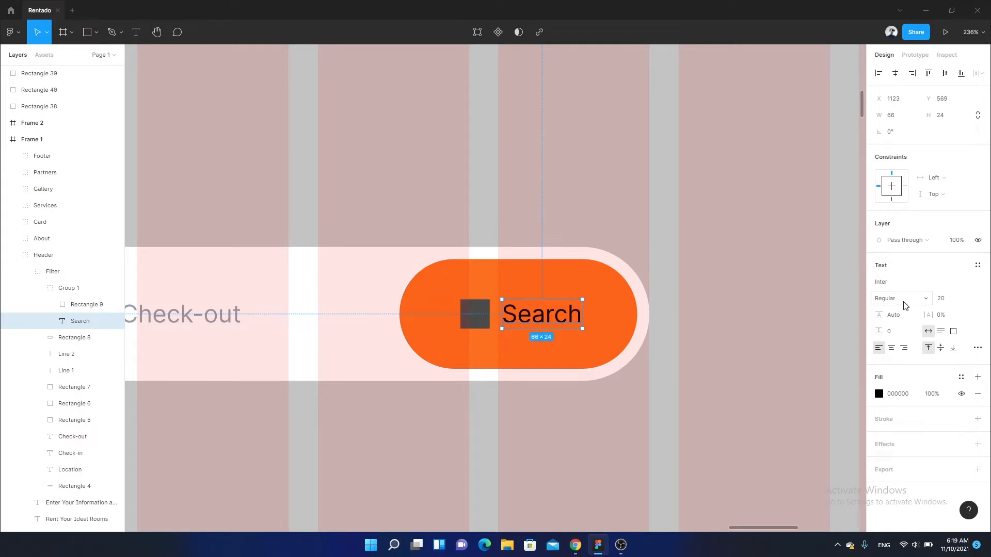
pyautogui.click(903, 305)
pyautogui.click(909, 313)
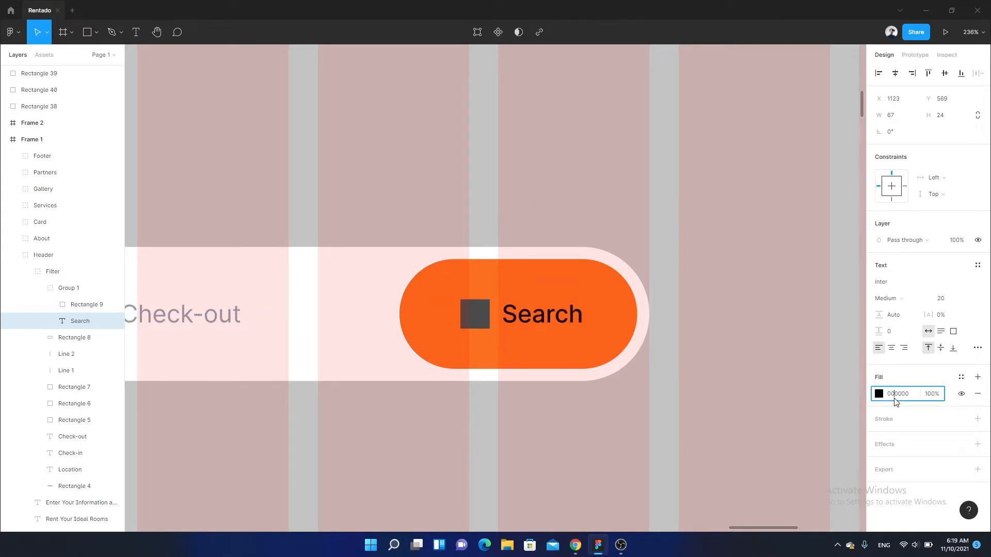
pyautogui.write('ffffff')
pyautogui.press('Return')
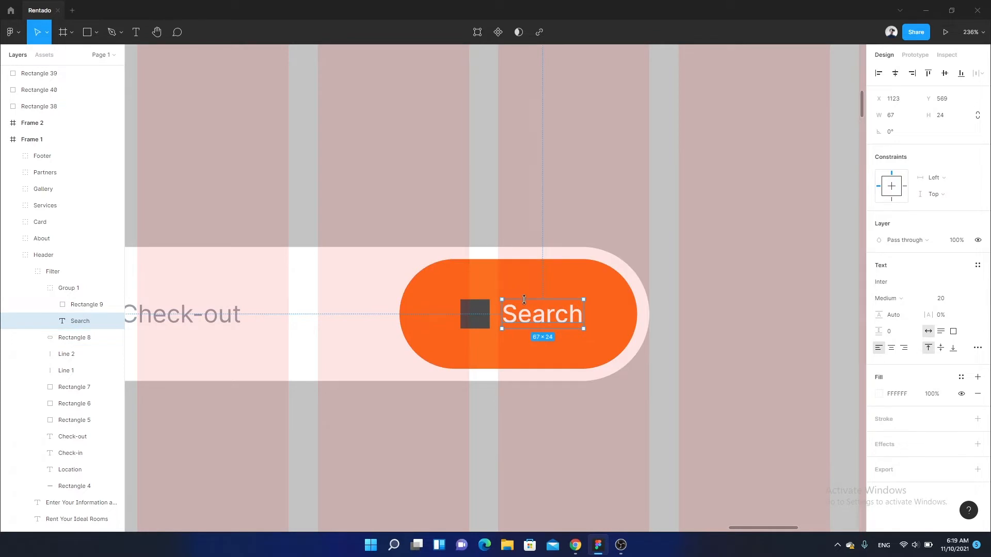
pyautogui.scroll(-10, 524, 299)
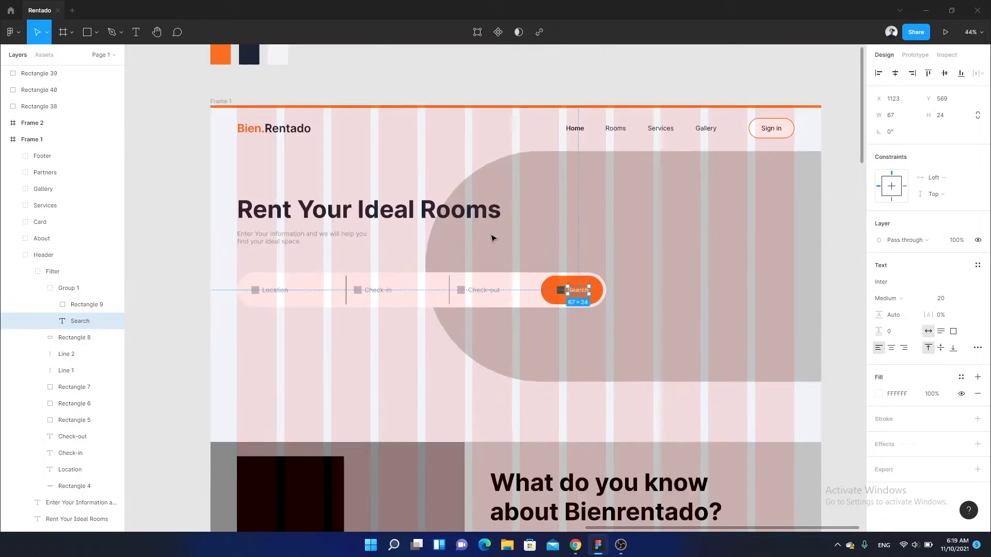
pyautogui.click(475, 131)
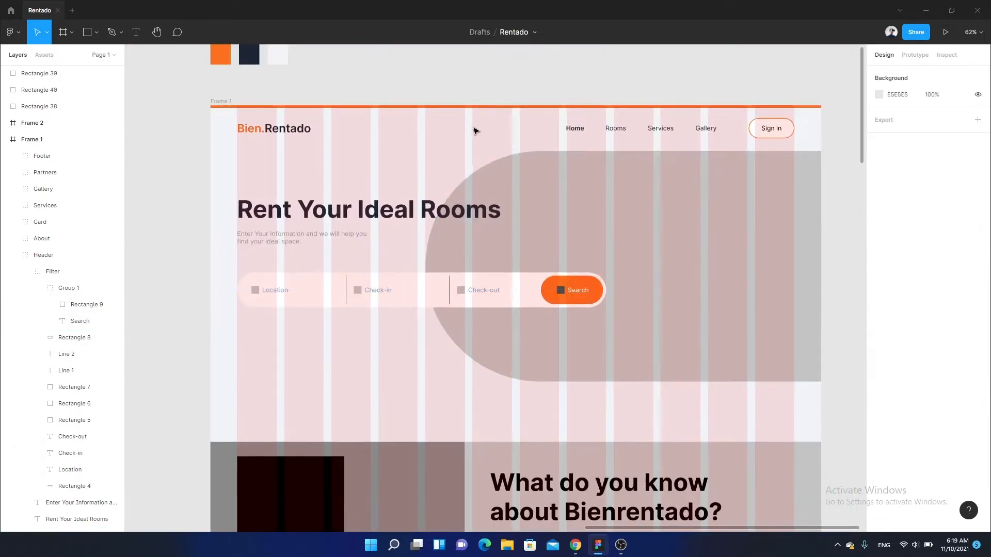
# - Switch to Chrome and open the Remix Icon website
pyautogui.scroll(4, 552, 332)
pyautogui.scroll(-4, 557, 327)
pyautogui.click(559, 327)
pyautogui.scroll(1, 572, 288)
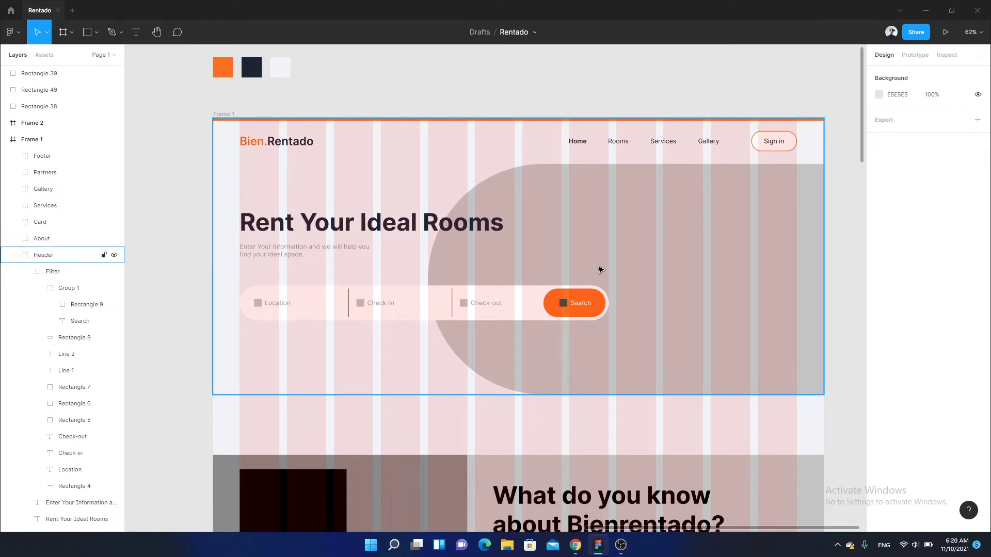
pyautogui.click(575, 545)
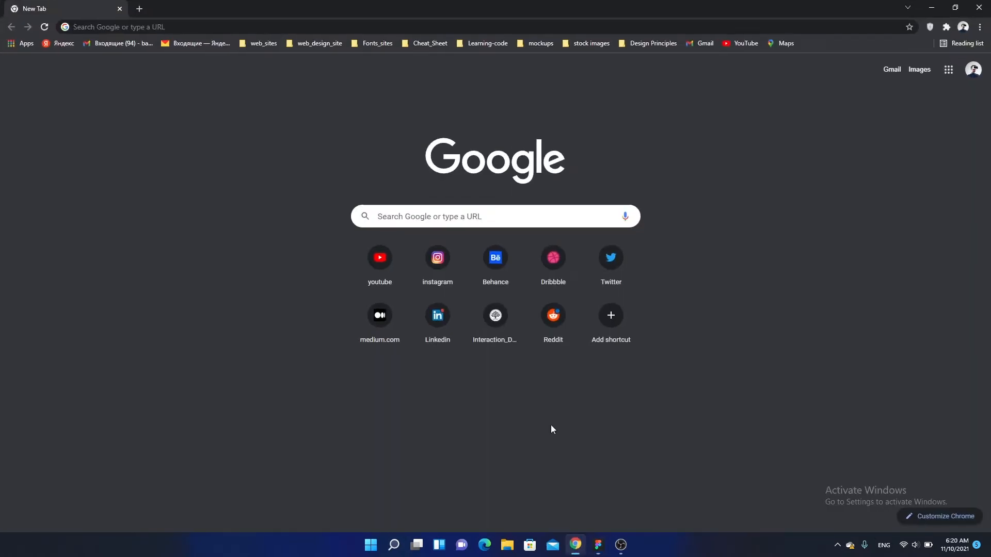
pyautogui.click(350, 28)
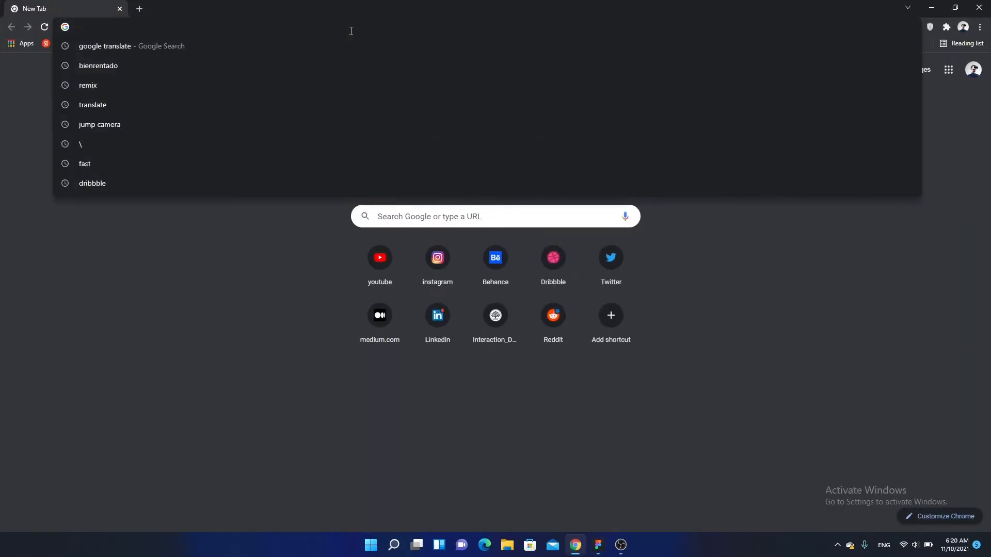
pyautogui.write('remix')
pyautogui.press('Return')
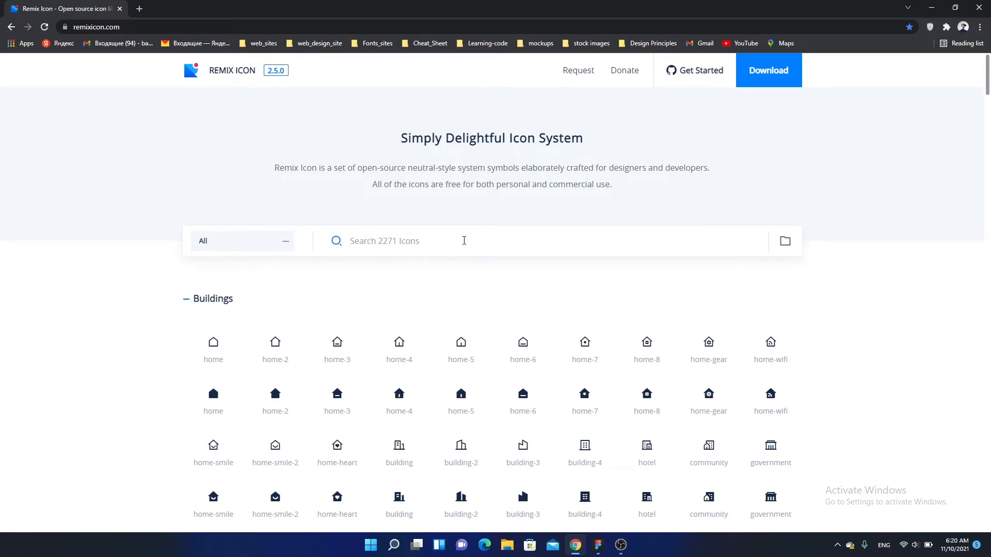
# - Search the Remix Icon library for "map" and copy the outlined map-pin icon as SVG
pyautogui.write('map')
pyautogui.scroll(-3, 464, 243)
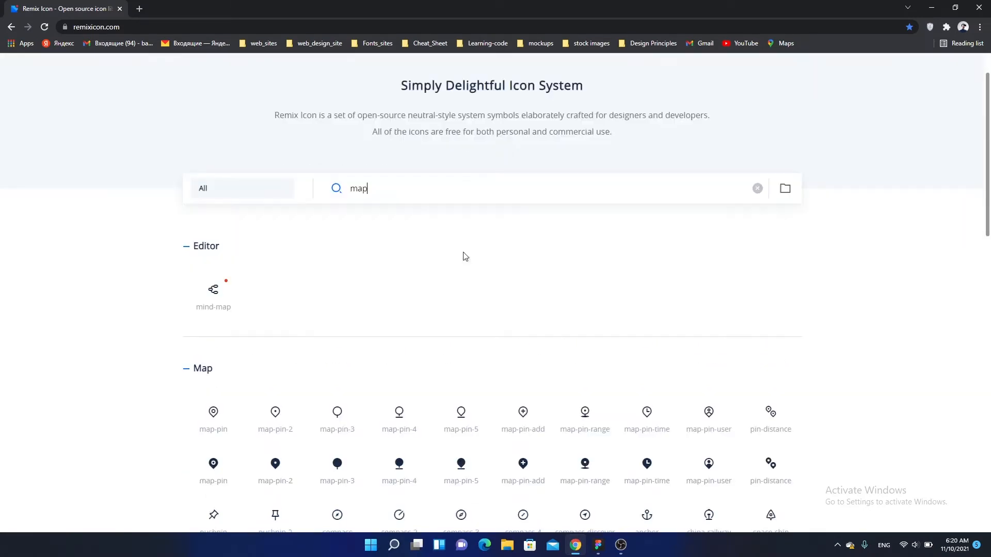
pyautogui.click(209, 243)
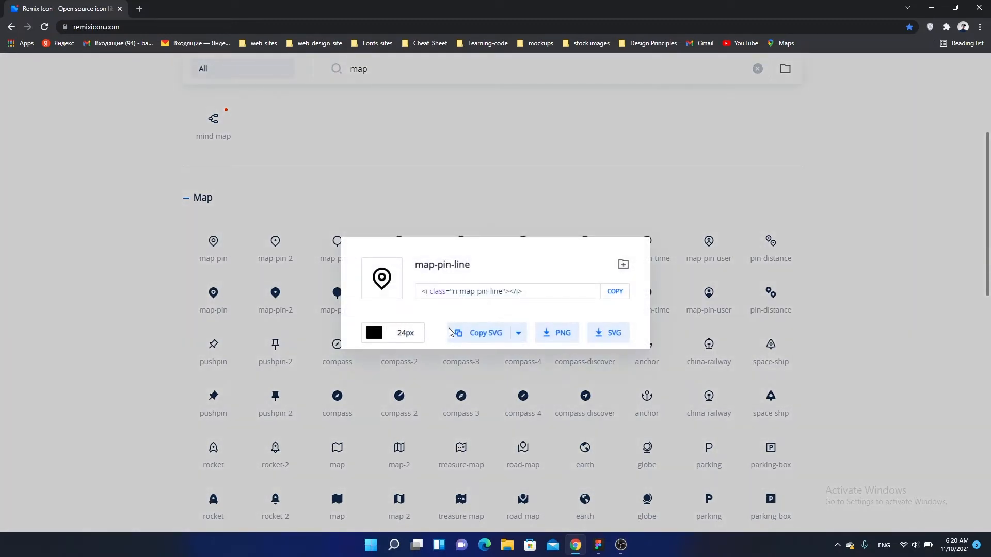
pyautogui.click(462, 332)
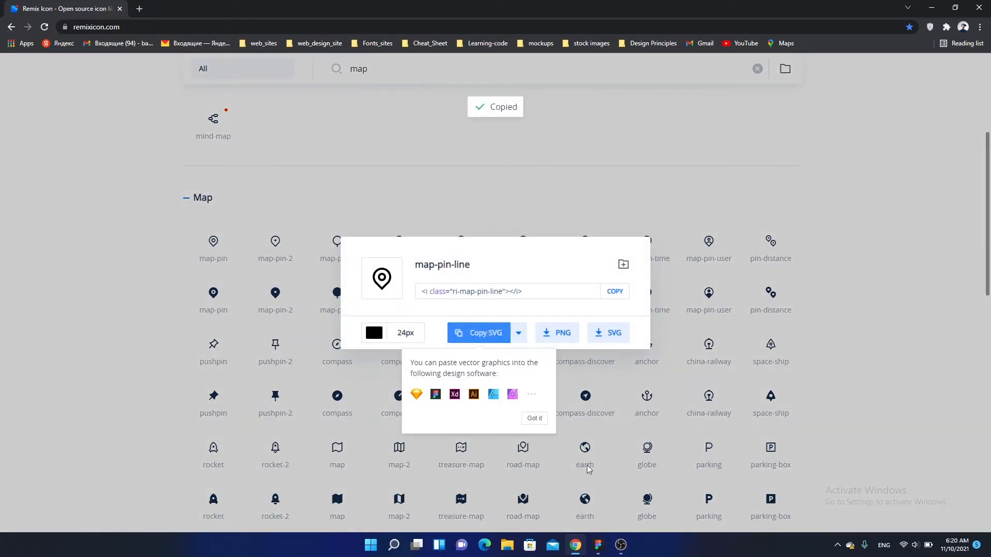
# - Switch back to Figma, paste the map-pin icon at the Location label and delete the grey placeholder square before the label
pyautogui.click(598, 544)
pyautogui.scroll(6, 449, 294)
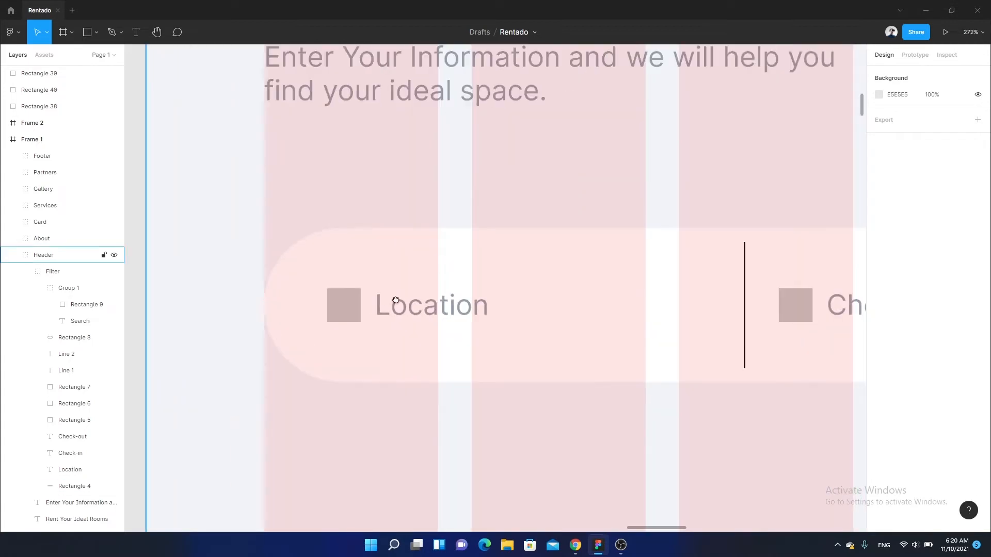
pyautogui.scroll(4, 395, 299)
pyautogui.click(454, 290)
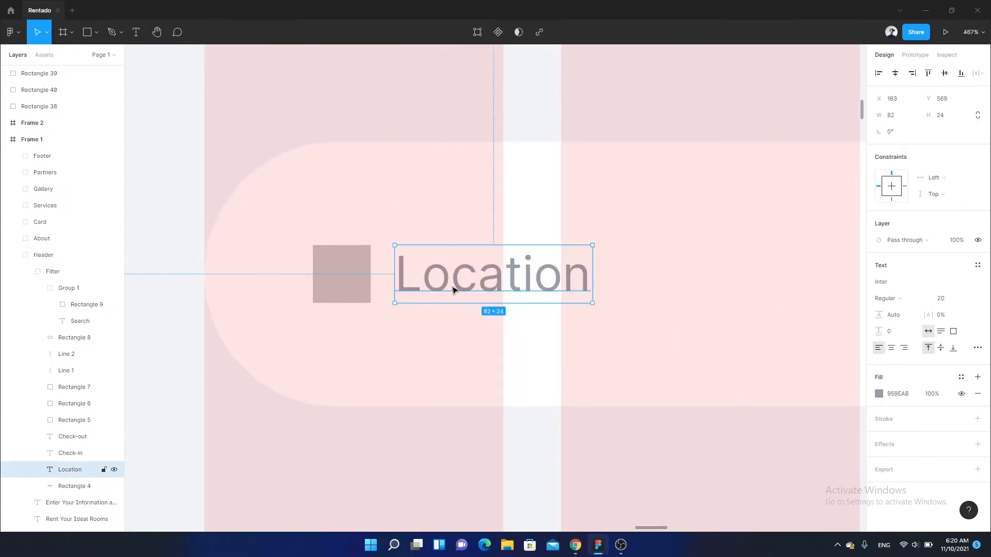
pyautogui.hotkey('ctrl', 'v')
pyautogui.click(345, 282)
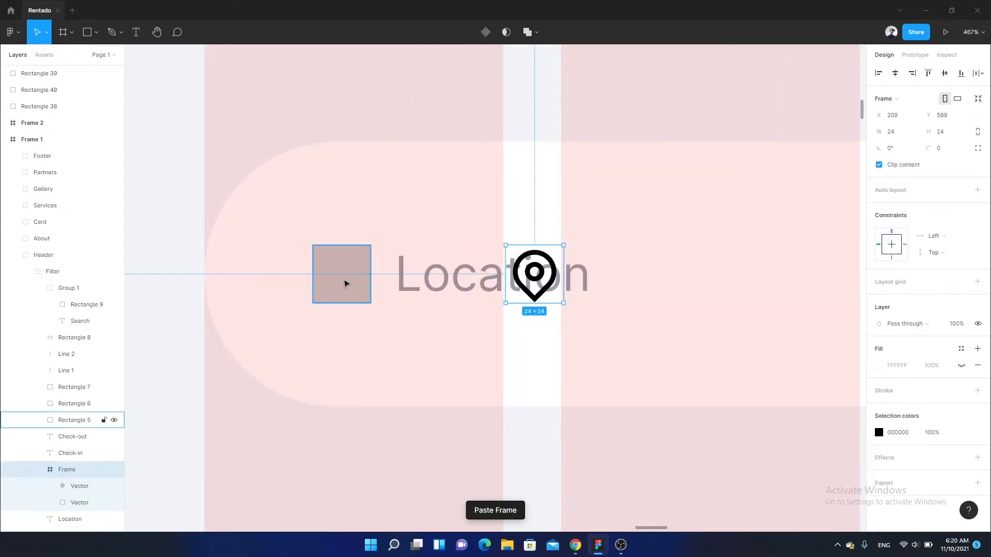
pyautogui.press('Delete')
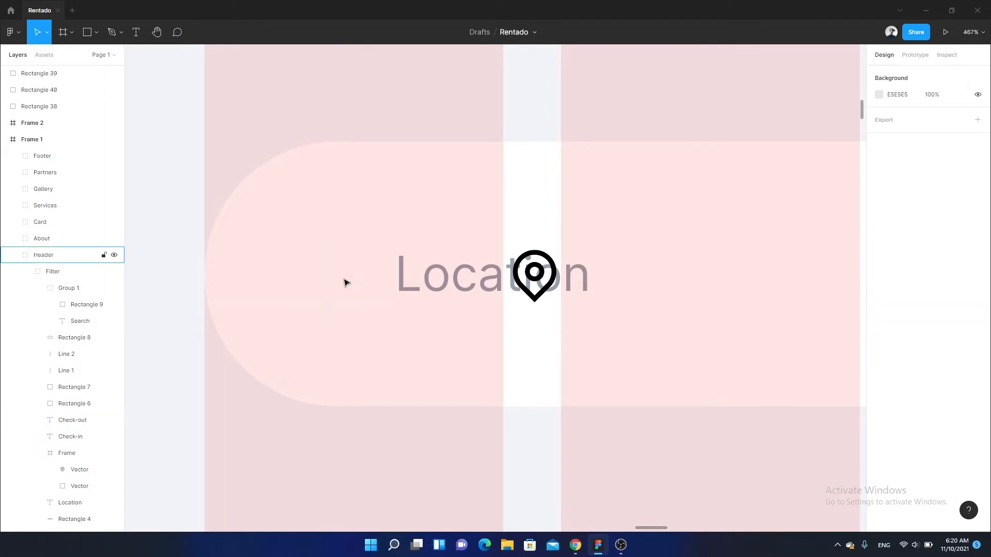
# - Move the map-pin icon in front of the Location label, at X 134, Y 569
pyautogui.click(539, 273)
pyautogui.keyDown('ctrl'); pyautogui.click(611, 283); pyautogui.keyUp('ctrl')
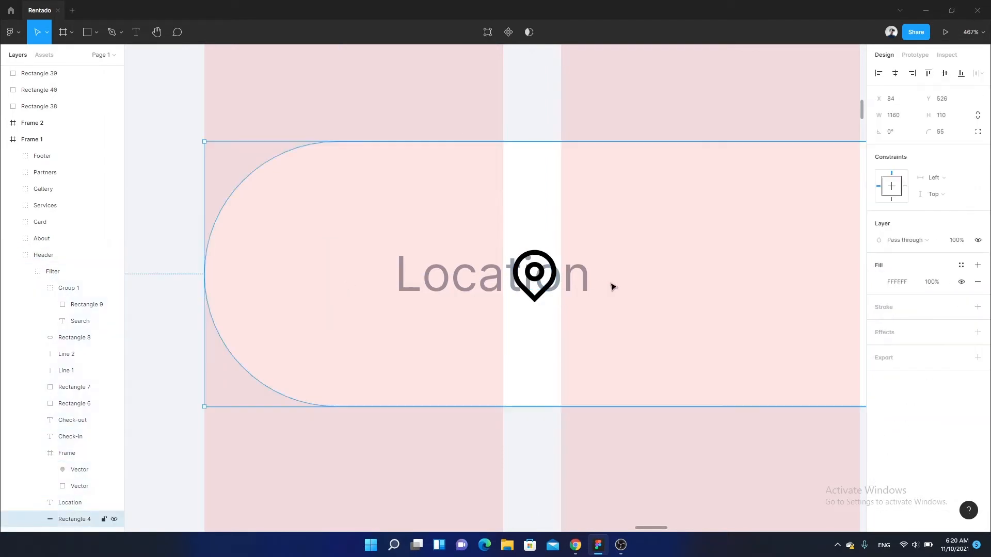
pyautogui.moveTo(518, 274); pyautogui.dragTo(333, 274)
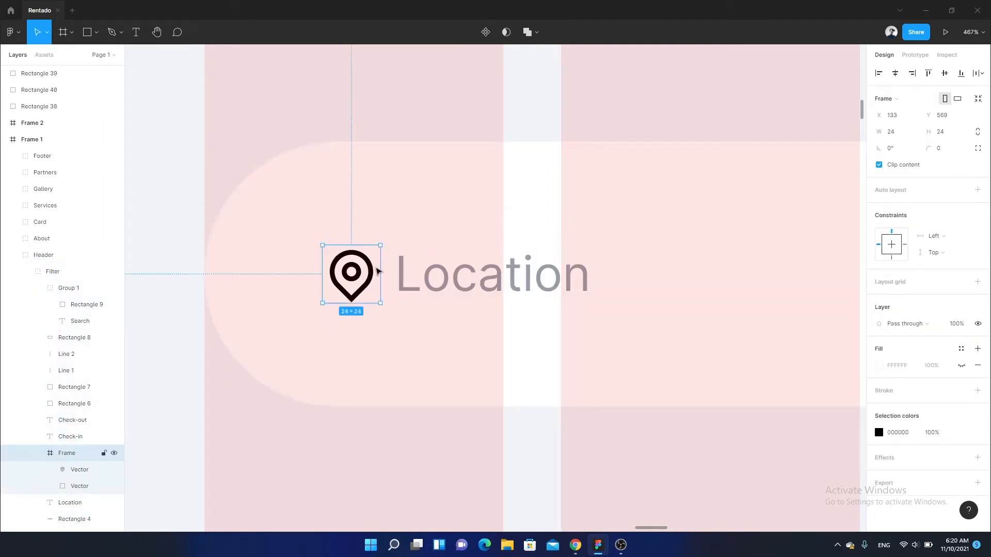
pyautogui.press('Right')
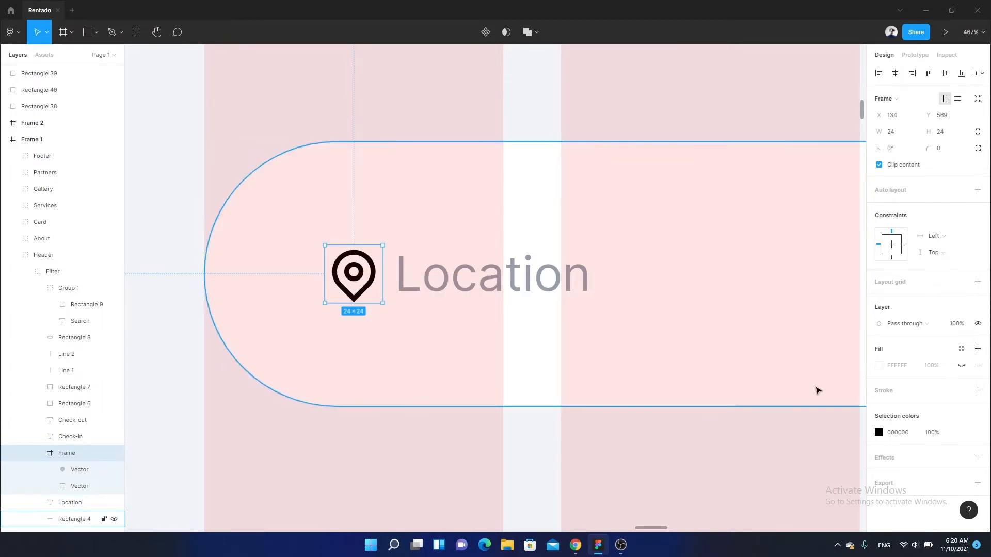
# - Recolour the map-pin icon with the orange document colour FC6F20
pyautogui.click(876, 434)
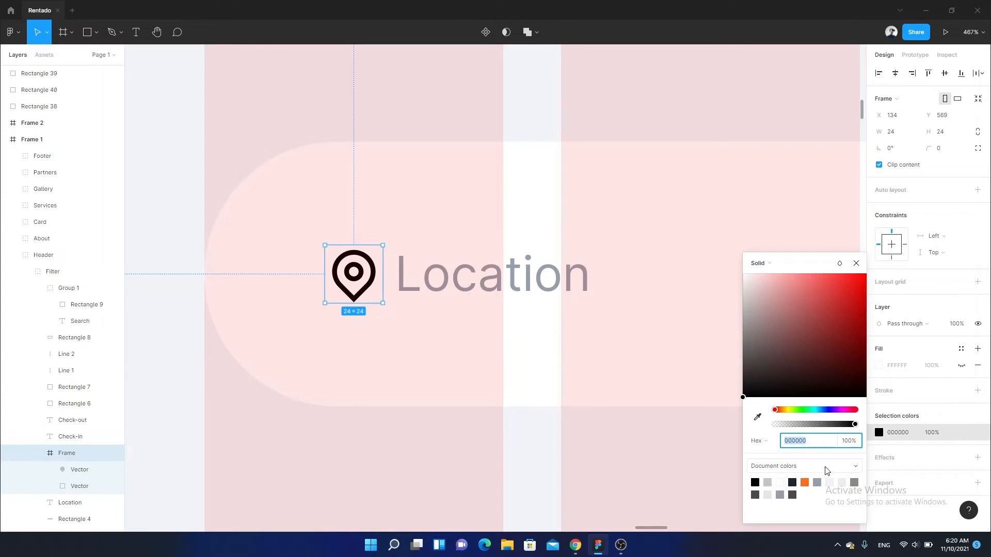
pyautogui.click(804, 482)
pyautogui.scroll(-5, 455, 276)
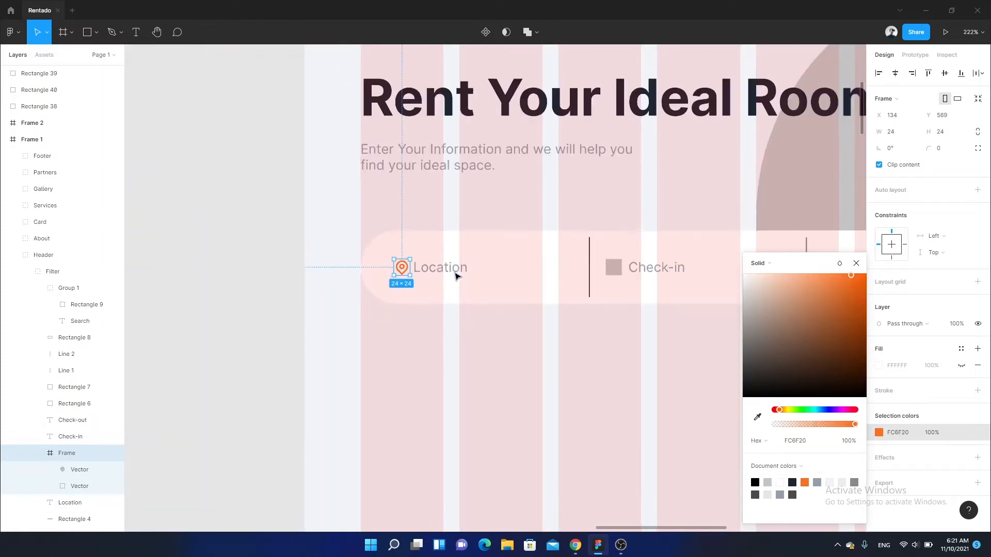
pyautogui.scroll(-8, 455, 276)
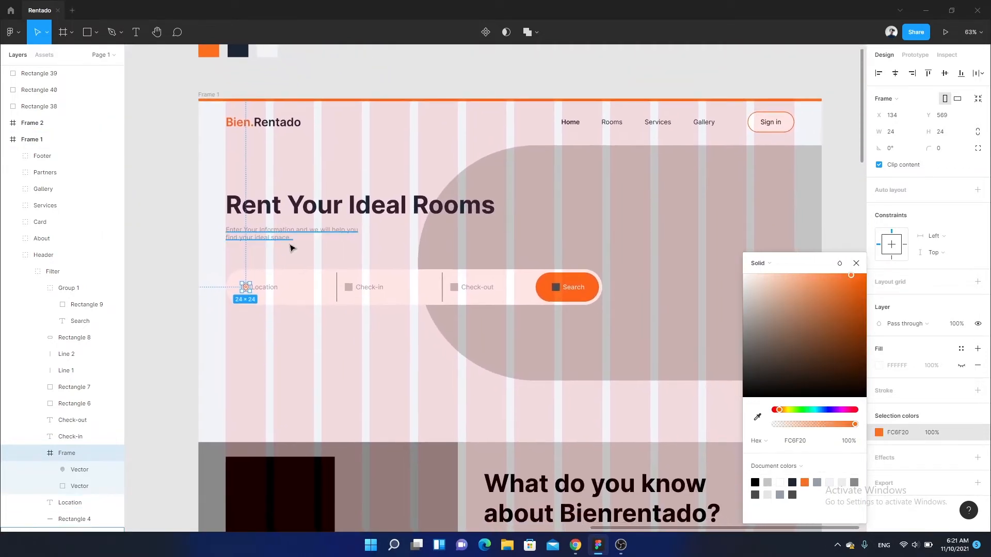
# - Change the colour of Frame 1's 12-column layout grid to cyan 00F0FF
pyautogui.scroll(-2, 290, 244)
pyautogui.scroll(2, 289, 235)
pyautogui.moveTo(288, 234); pyautogui.dragTo(275, 236)
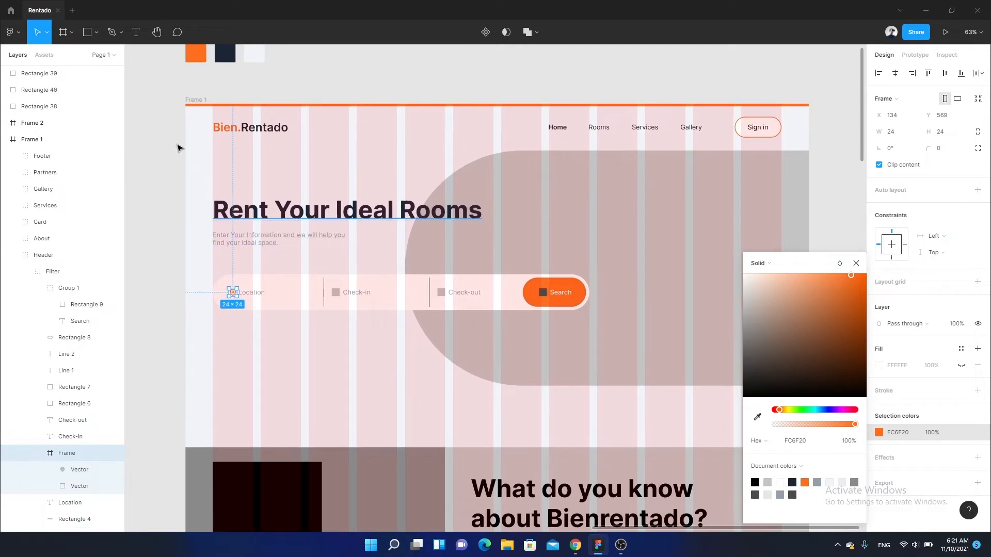
pyautogui.click(191, 101)
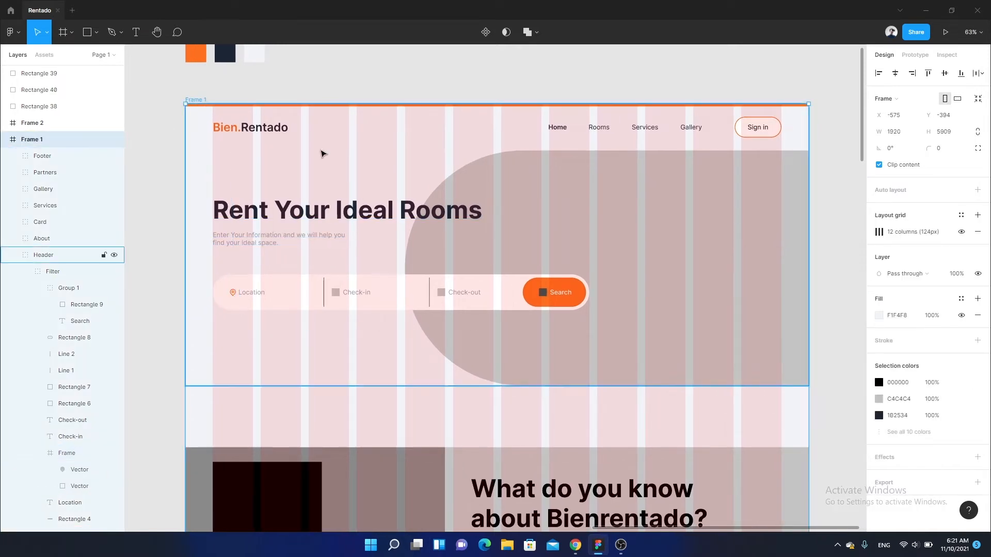
pyautogui.click(877, 236)
pyautogui.click(797, 273)
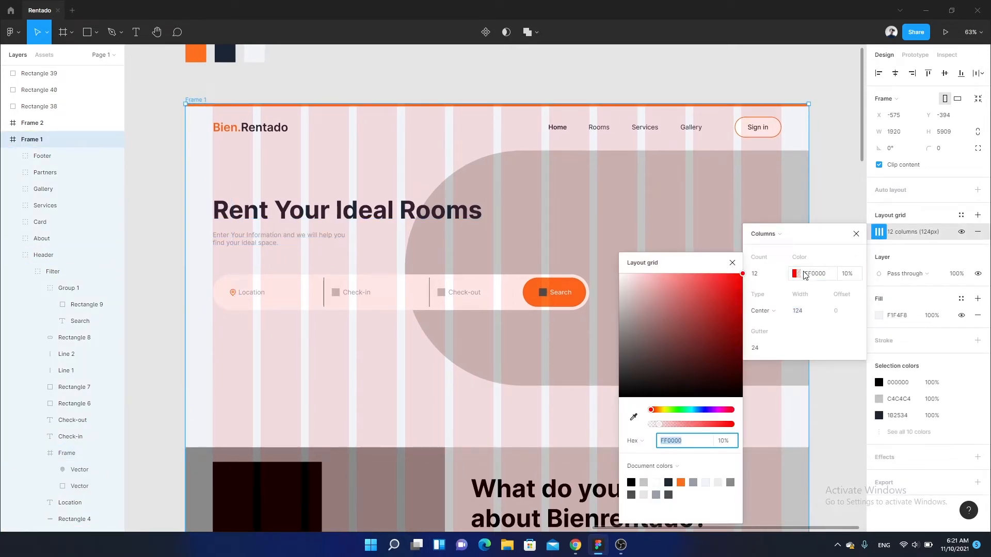
pyautogui.click(691, 410)
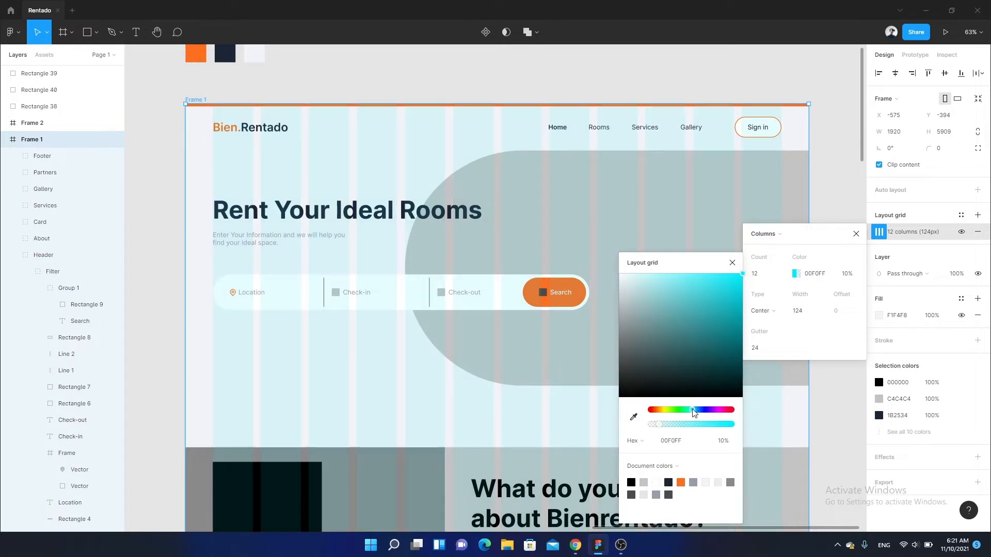
pyautogui.click(864, 243)
# - Lock the map-pin icon's proportions and resize it to 28 × 28
pyautogui.scroll(-1, 710, 250)
pyautogui.scroll(5, 309, 267)
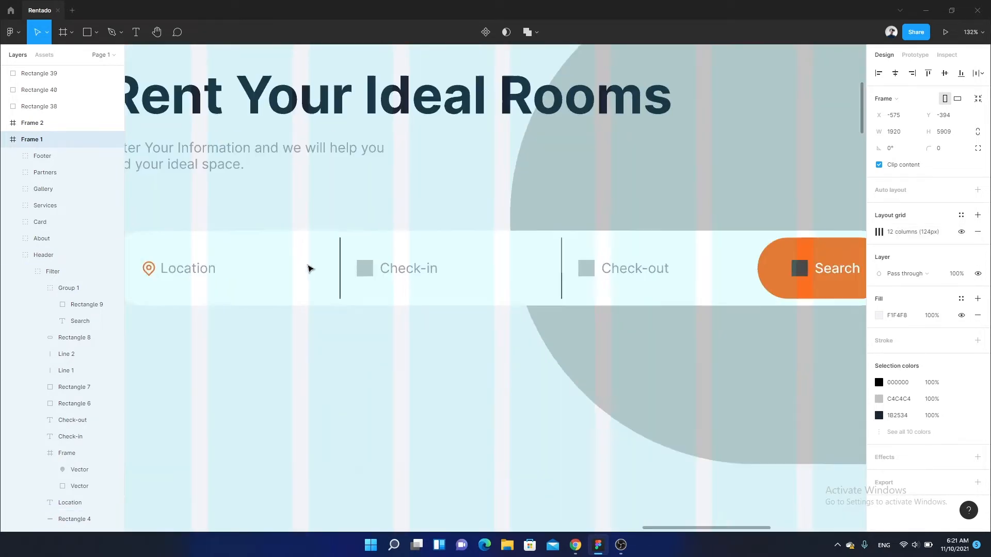
pyautogui.click(253, 266)
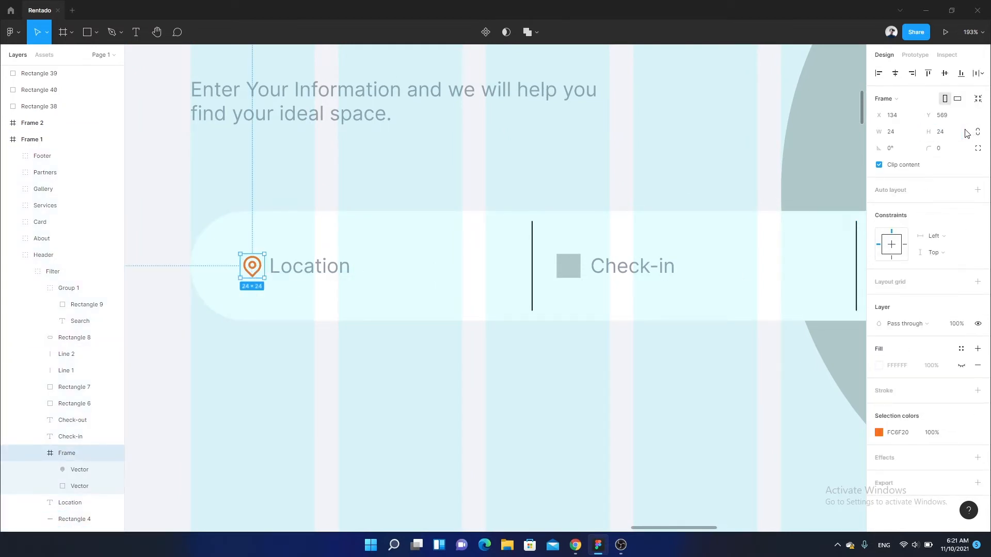
pyautogui.click(977, 133)
pyautogui.press('Return')
pyautogui.moveTo(228, 292); pyautogui.dragTo(392, 356)
# - Reposition the enlarged map-pin icon to X 130, Y 567, just before the Location label, and deselect it
pyautogui.scroll(3, 392, 358)
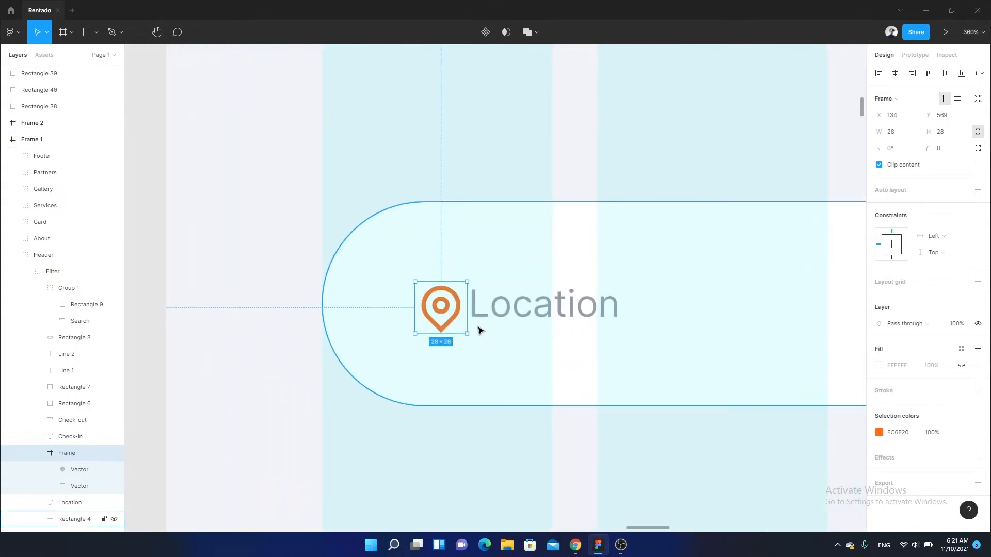
pyautogui.scroll(3, 465, 333)
pyautogui.moveTo(450, 305); pyautogui.dragTo(432, 305)
pyautogui.press('Right')
pyautogui.press('Right')
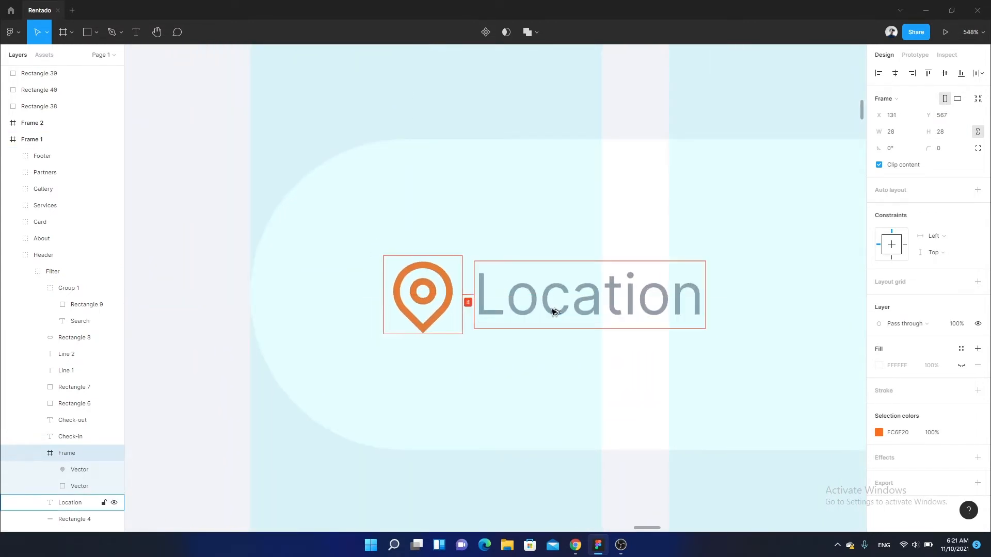
pyautogui.scroll(-10, 561, 215)
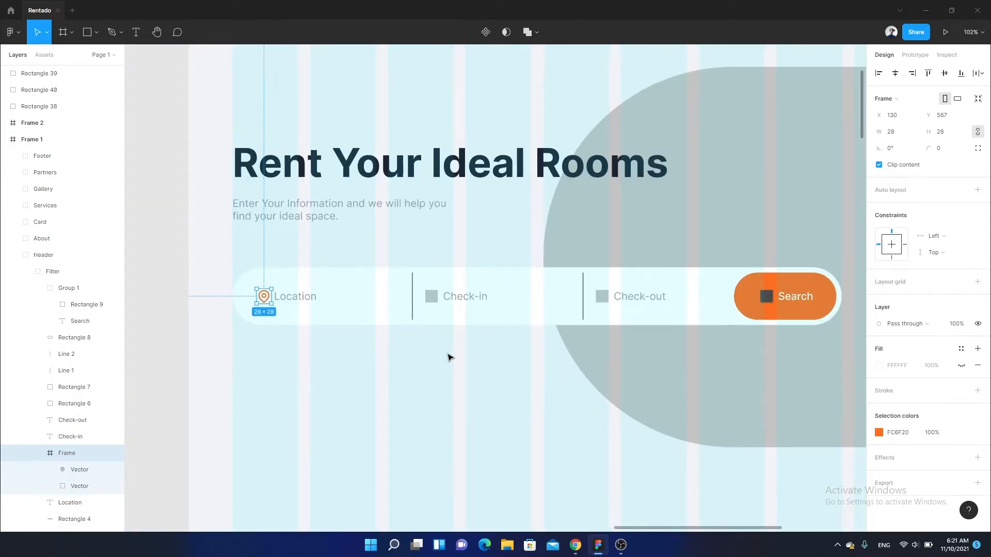
pyautogui.scroll(-1, 449, 357)
pyautogui.moveTo(449, 357); pyautogui.dragTo(400, 320)
pyautogui.click(401, 319)
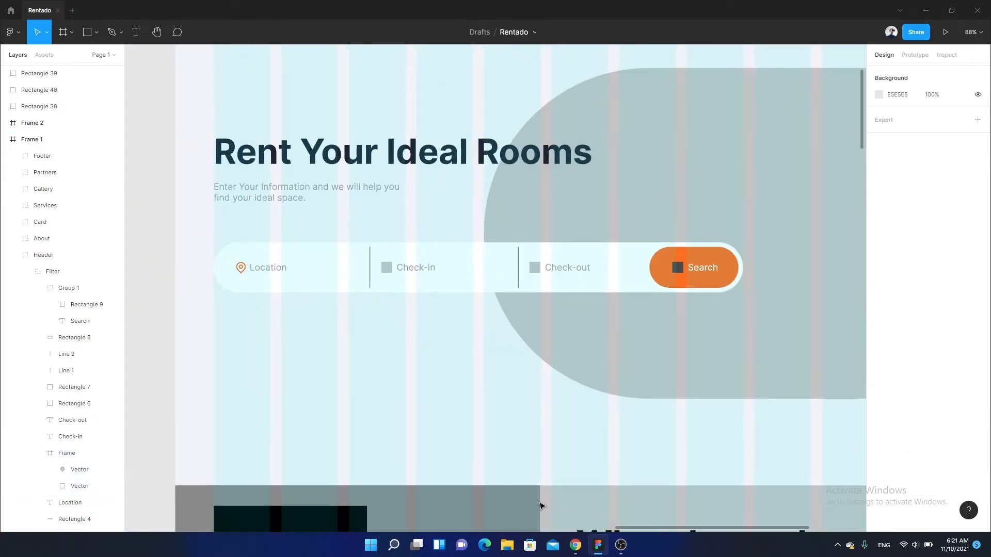
# - Switch to Chrome, search Remix Icon for "calendar" and copy the outlined calendar icon as SVG
pyautogui.click(575, 545)
pyautogui.click(429, 161)
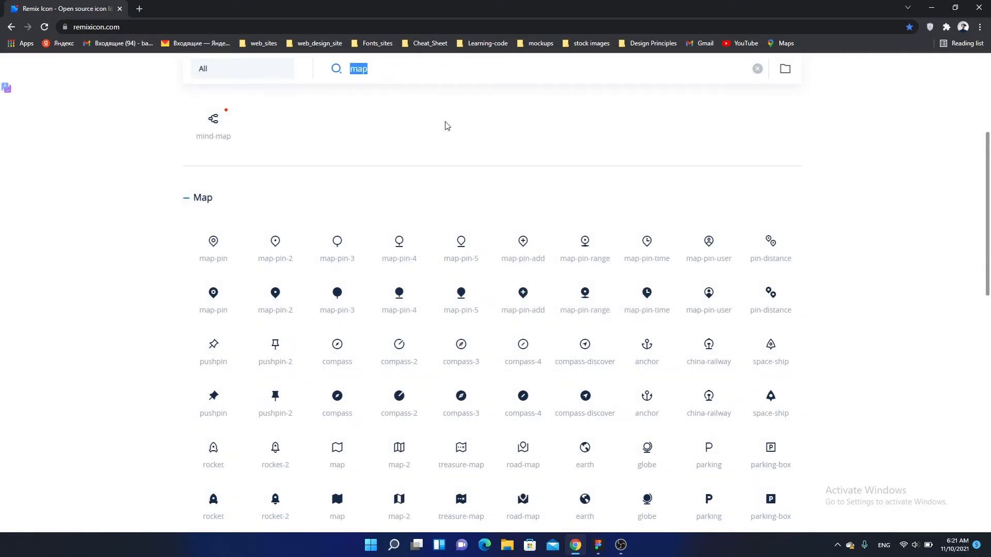
pyautogui.write('ale')
pyautogui.write('n')
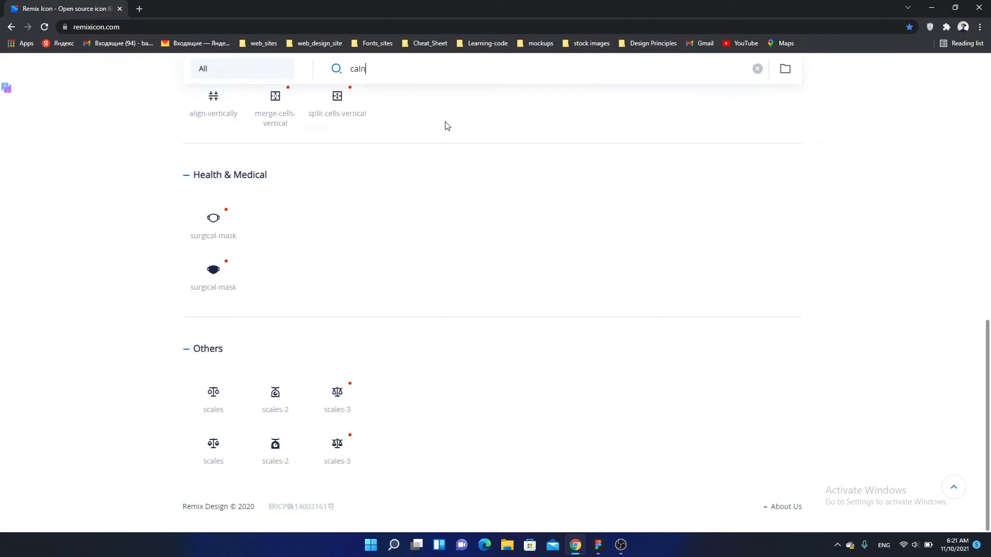
pyautogui.press('BackSpace')
pyautogui.write('endar')
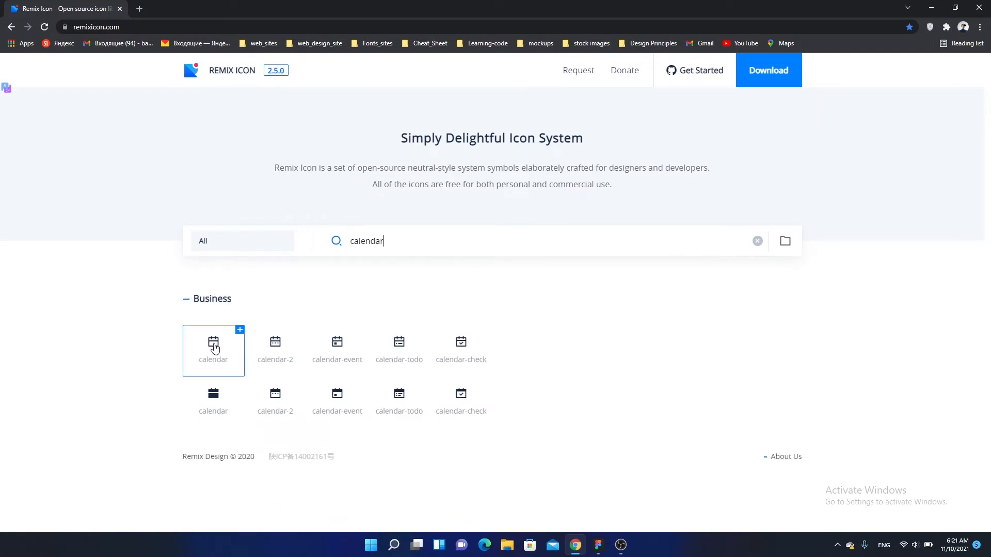
pyautogui.click(215, 349)
pyautogui.click(494, 334)
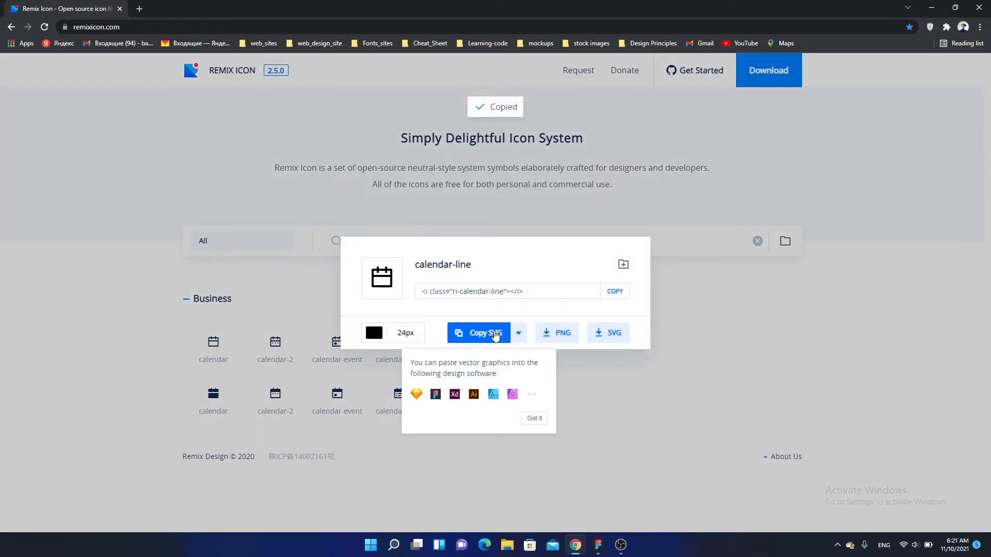
# - Switch back to Figma, paste the calendar icon below the Check-in label and resize it to 28 × 28
pyautogui.click(598, 545)
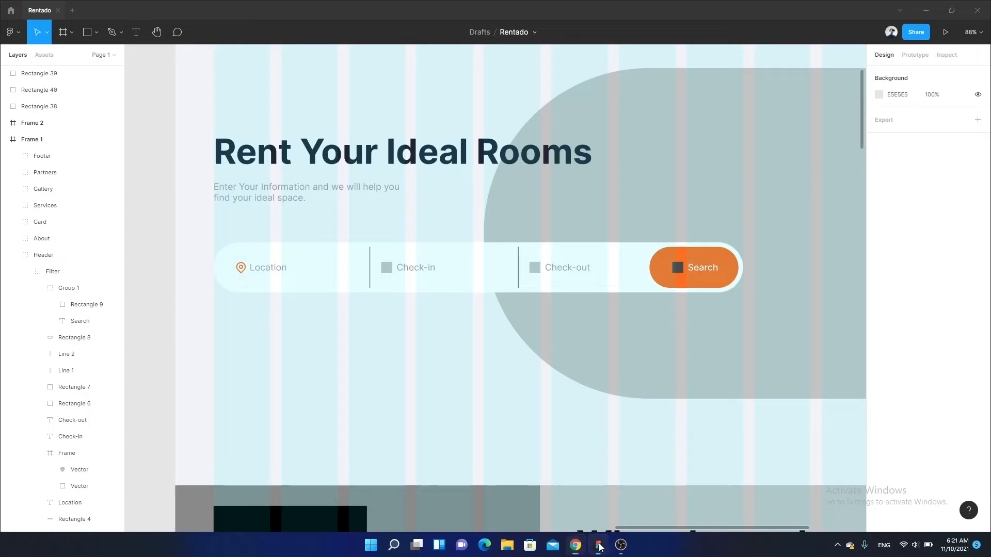
pyautogui.scroll(5, 430, 283)
pyautogui.moveTo(403, 222); pyautogui.dragTo(395, 345)
pyautogui.scroll(2, 396, 344)
pyautogui.click(413, 347)
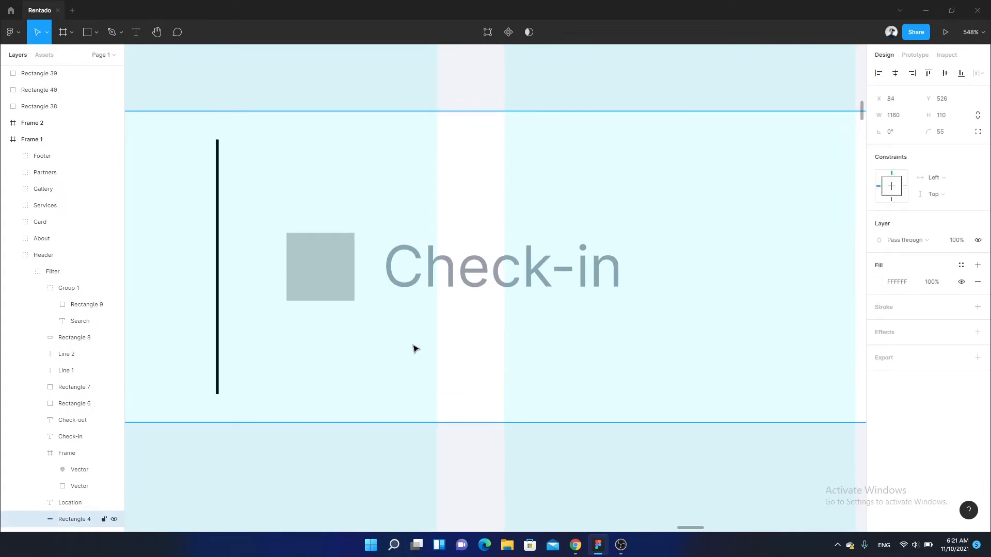
pyautogui.hotkey('ctrl', 'v')
pyautogui.moveTo(504, 298); pyautogui.dragTo(403, 388)
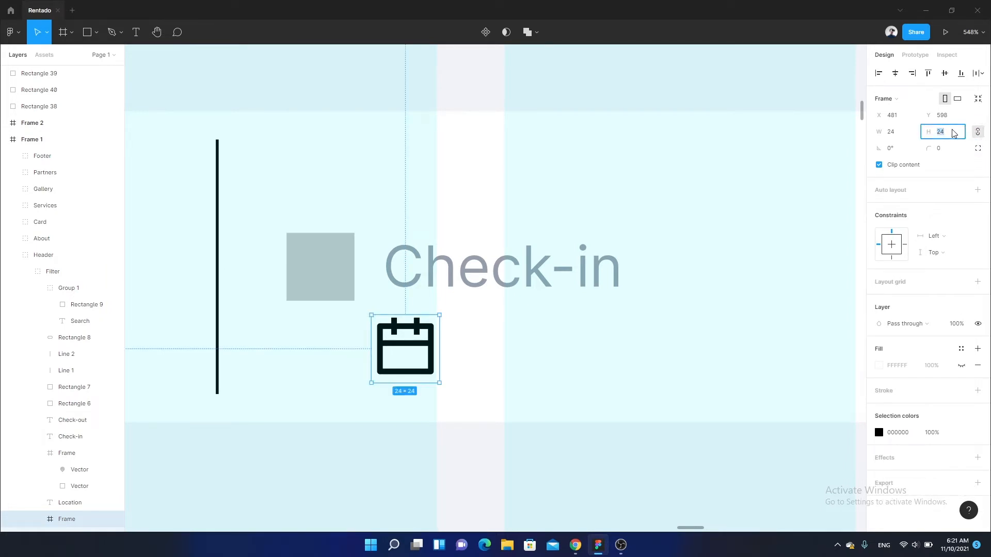
pyautogui.press('Return')
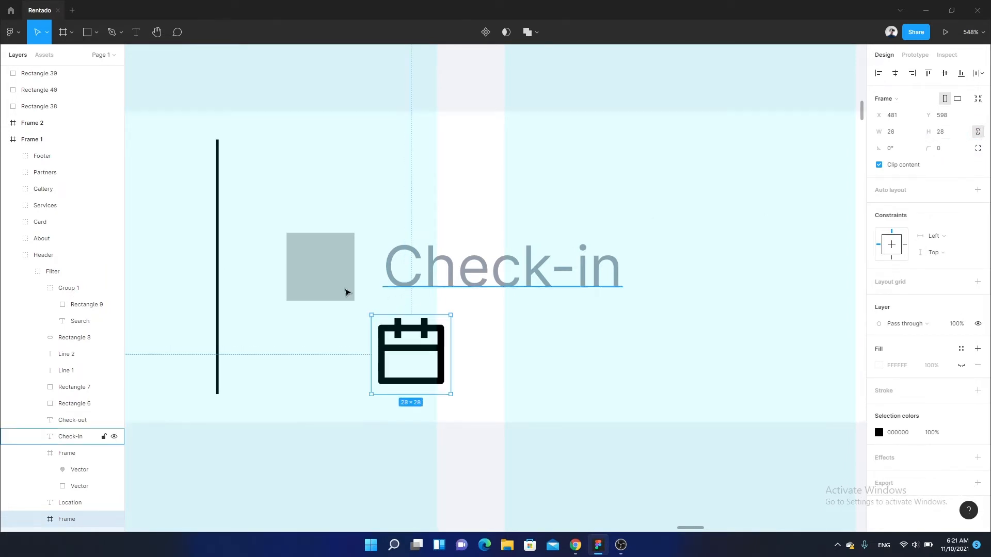
# - Delete the grey placeholder square beside Check-in and place the calendar icon there at X 452, Y 567
pyautogui.click(337, 282)
pyautogui.press('Delete')
pyautogui.moveTo(426, 345); pyautogui.dragTo(386, 322)
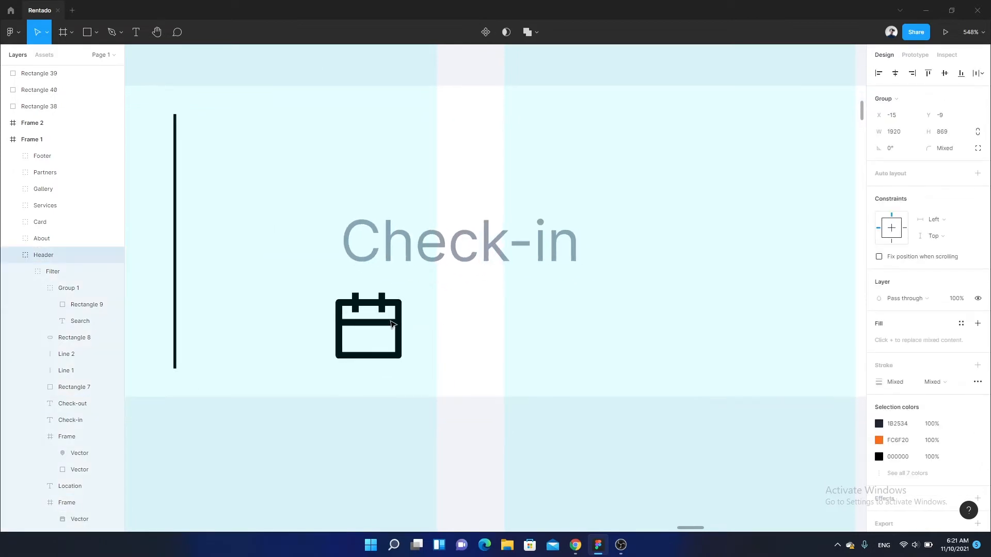
pyautogui.hotkey('ctrl', 'z')
pyautogui.keyDown('ctrl'); pyautogui.click(462, 354); pyautogui.keyUp('ctrl')
pyautogui.moveTo(431, 351); pyautogui.dragTo(349, 266)
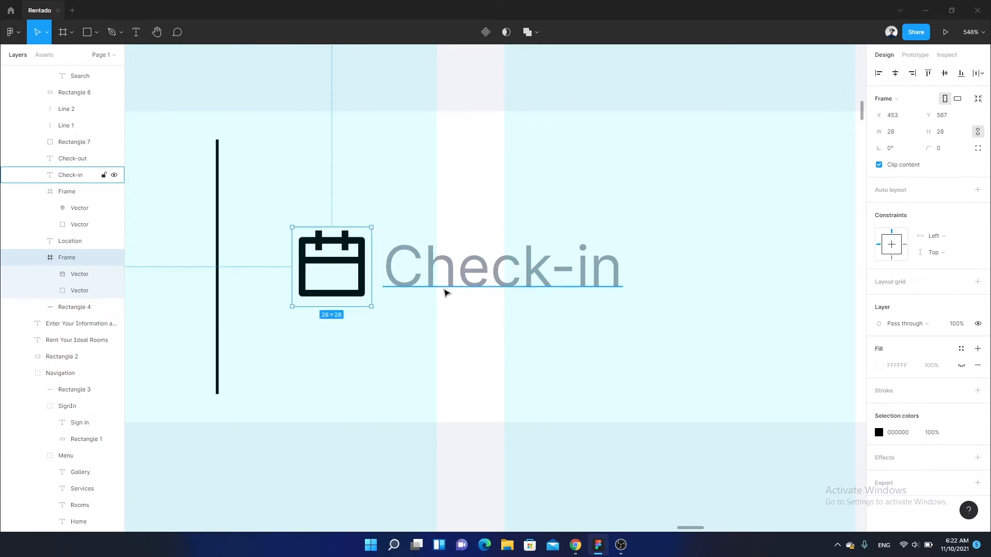
pyautogui.press('Left')
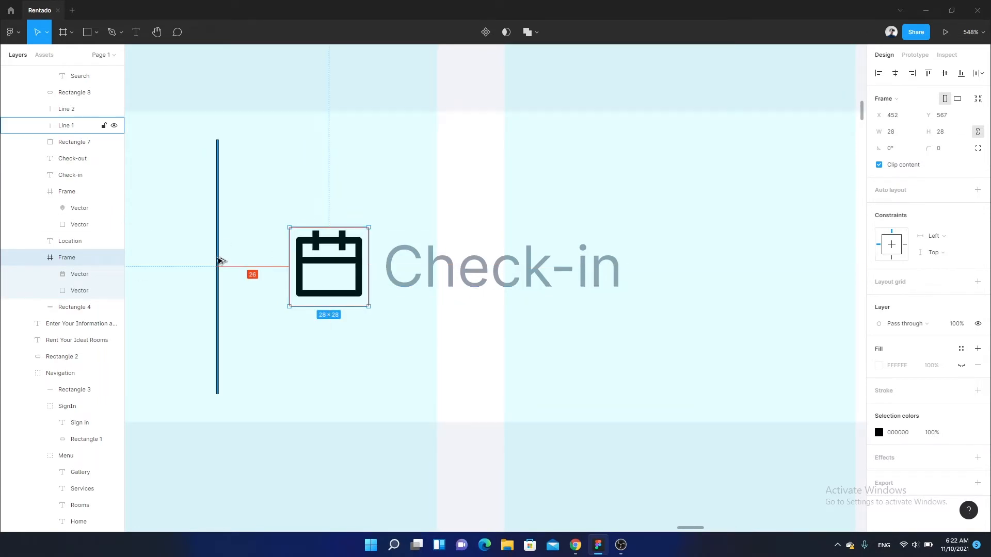
# - Recolour the Check-in calendar icon to the orange document colour FC6F20 and deselect it
pyautogui.scroll(-3, 383, 287)
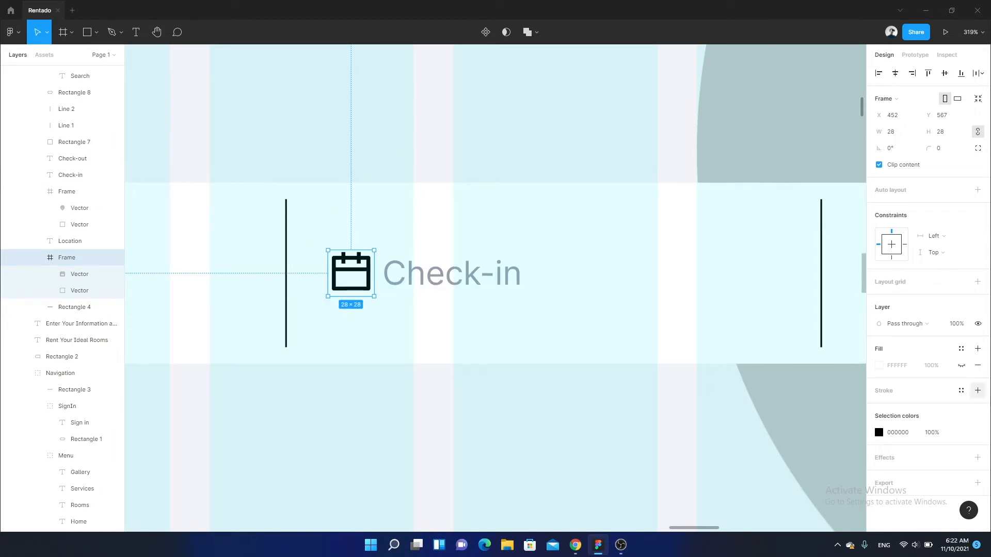
pyautogui.click(880, 434)
pyautogui.click(806, 480)
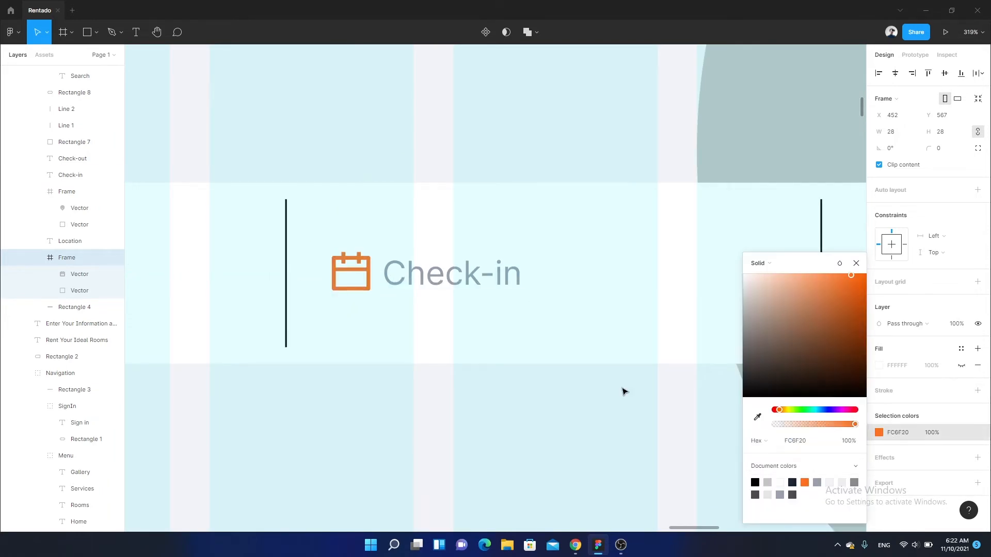
pyautogui.scroll(-2, 351, 325)
pyautogui.click(445, 382)
# - Paste another calendar icon near the Check-out label and resize it to 28 × 28
pyautogui.hscroll(3, 382, 336)
pyautogui.scroll(3, 452, 295)
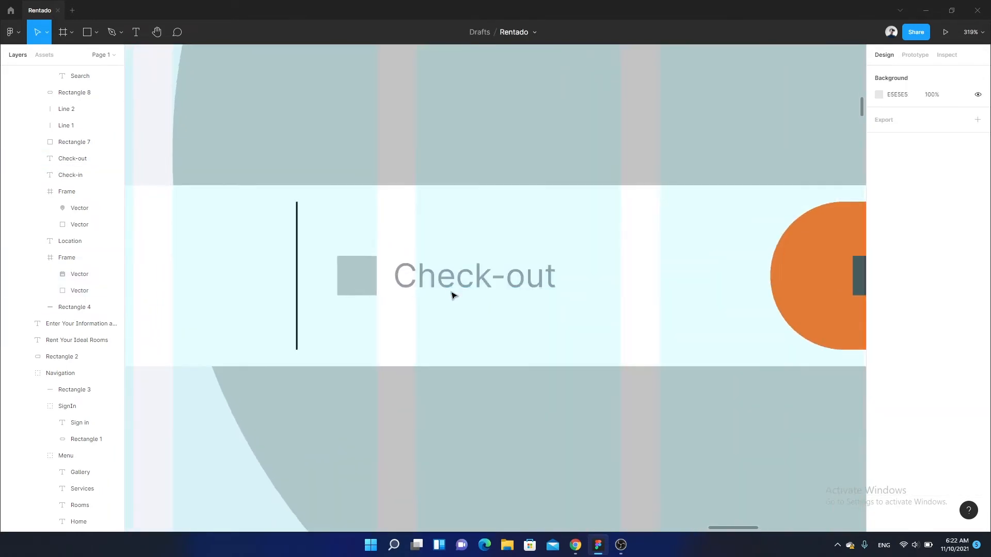
pyautogui.hscroll(-3, 416, 289)
pyautogui.hotkey('ctrl', 'v')
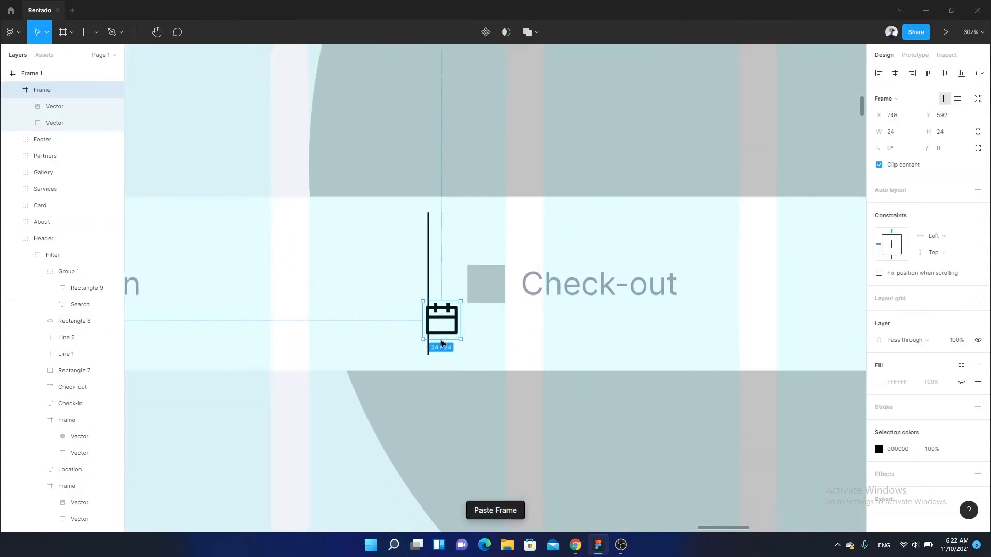
pyautogui.scroll(3, 627, 307)
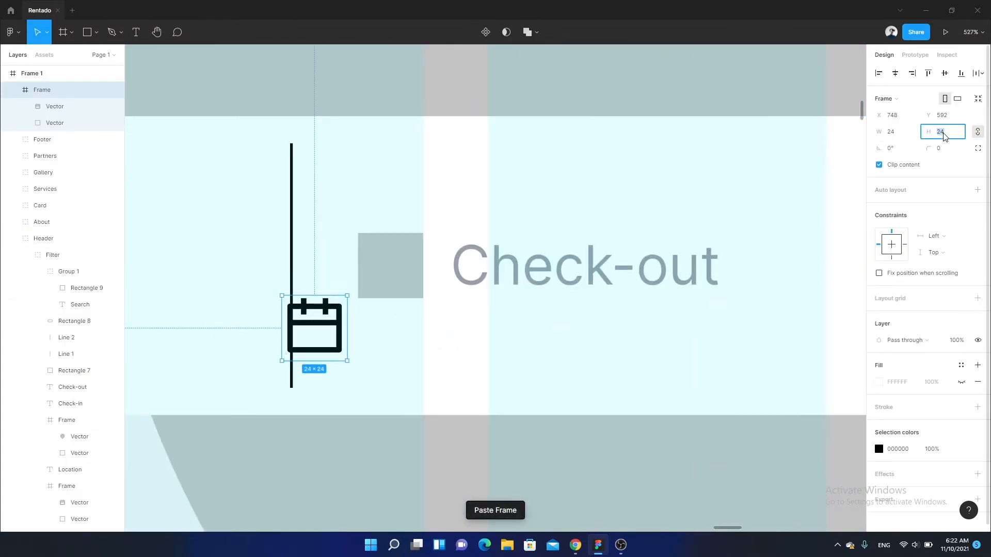
pyautogui.write('28')
pyautogui.press('Return')
# - Move the new calendar icon just below the Check-out placeholder and recolour it orange FC6F20
pyautogui.moveTo(330, 320); pyautogui.dragTo(403, 320)
pyautogui.click(879, 449)
pyautogui.click(792, 482)
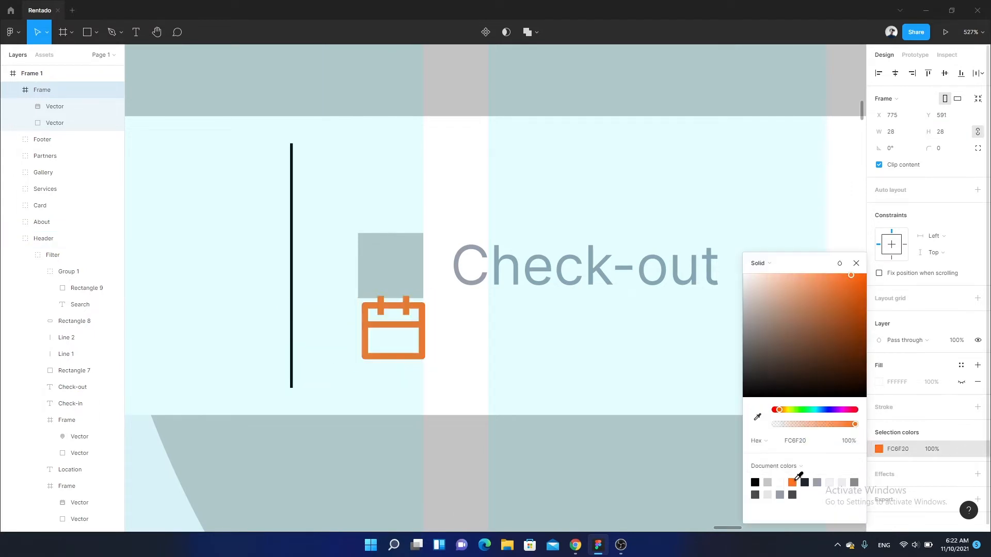
# - Delete the grey placeholder beside Check-out, then cut the orange calendar icon and paste it inside the Filter group
pyautogui.scroll(1, 443, 310)
pyautogui.scroll(3, 444, 310)
pyautogui.click(405, 266)
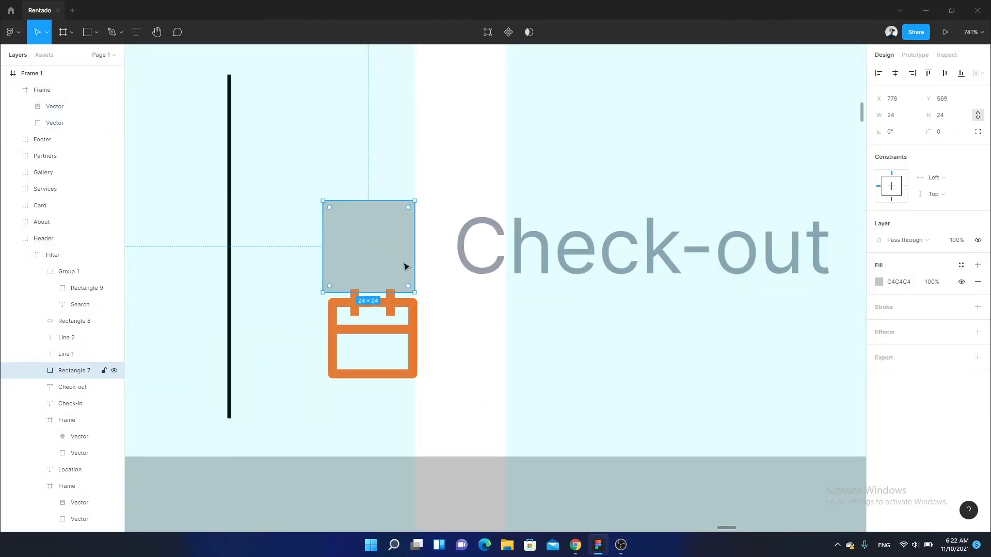
pyautogui.press('Delete')
pyautogui.click(400, 322)
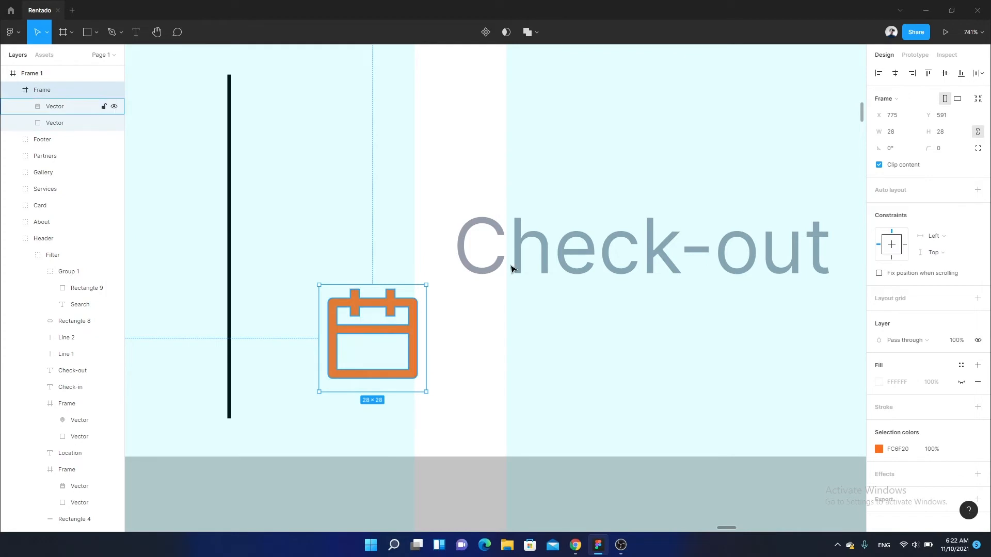
pyautogui.hotkey('ctrl', 'x')
pyautogui.click(496, 268)
pyautogui.hotkey('ctrl', 'v')
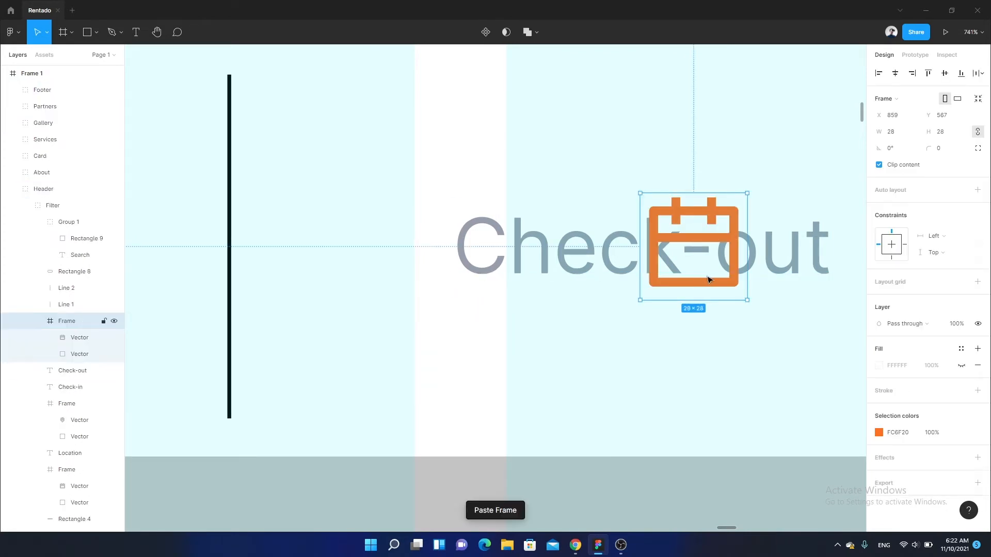
# - Position the pasted calendar icon at X 777, Y 567, just before the Check-out label
pyautogui.moveTo(708, 279); pyautogui.dragTo(388, 279)
pyautogui.press('Right')
pyautogui.press('Right')
pyautogui.press('Right')
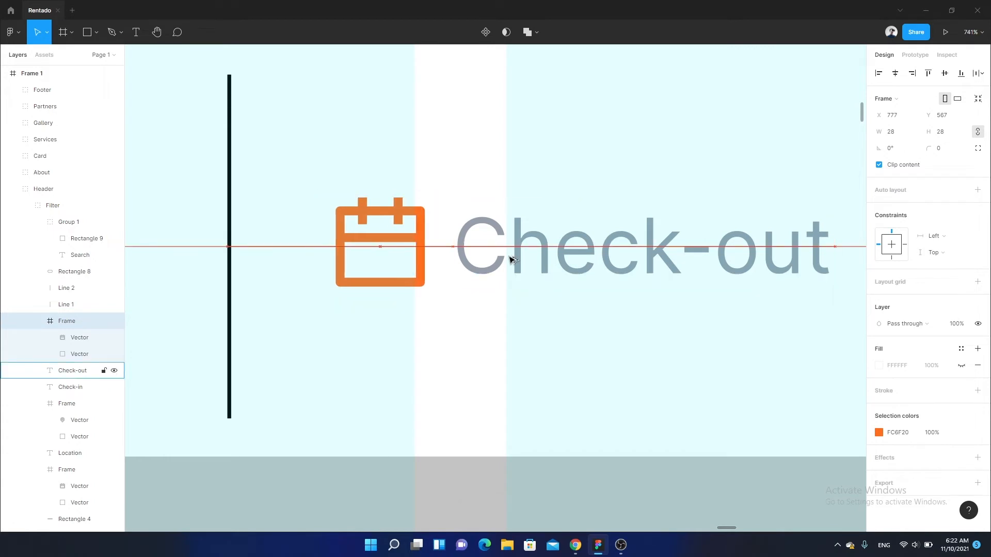
# - Select both vertical divider lines in the filter bar and set their stroke to the dark navy document colour
pyautogui.scroll(-10, 512, 259)
pyautogui.click(537, 238)
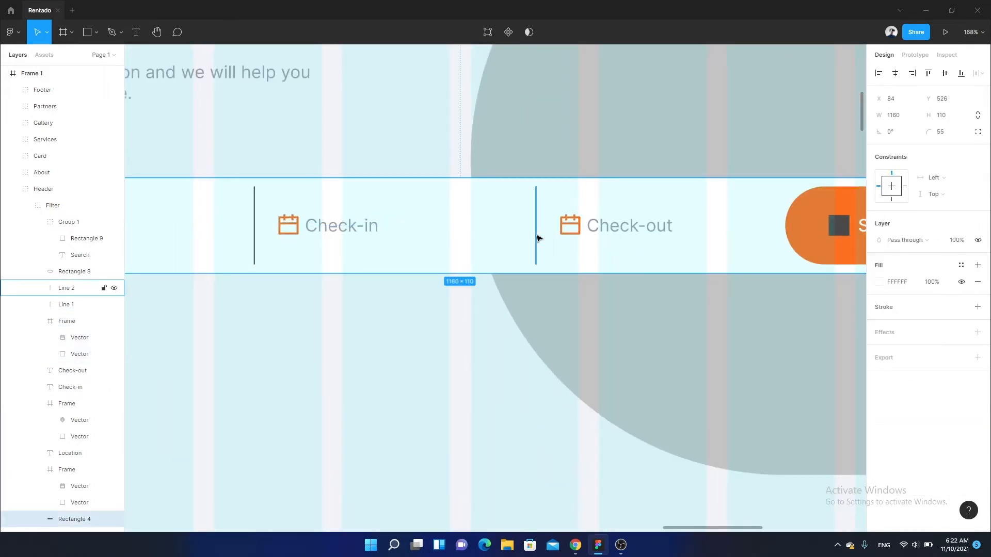
pyautogui.click(537, 237)
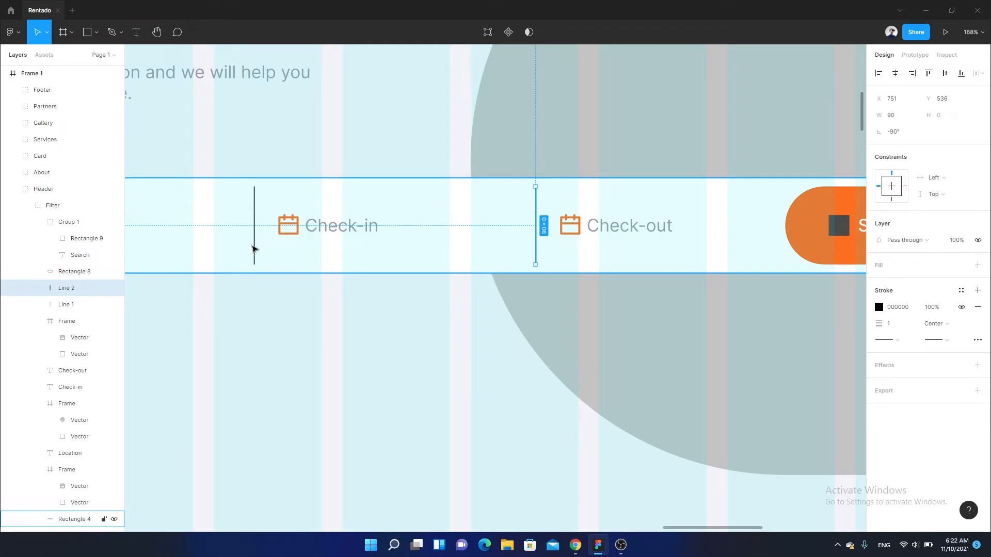
pyautogui.keyDown('shift'); pyautogui.click(254, 250); pyautogui.keyUp('shift')
pyautogui.click(878, 350)
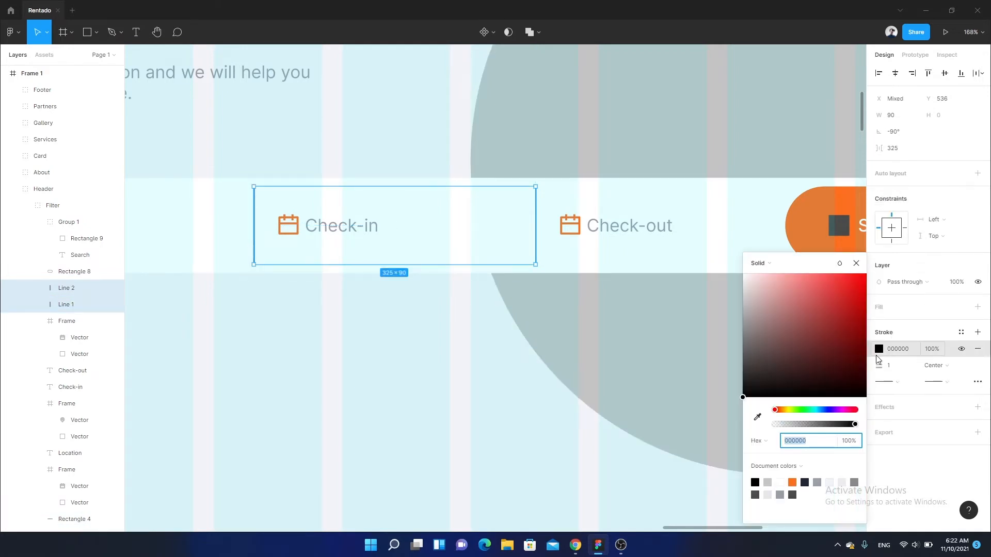
pyautogui.click(756, 494)
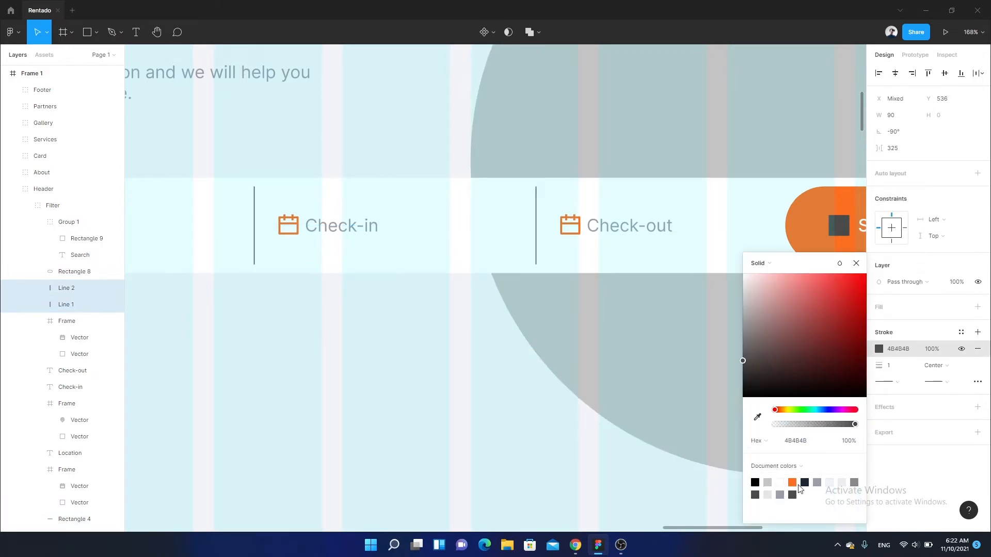
pyautogui.click(803, 484)
pyautogui.click(469, 412)
# - Switch to Chrome, search Remix Icon for "search" and copy the outlined search-2 icon as SVG
pyautogui.scroll(-6, 468, 412)
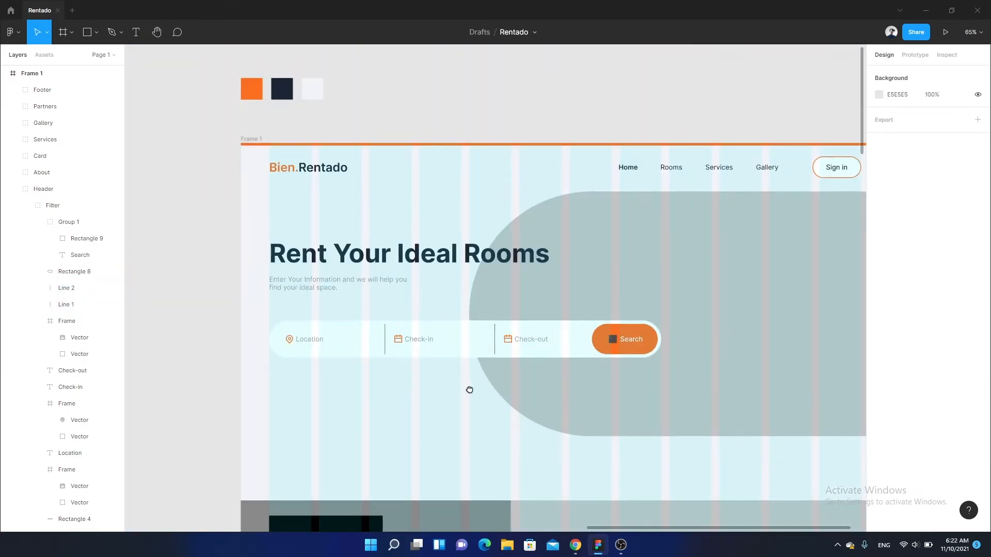
pyautogui.scroll(10, 469, 389)
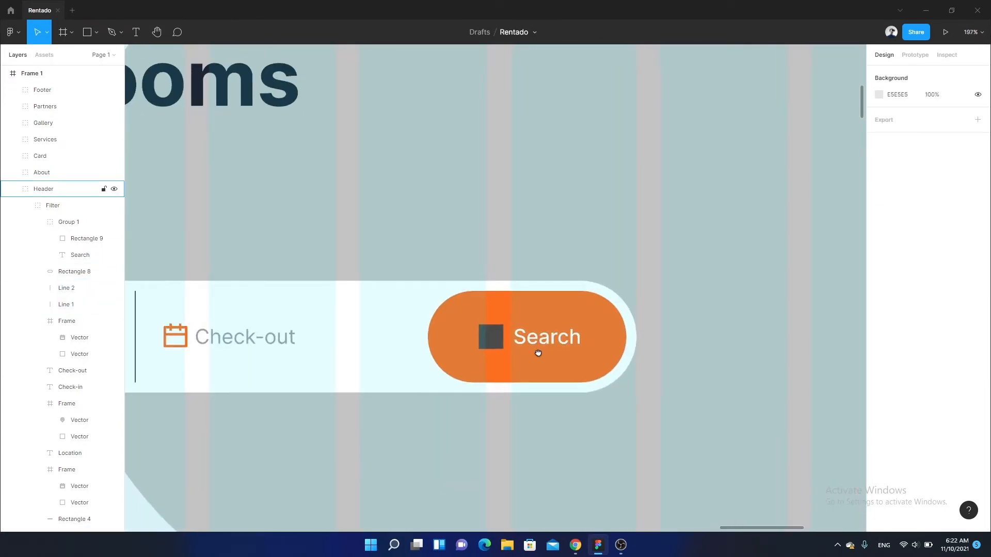
pyautogui.scroll(4, 538, 353)
pyautogui.hotkey('alt', 'Tab')
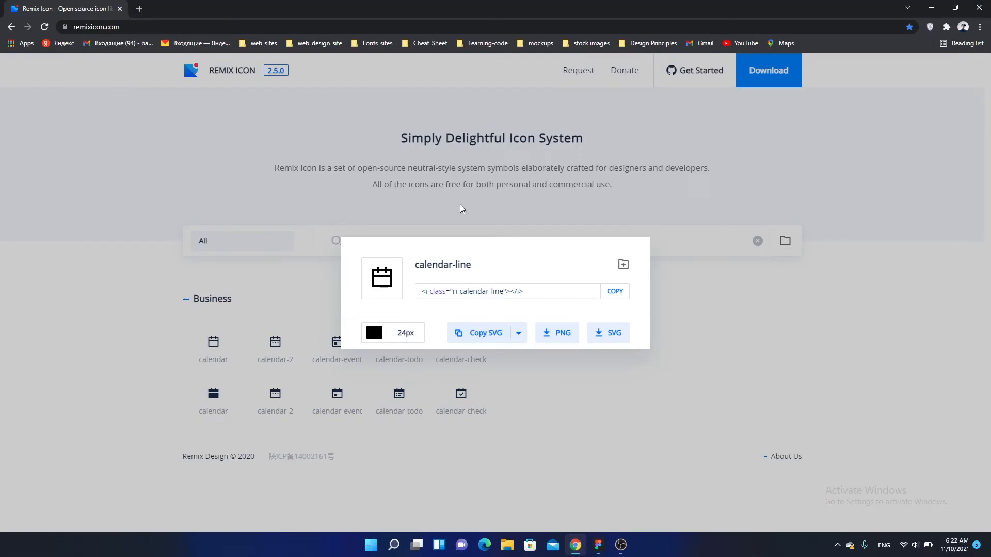
pyautogui.click(461, 208)
pyautogui.doubleClick(398, 245)
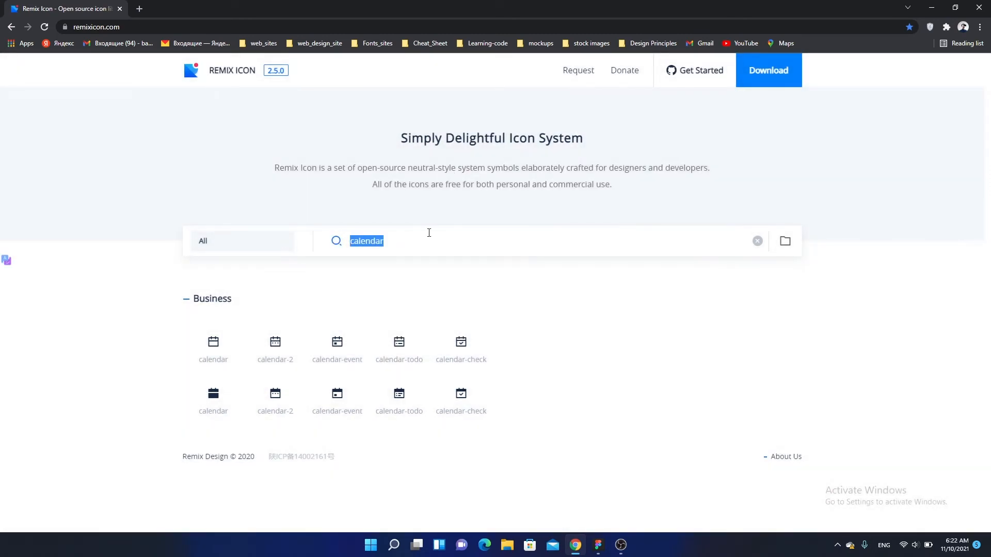
pyautogui.write('search')
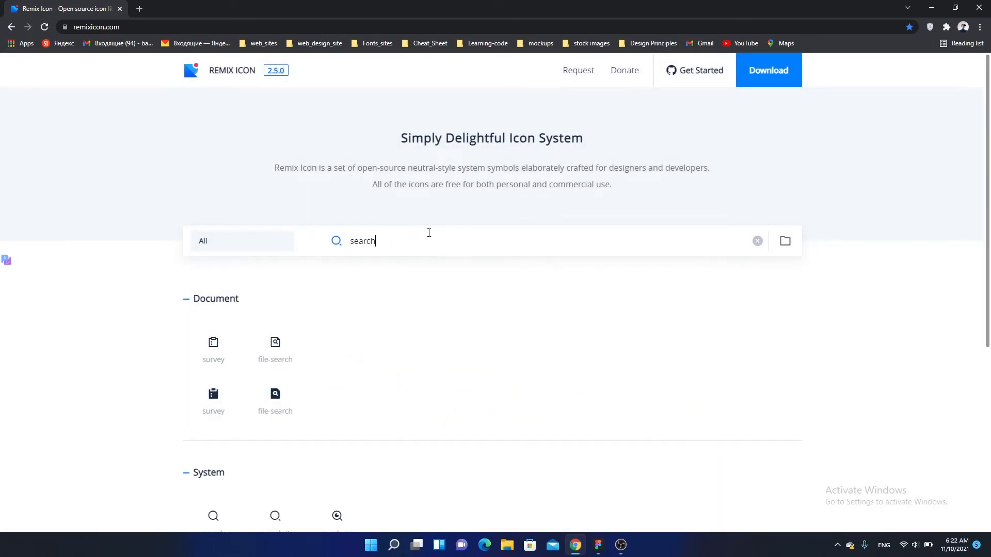
pyautogui.scroll(-7, 428, 233)
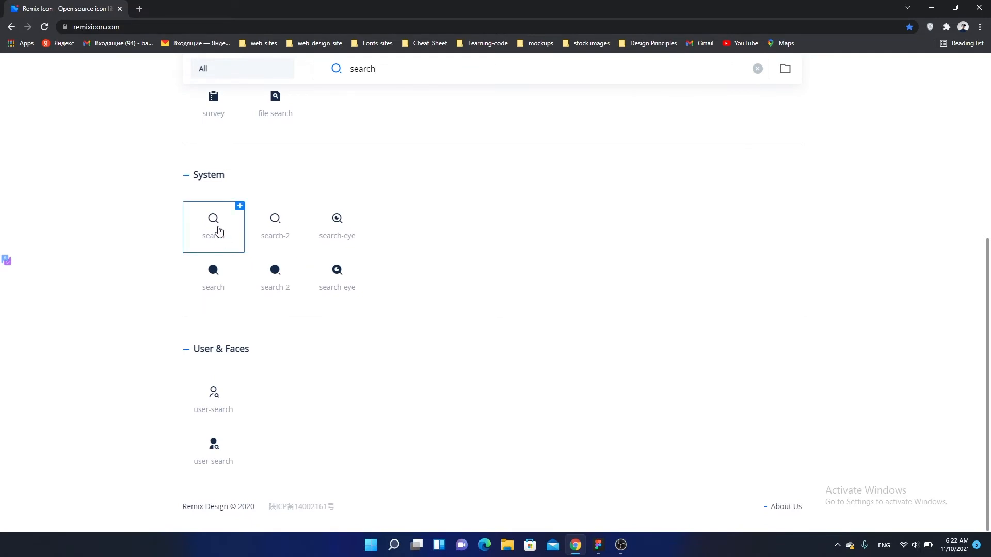
pyautogui.click(272, 226)
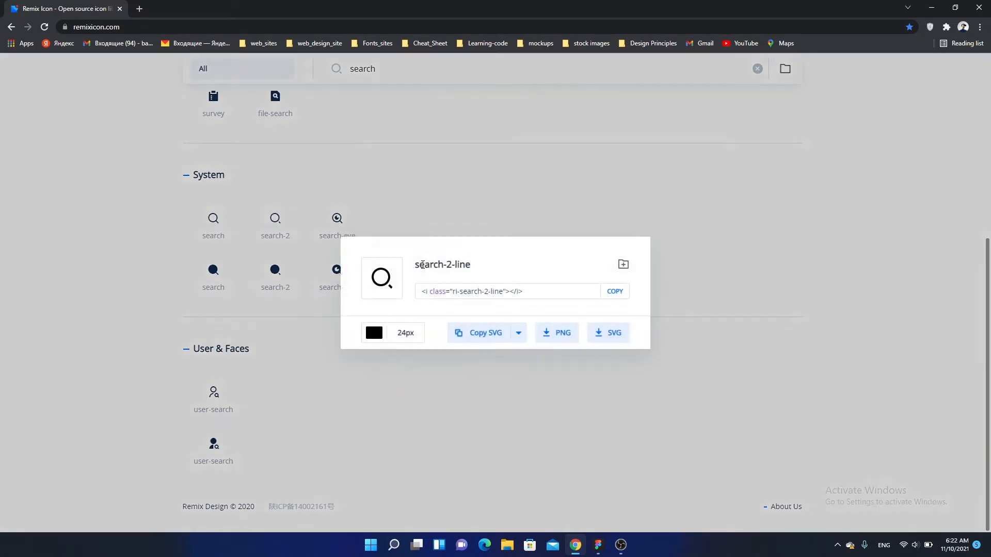
pyautogui.click(477, 333)
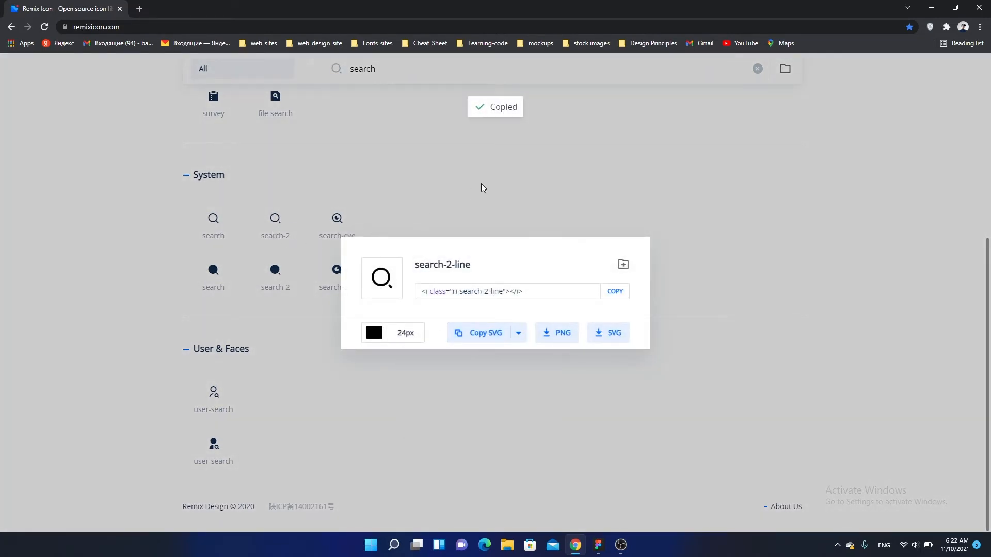
pyautogui.click(482, 187)
# - Switch back to Figma and paste the search icon onto the orange Search button
pyautogui.click(596, 544)
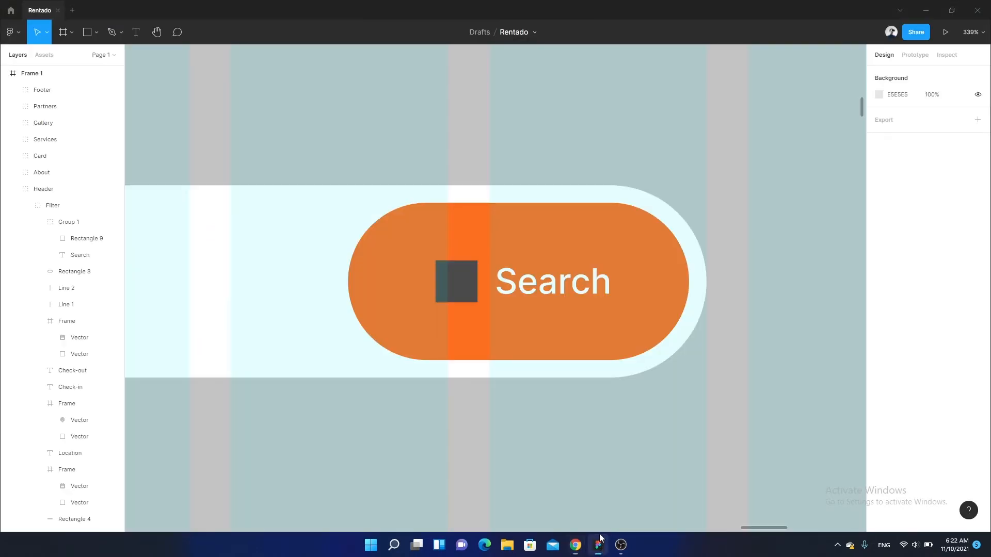
pyautogui.click(507, 336)
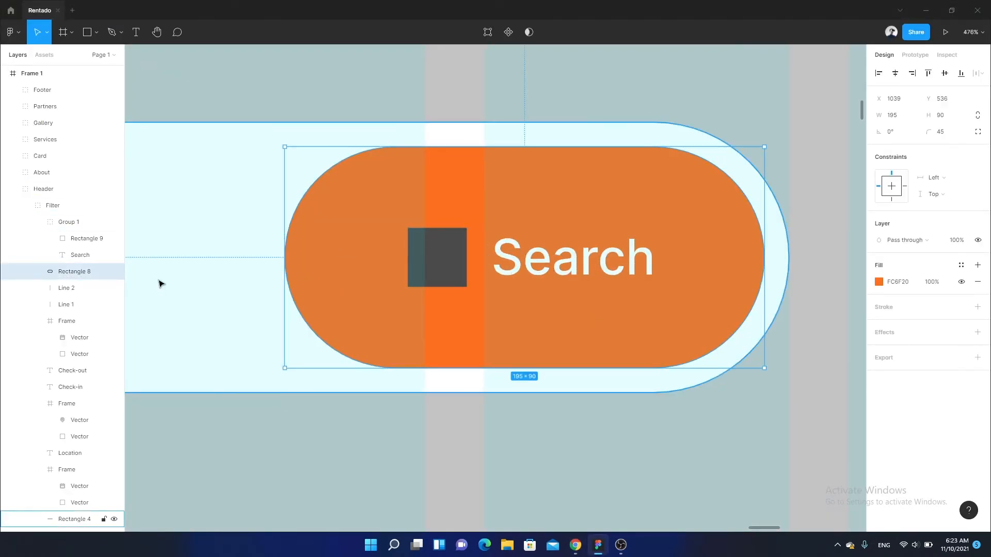
pyautogui.hotkey('ctrl', 'v')
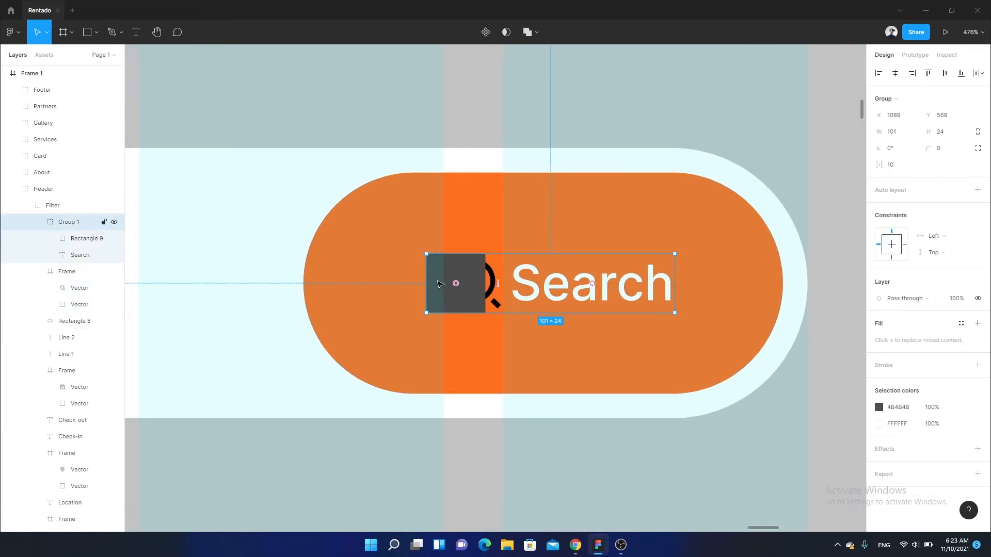
# - Ungroup the Search button's placeholder square and label, and delete the dark placeholder square
pyautogui.click(440, 283)
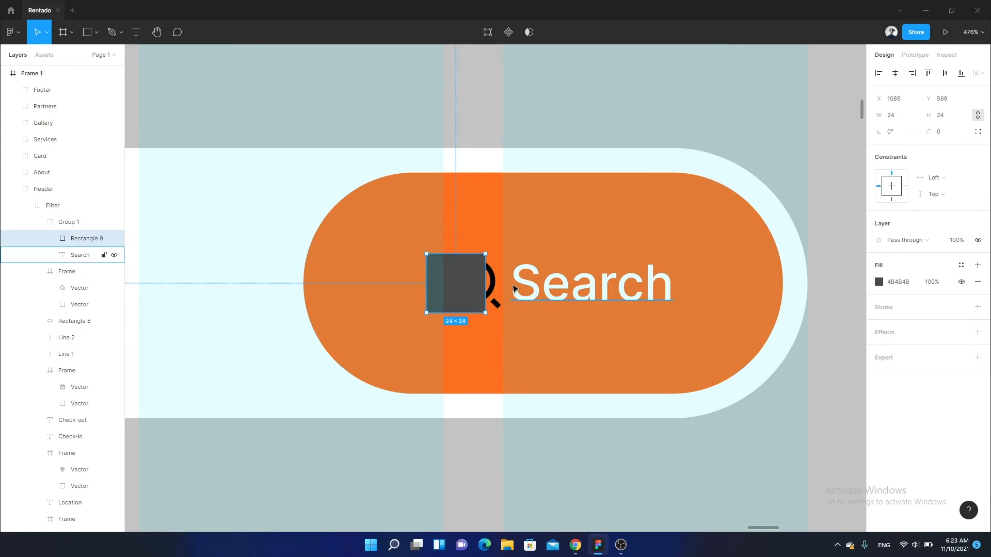
pyautogui.click(563, 288)
pyautogui.click(411, 283)
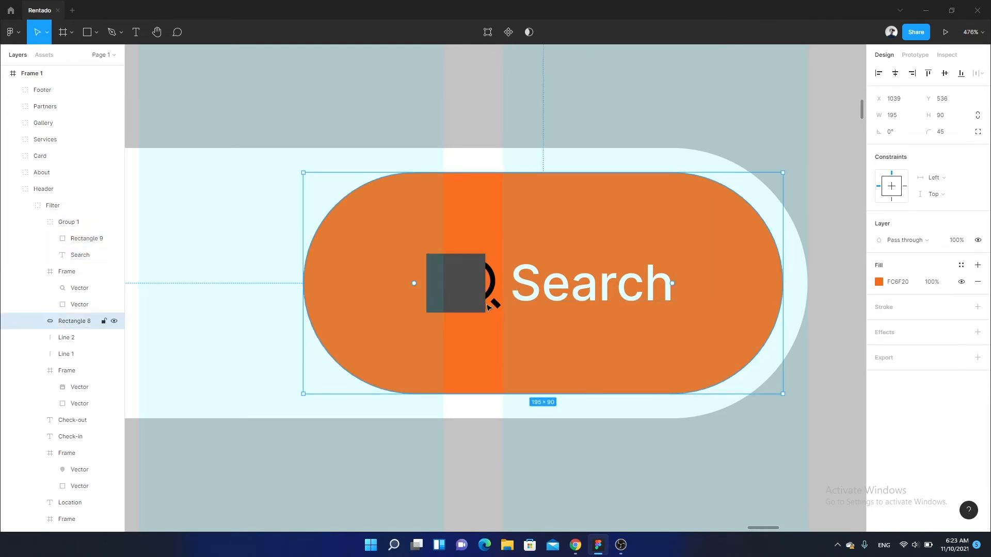
pyautogui.click(551, 300)
pyautogui.rightClick(555, 298)
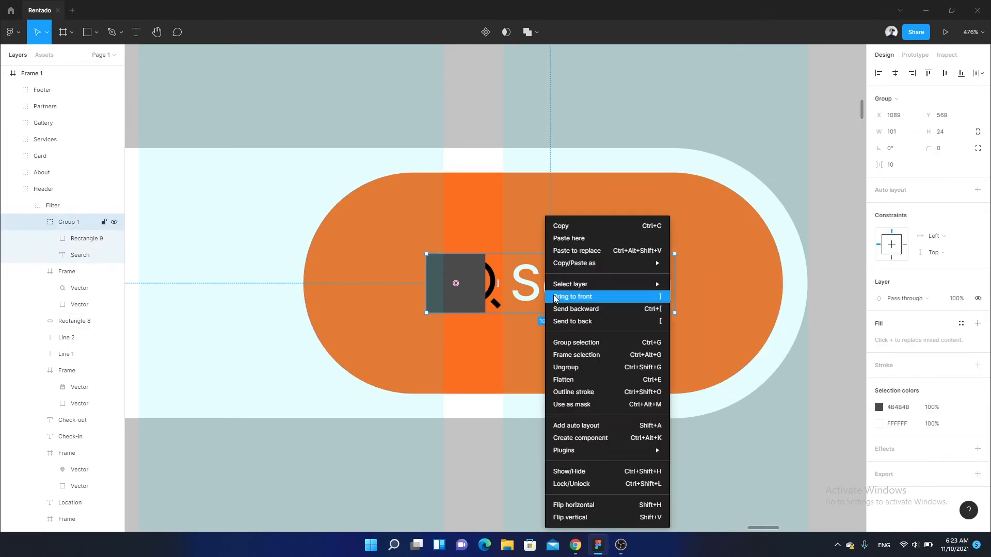
pyautogui.click(572, 358)
pyautogui.click(456, 296)
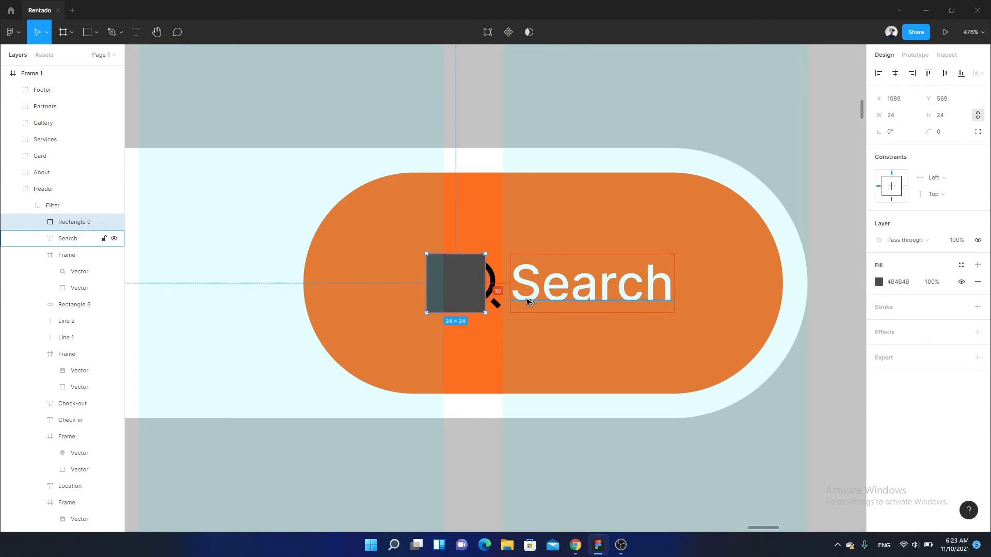
pyautogui.press('Delete')
# - Select the search icon frame and move it to X 1089, Y 569, before the Search label
pyautogui.click(495, 305)
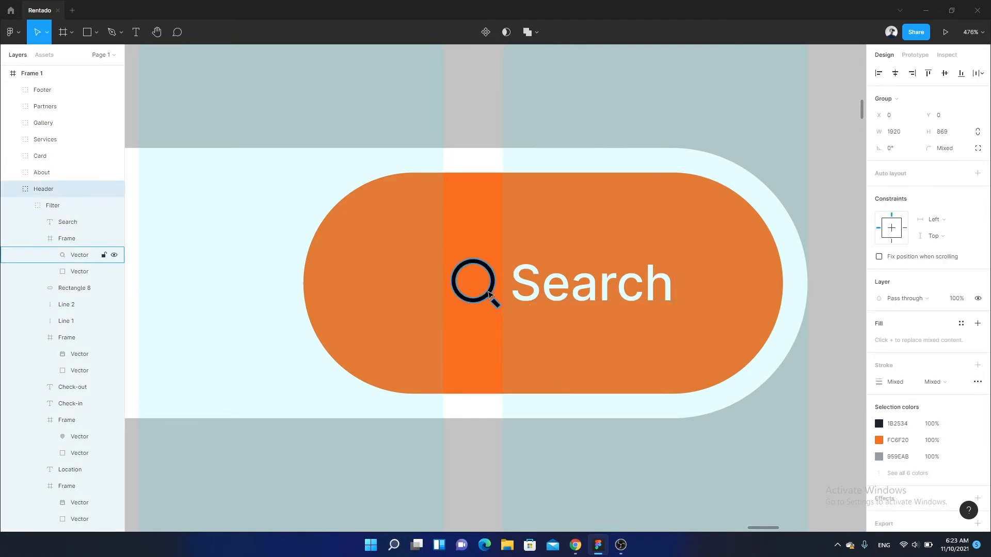
pyautogui.keyDown('ctrl'); pyautogui.click(493, 321); pyautogui.keyUp('ctrl')
pyautogui.click(490, 299)
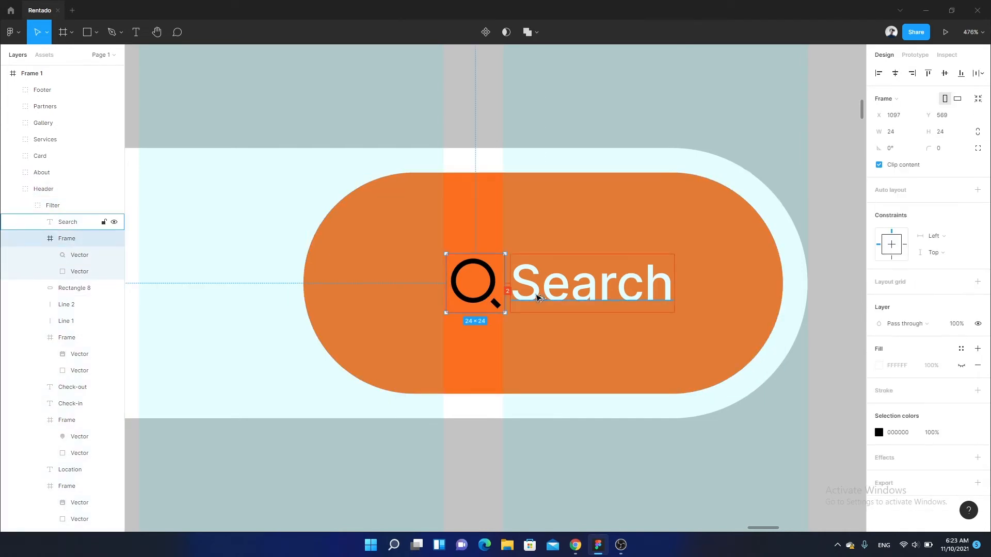
pyautogui.press('Left')
pyautogui.press('Left')
pyautogui.press('Left')
pyautogui.press('Left')
pyautogui.press('Left')
pyautogui.press('Left')
pyautogui.press('Left')
pyautogui.press('Left')
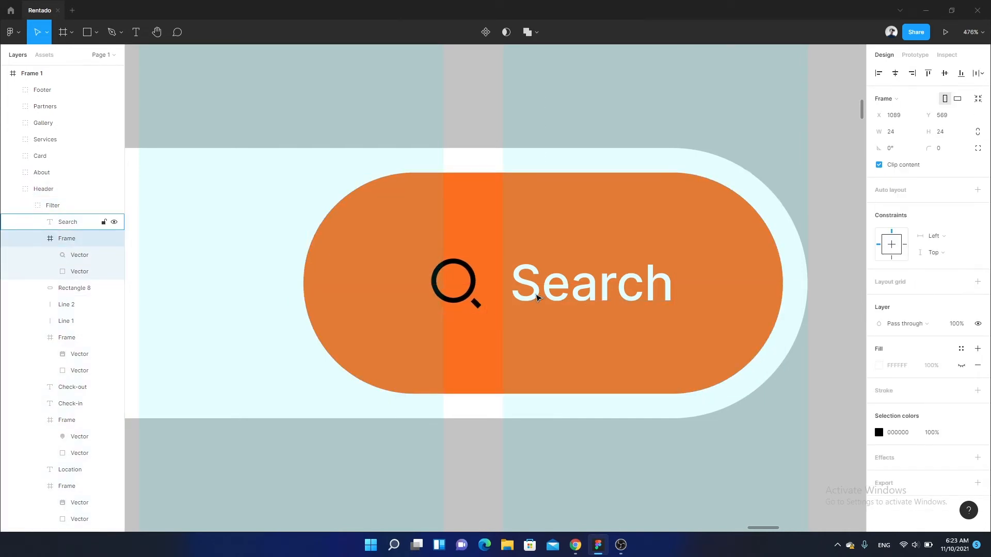
# - Recolour the search icon on the orange Search button from black to white
pyautogui.click(896, 431)
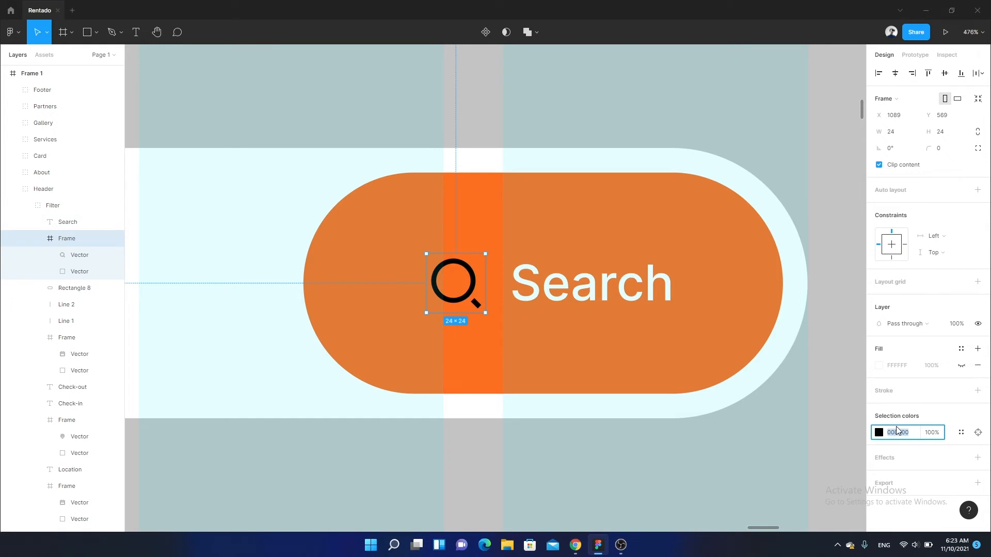
pyautogui.scroll(-5, 546, 471)
# - Select the large grey rounded shape in the header and run the Unsplash plugin on it
pyautogui.click(513, 373)
pyautogui.scroll(-10, 509, 370)
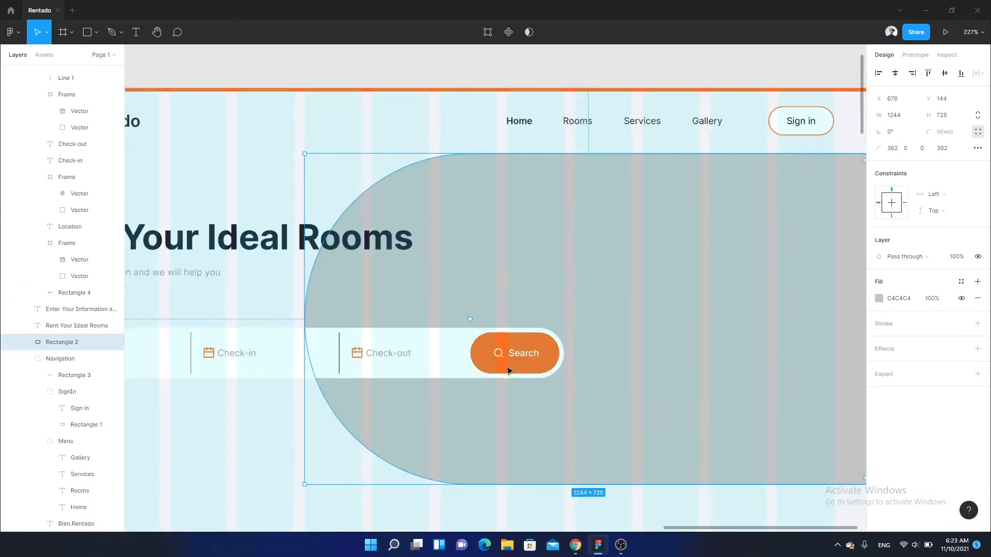
pyautogui.scroll(4, 498, 320)
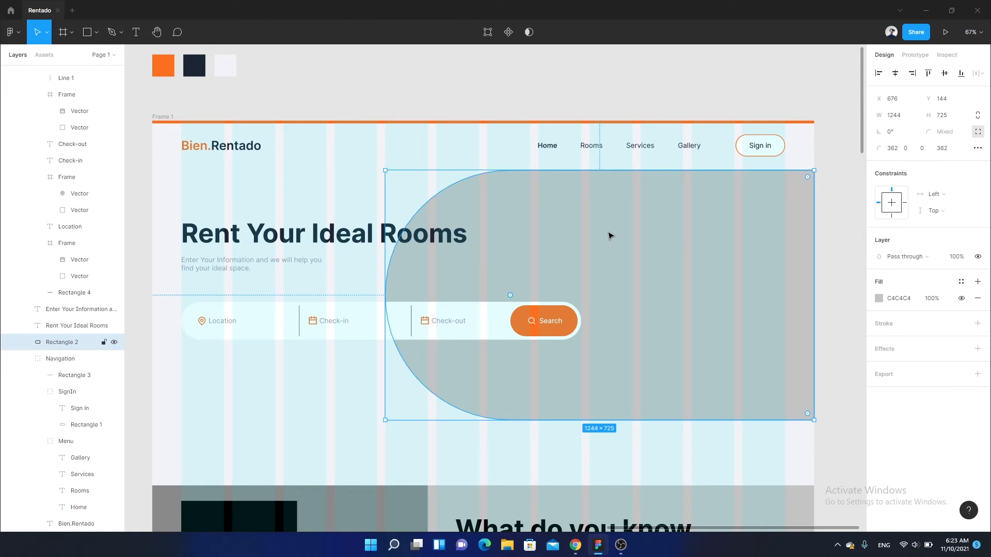
pyautogui.scroll(-2, 682, 241)
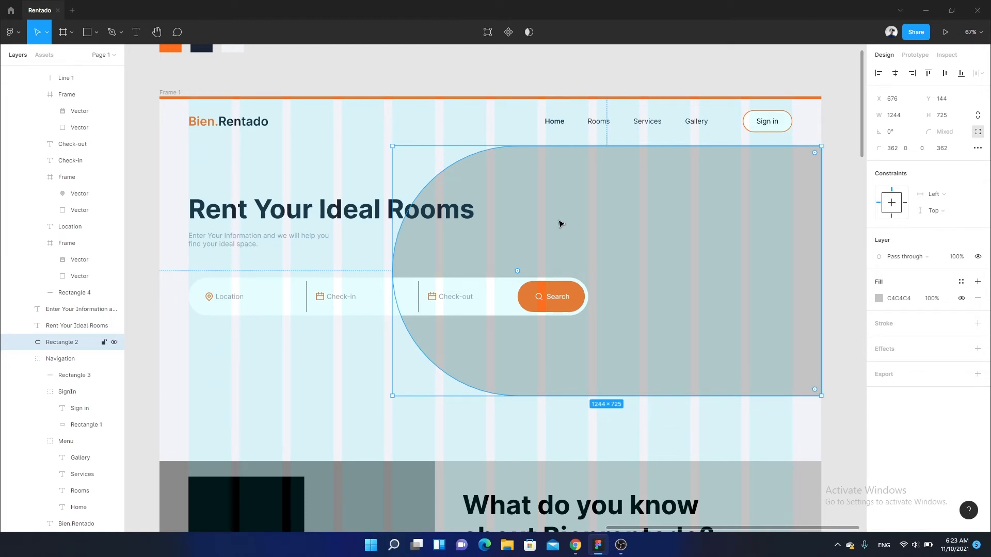
pyautogui.rightClick(560, 222)
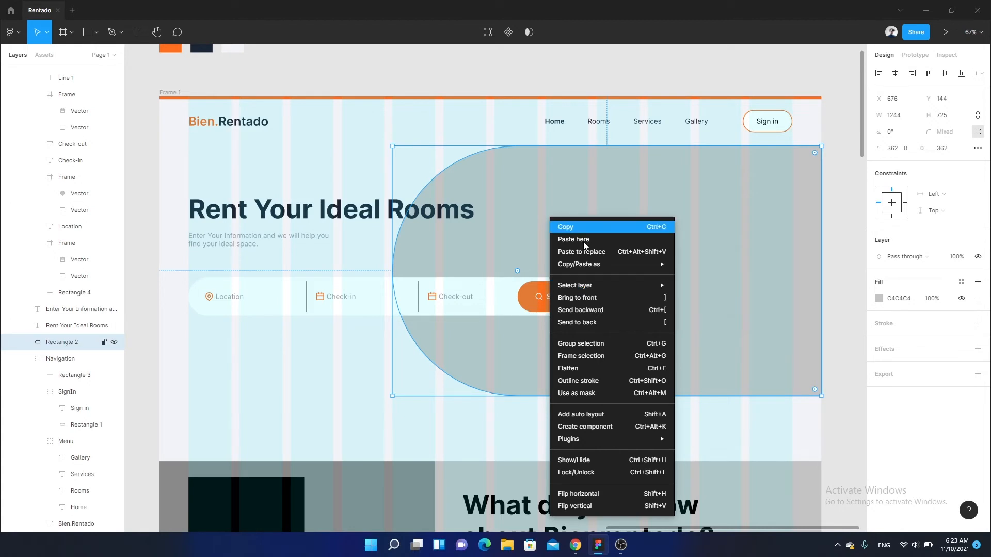
pyautogui.moveTo(644, 446)
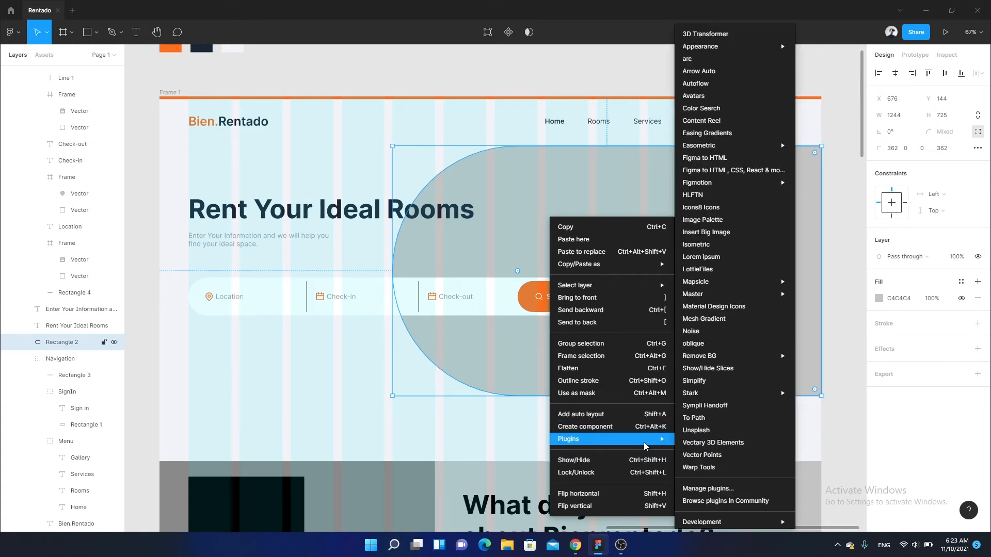
pyautogui.click(717, 431)
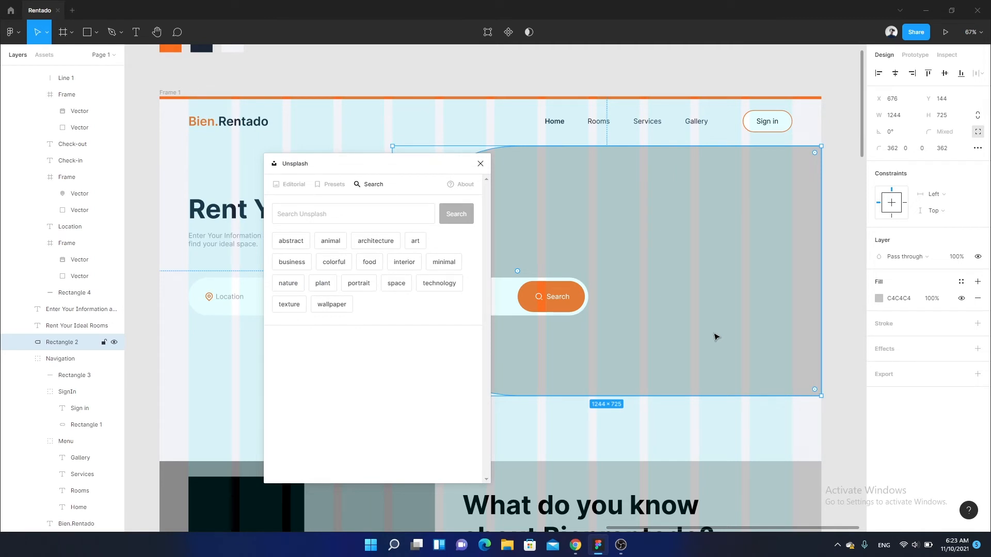
# - Move the Unsplash window aside and search its photo library for "interior"
pyautogui.moveTo(495, 170); pyautogui.dragTo(592, 172)
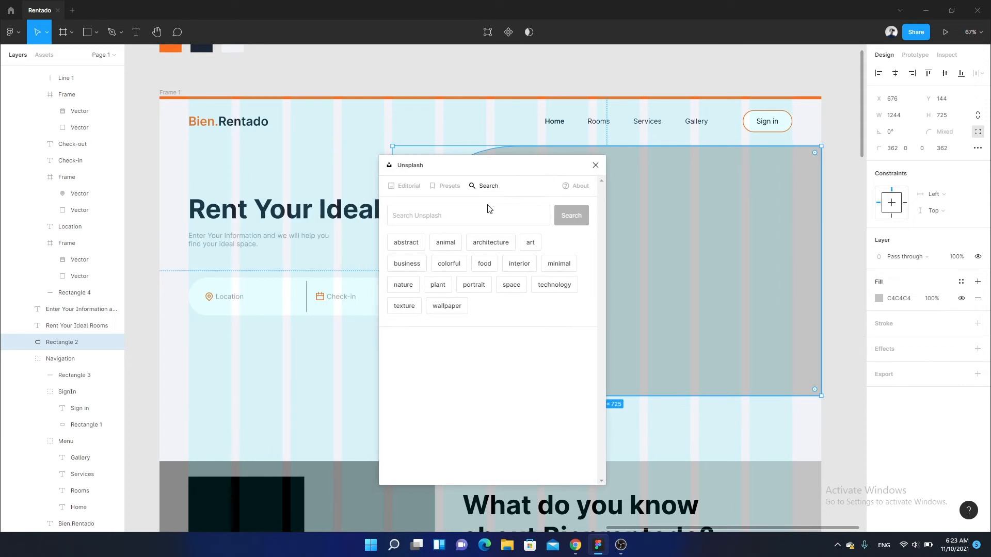
pyautogui.click(487, 210)
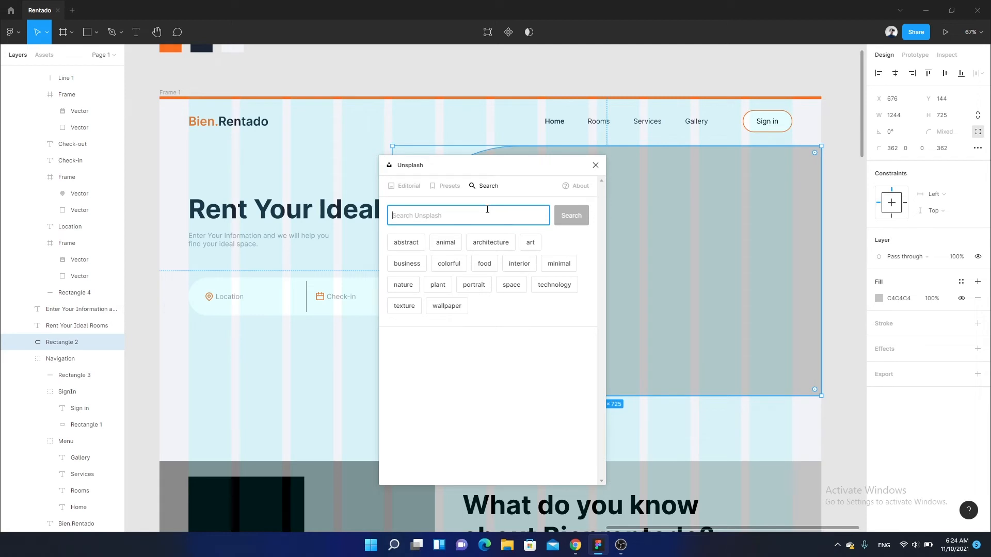
pyautogui.write('interior')
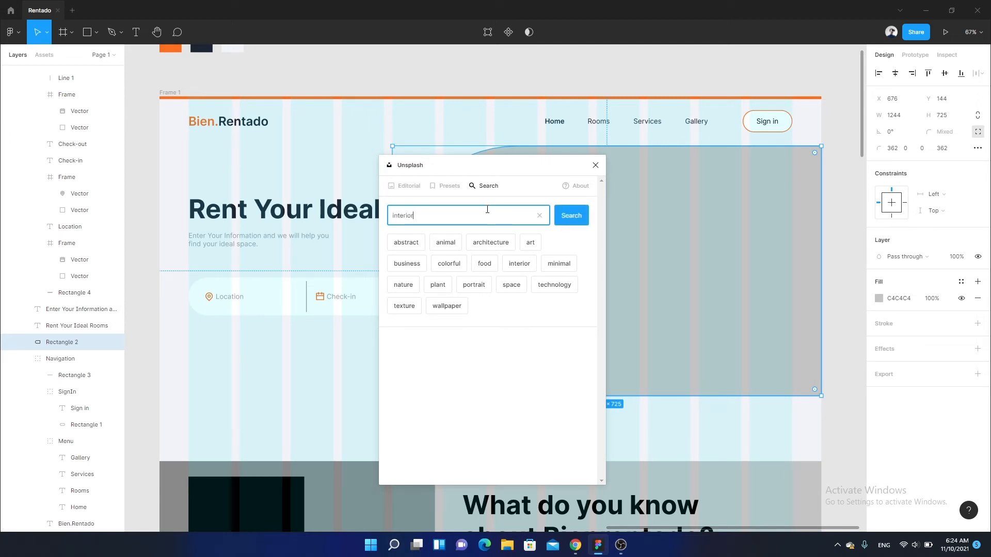
pyautogui.press('Return')
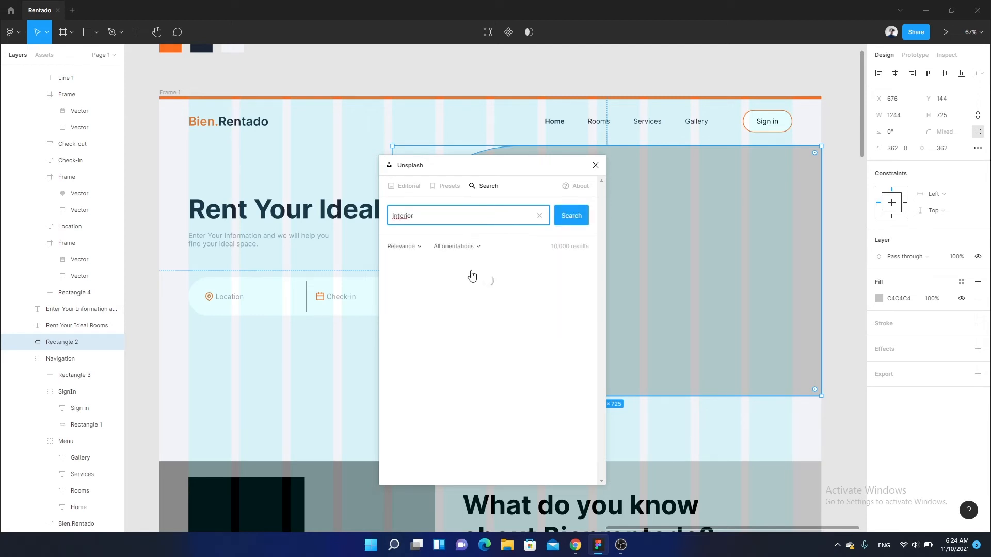
# - Look through the interior photos for a picture that suits the header's wide rounded shape
pyautogui.scroll(-5, 532, 262)
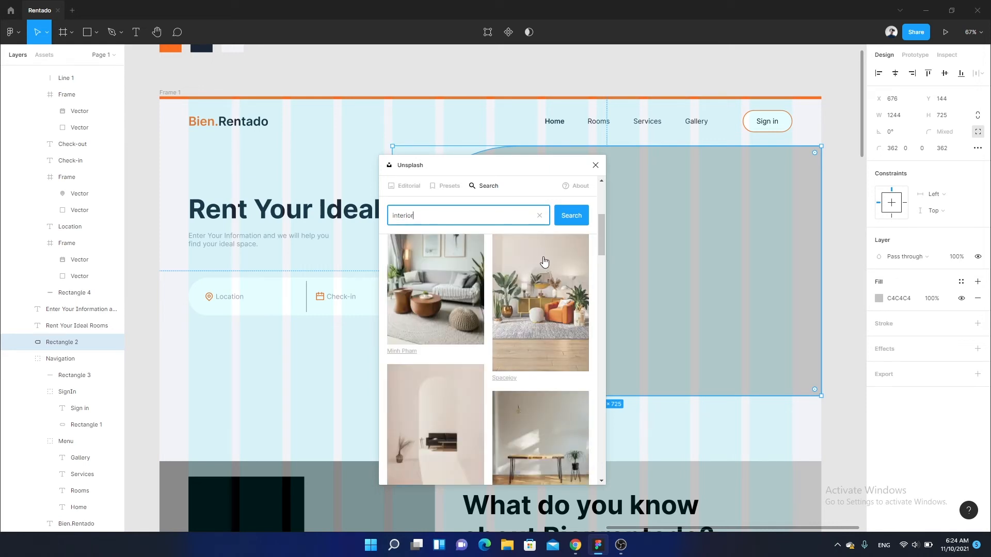
pyautogui.scroll(-4, 544, 262)
pyautogui.scroll(-5, 544, 261)
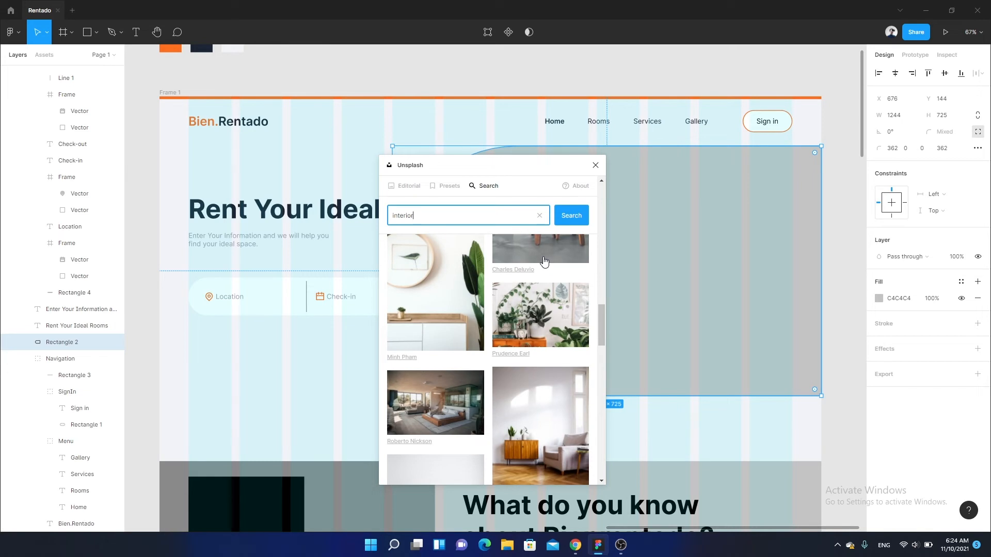
pyautogui.scroll(-5, 547, 268)
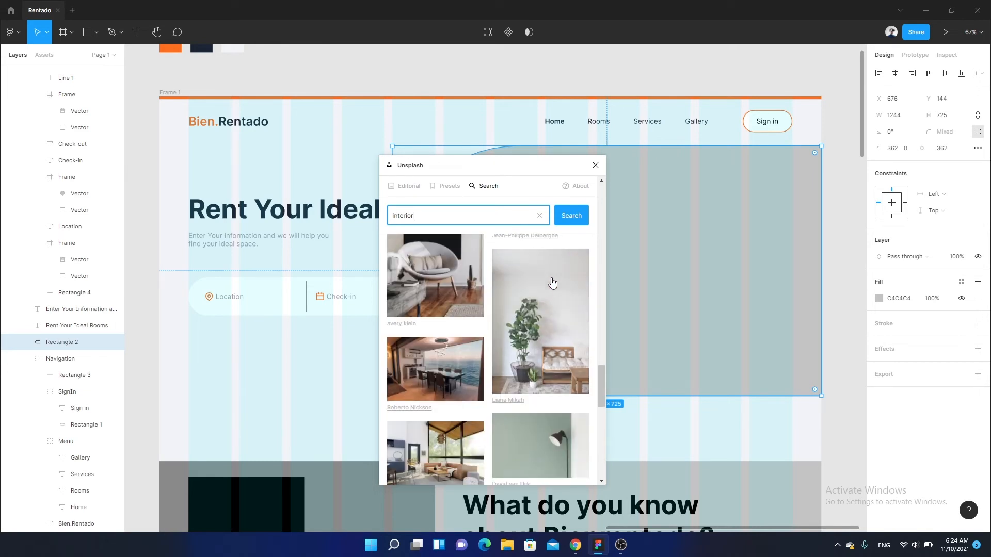
pyautogui.scroll(-4, 552, 283)
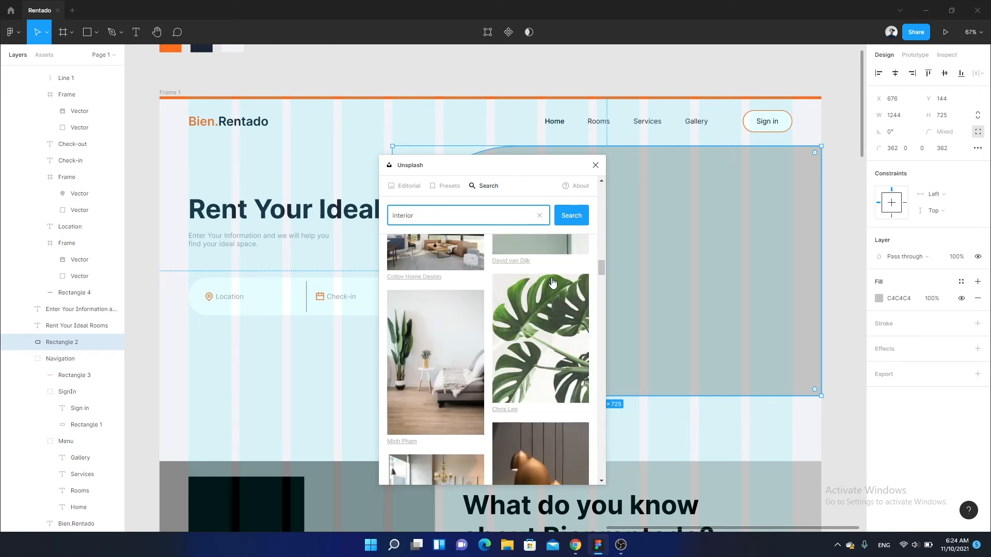
pyautogui.scroll(-3, 552, 283)
pyautogui.scroll(-5, 552, 283)
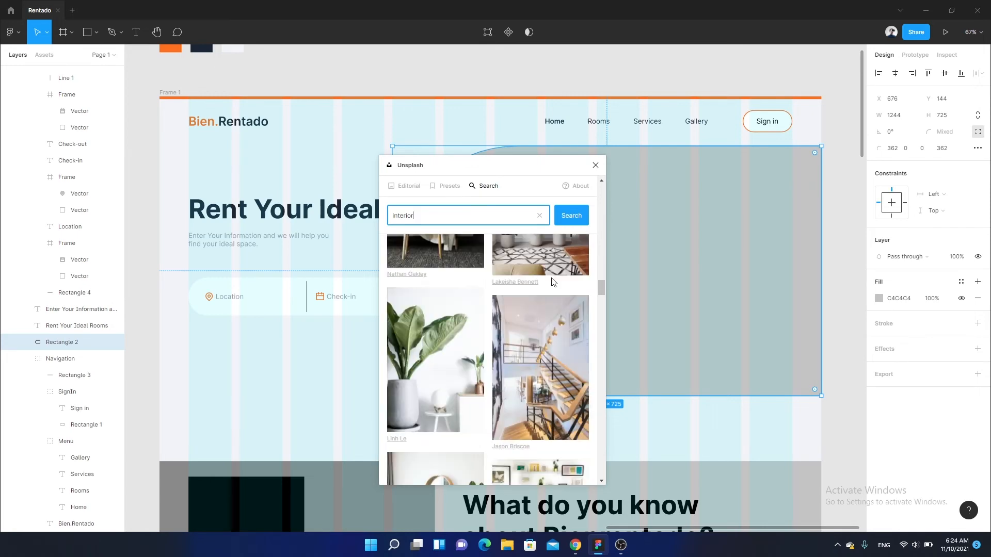
pyautogui.scroll(-6, 552, 283)
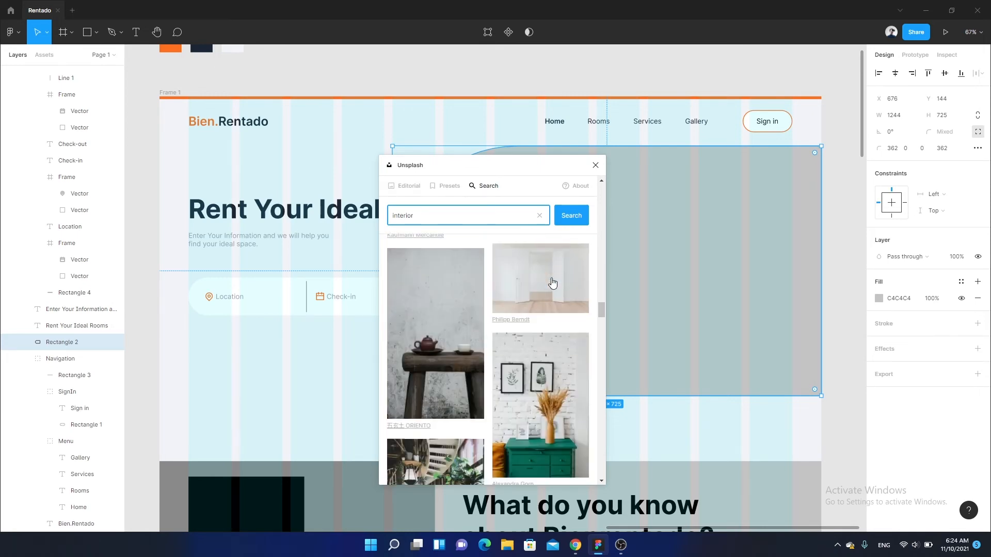
pyautogui.scroll(-3, 552, 282)
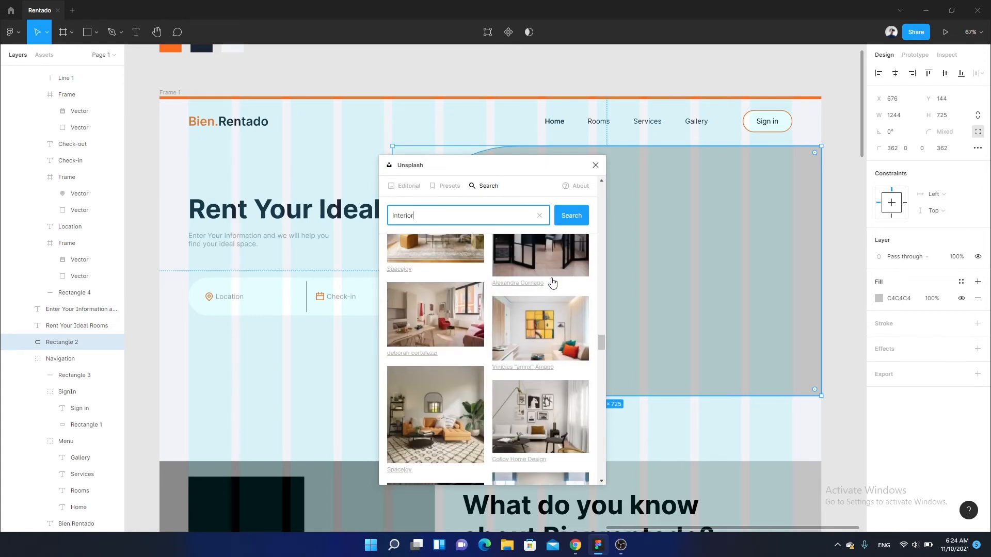
pyautogui.scroll(-1, 552, 283)
pyautogui.scroll(-5, 552, 283)
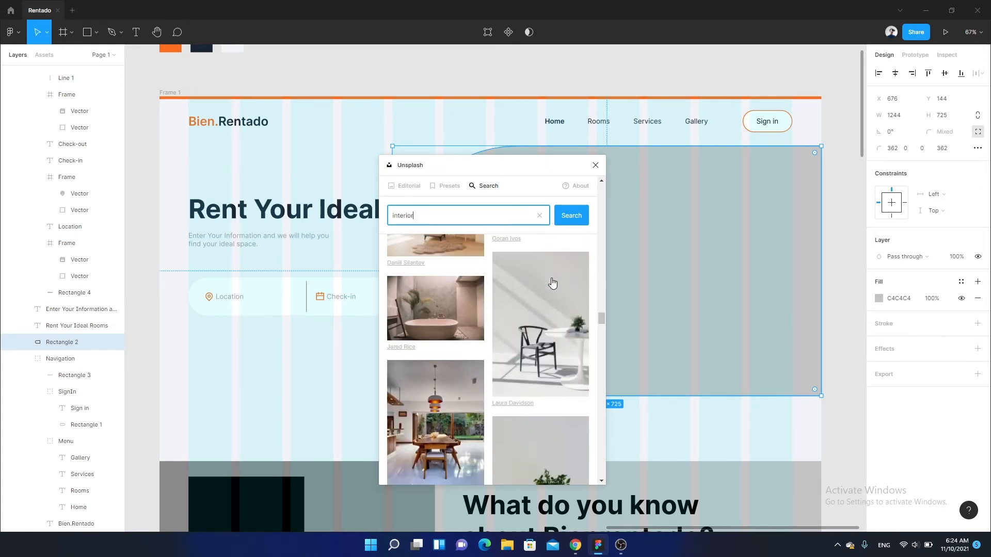
pyautogui.scroll(-4, 552, 283)
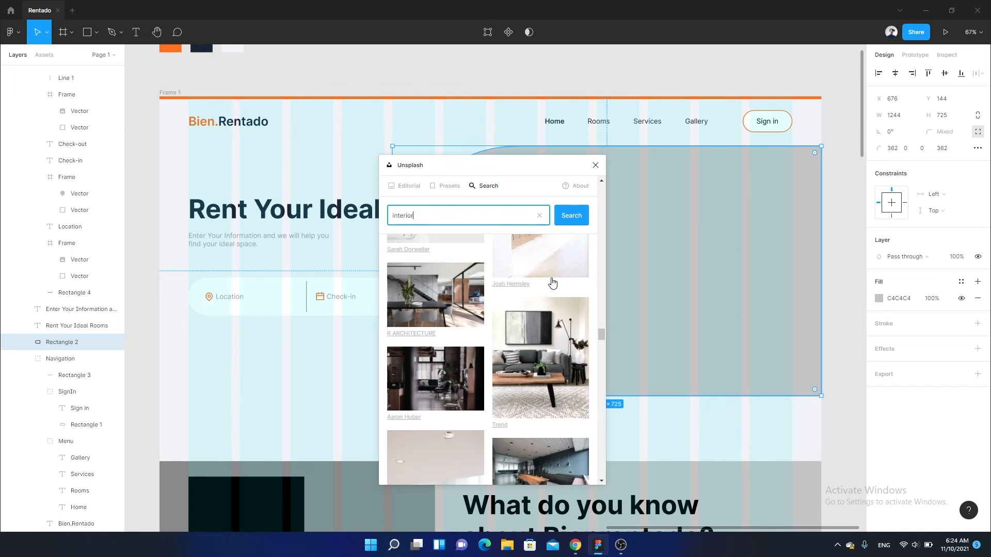
pyautogui.scroll(5, 552, 283)
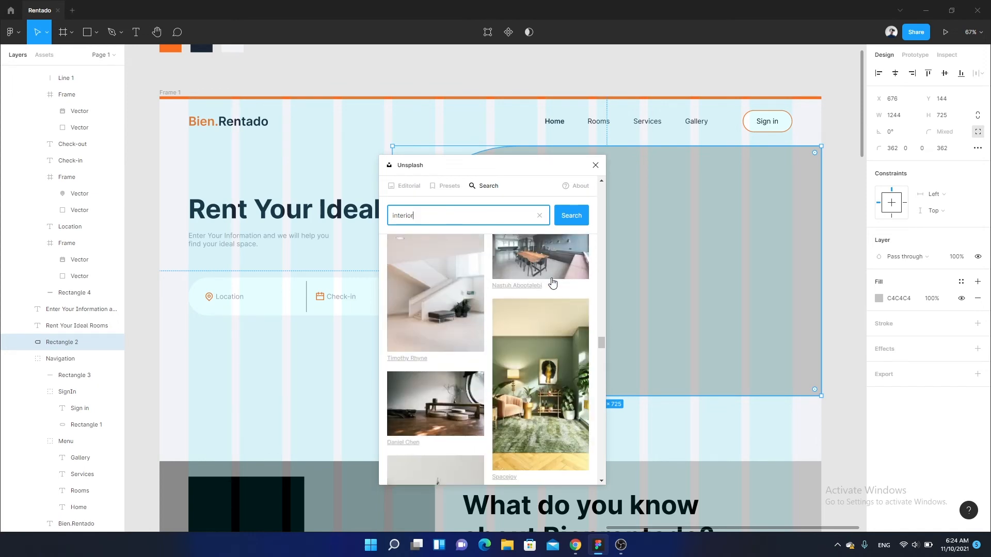
pyautogui.scroll(6, 552, 283)
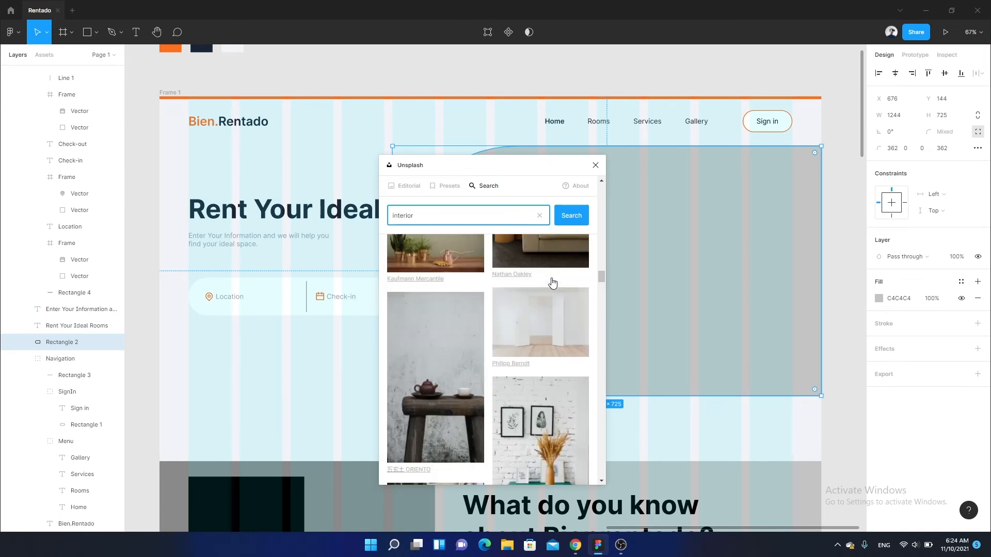
pyautogui.scroll(6, 552, 282)
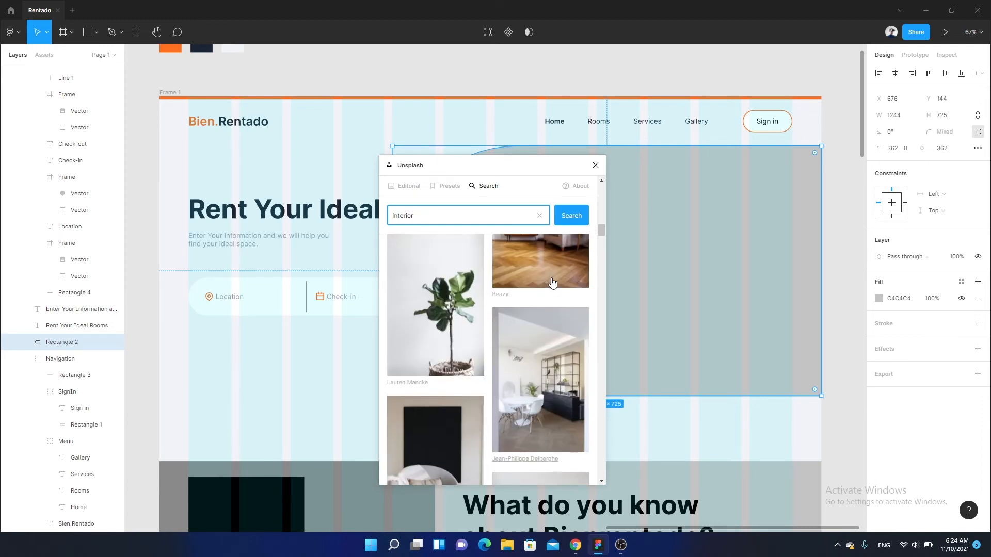
pyautogui.scroll(6, 552, 283)
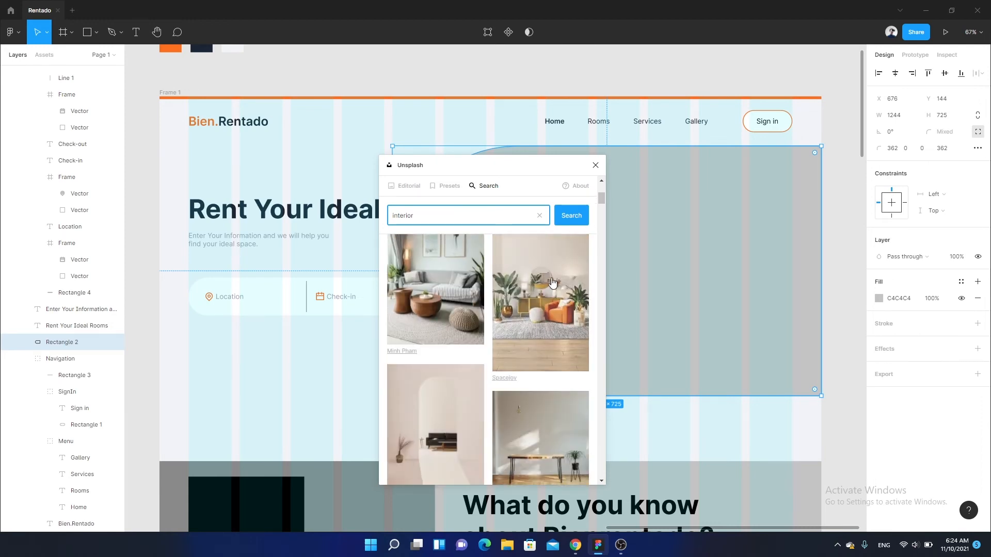
pyautogui.scroll(3, 552, 283)
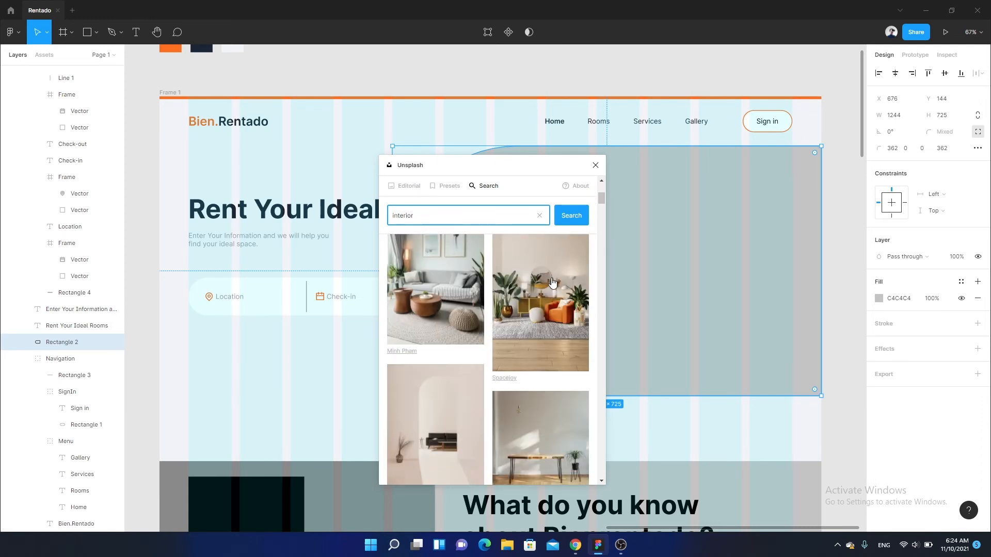
# - Fill the header shape with the living-room photo of a grey-green sofa and wooden coffee table, and close the Unsplash plugin
pyautogui.scroll(-5, 552, 283)
pyautogui.scroll(-5, 552, 283)
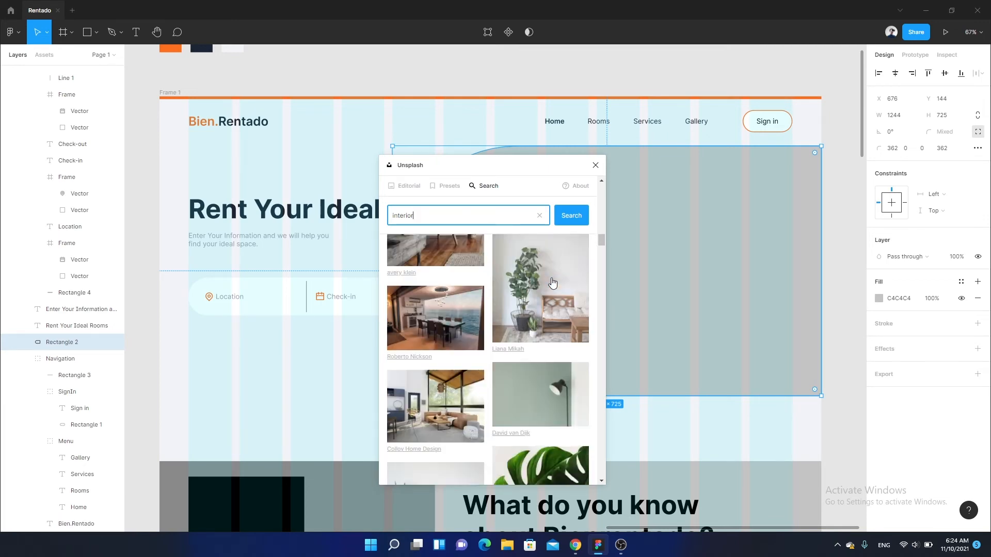
pyautogui.scroll(-5, 552, 283)
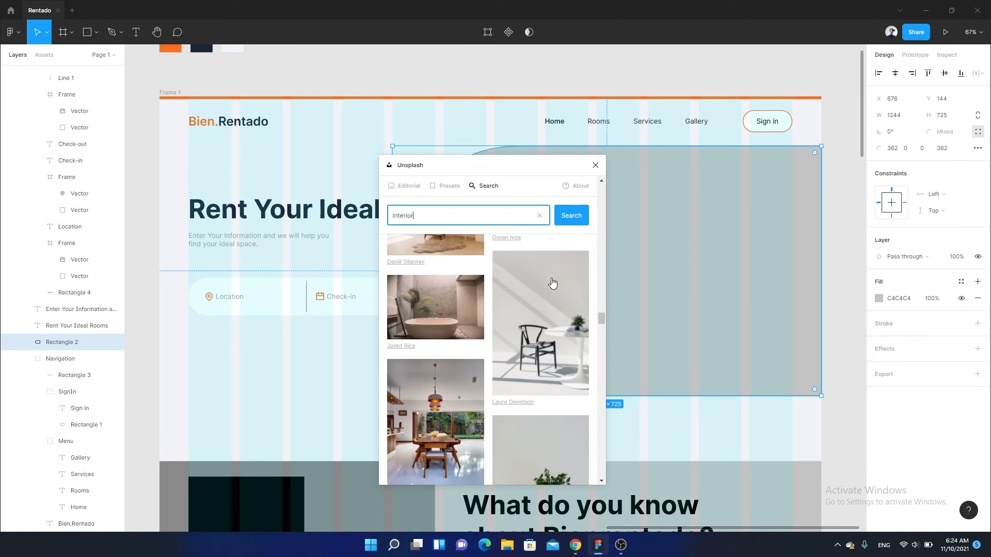
pyautogui.scroll(-5, 552, 282)
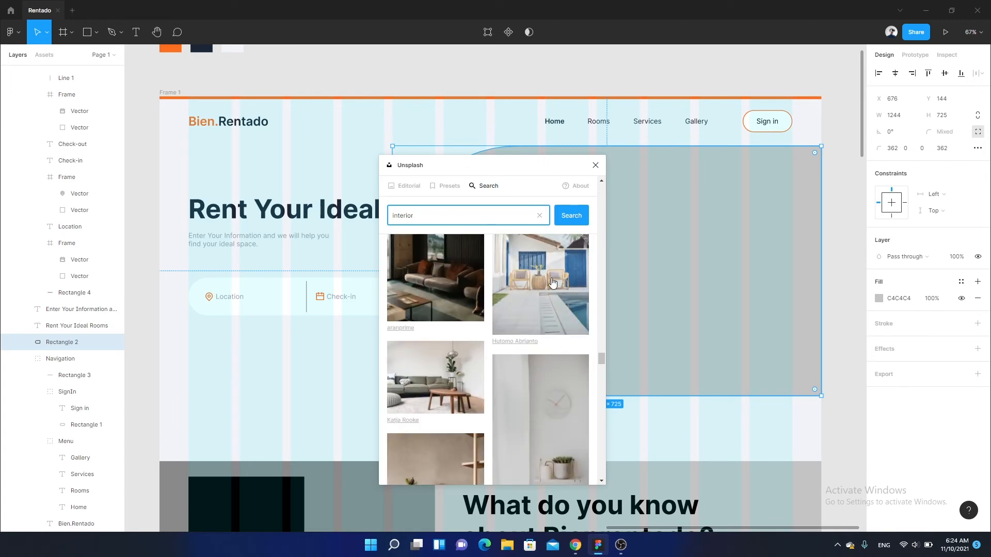
pyautogui.click(426, 394)
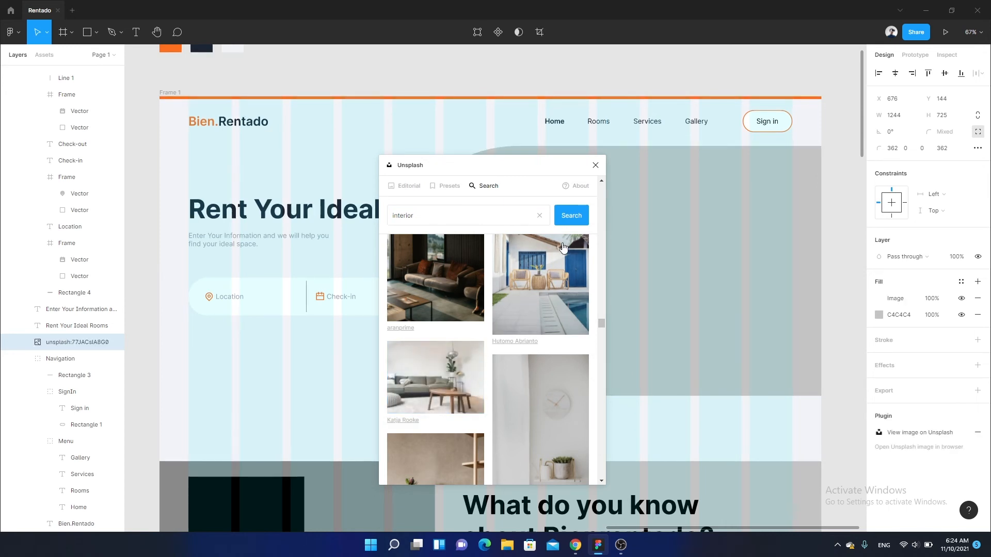
pyautogui.moveTo(548, 170); pyautogui.dragTo(366, 147)
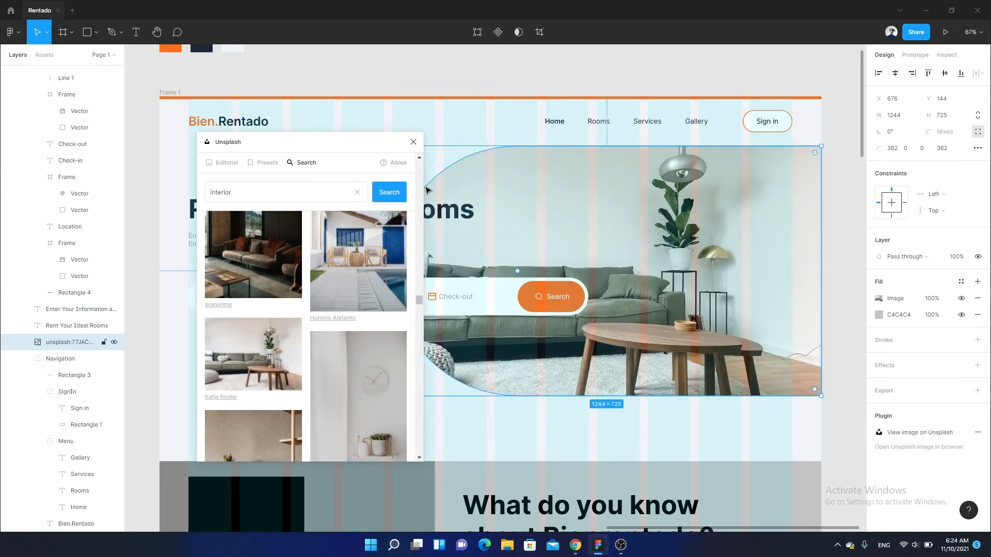
pyautogui.click(414, 142)
# - Select the filter bar's white rounded background rectangle and add a drop shadow effect to it
pyautogui.moveTo(372, 339); pyautogui.dragTo(438, 320)
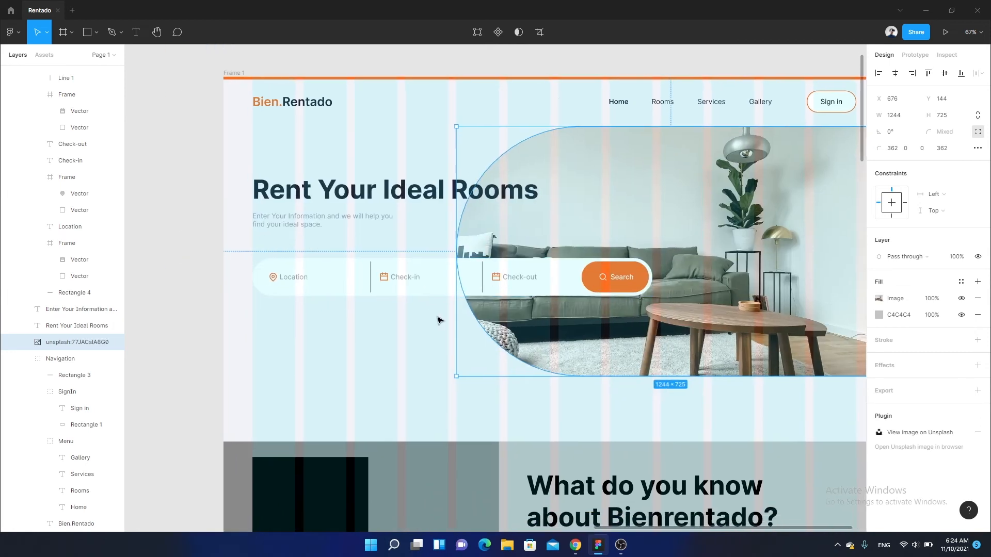
pyautogui.scroll(3, 437, 321)
pyautogui.click(426, 278)
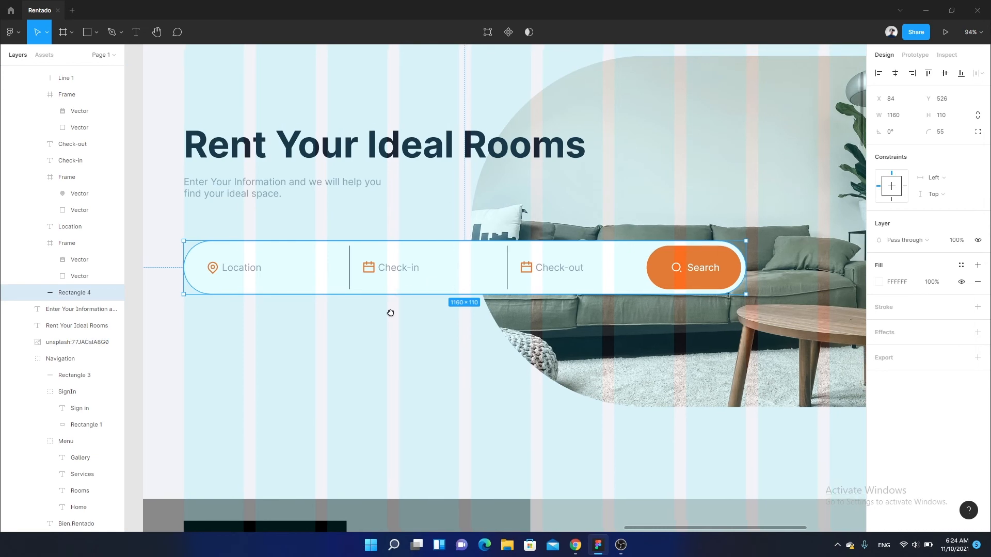
pyautogui.scroll(-5, 391, 313)
pyautogui.scroll(4, 405, 299)
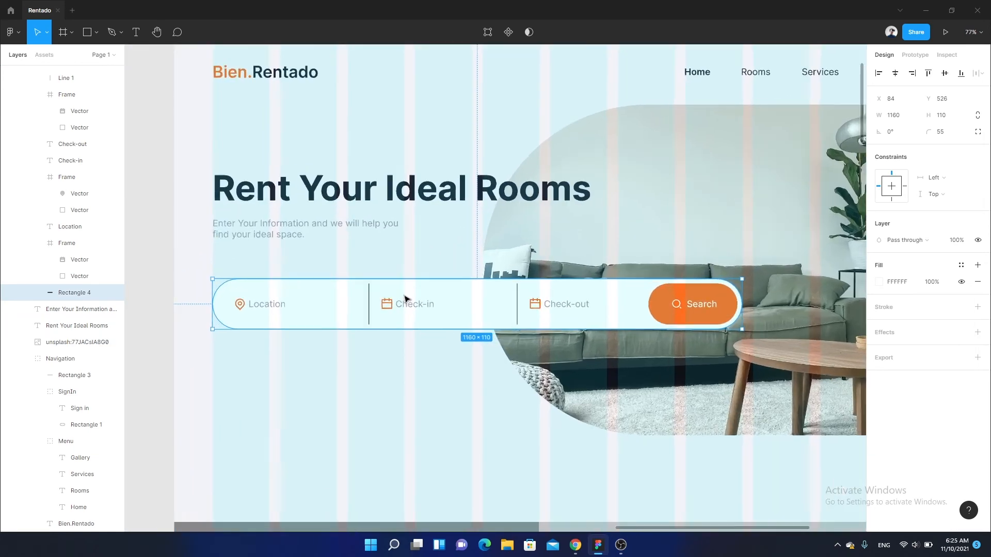
pyautogui.scroll(2, 405, 300)
pyautogui.scroll(-1, 581, 292)
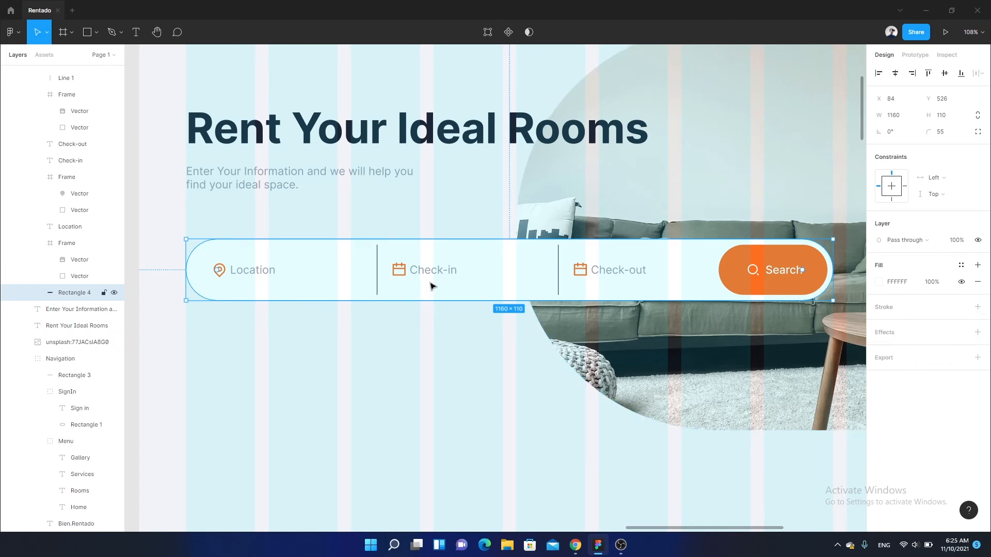
pyautogui.click(977, 332)
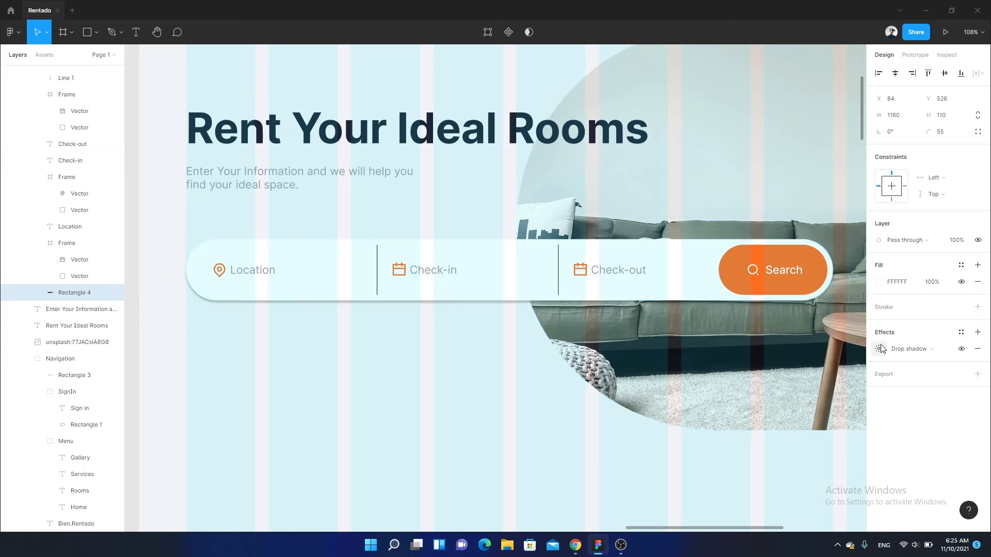
# - Set the filter bar shadow's Y offset to 10 and its colour to the document's dark navy 1B2534 at 18% opacity
pyautogui.click(879, 348)
pyautogui.click(774, 392)
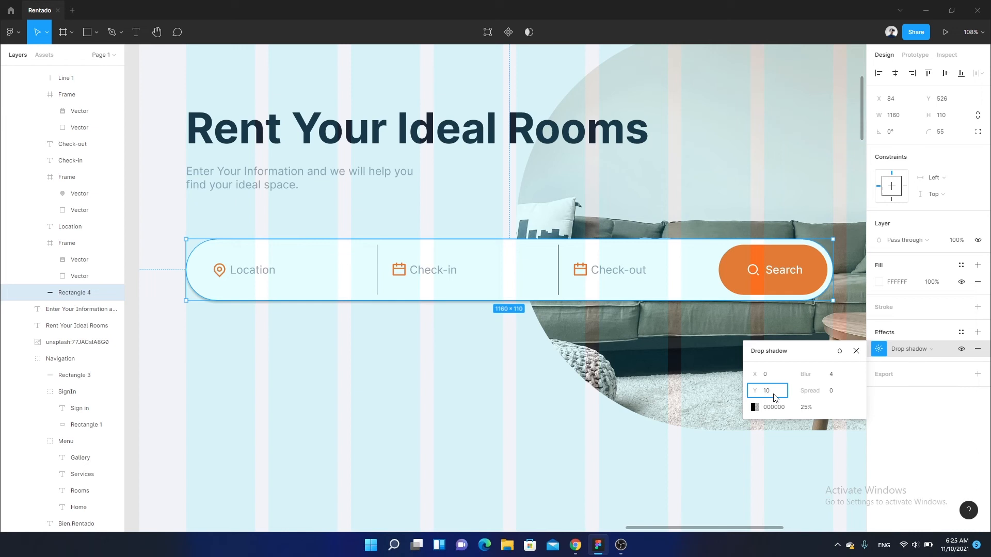
pyautogui.click(805, 408)
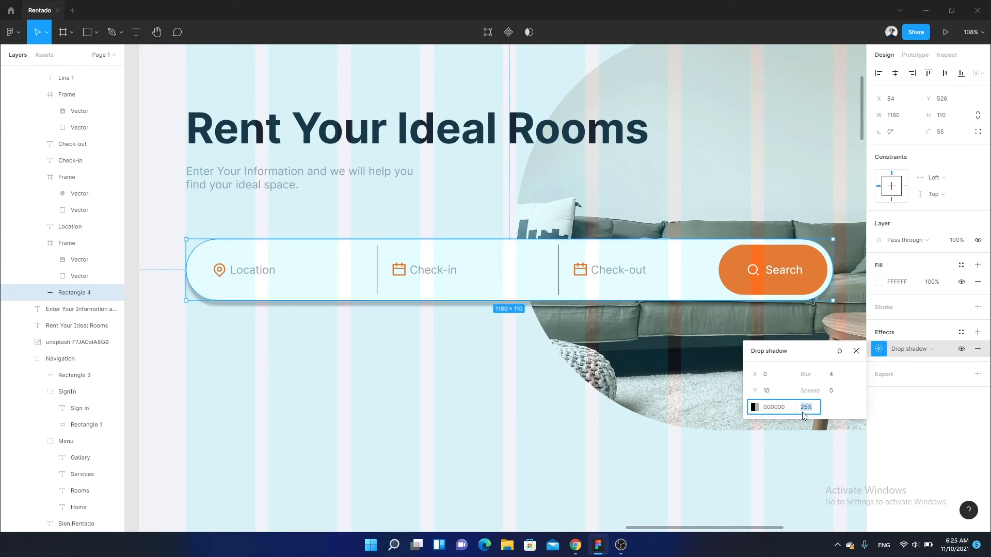
pyautogui.click(754, 407)
pyautogui.click(669, 481)
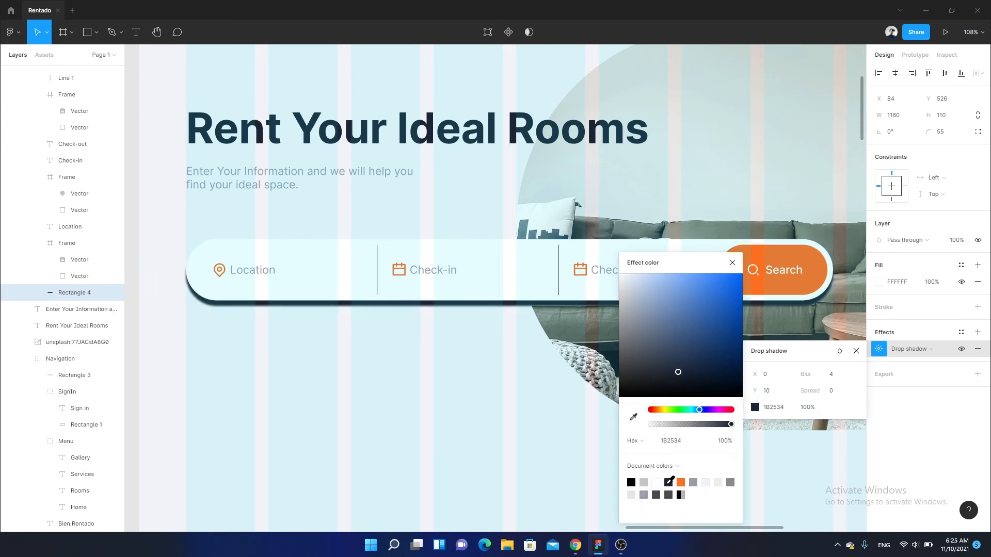
pyautogui.click(807, 407)
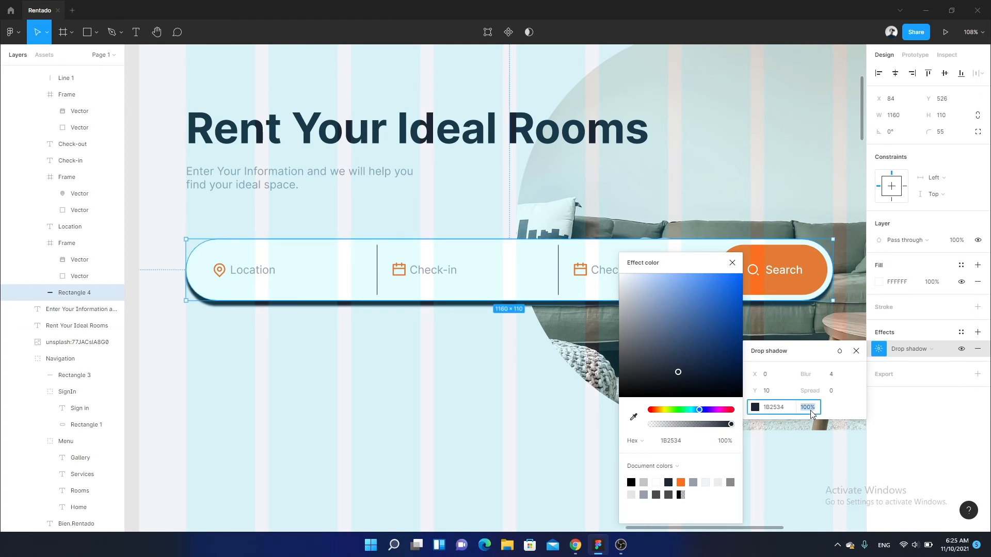
pyautogui.write('18')
pyautogui.press('Return')
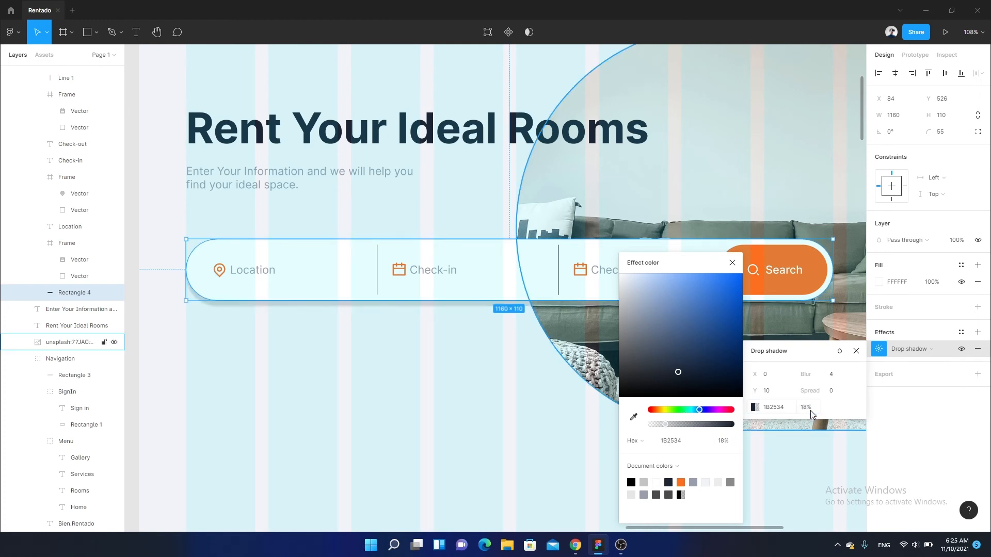
# - Set the shadow's blur to 34 and spread to -15, close the effect settings and deselect the filter bar background
pyautogui.click(835, 376)
pyautogui.write('34')
pyautogui.press('Return')
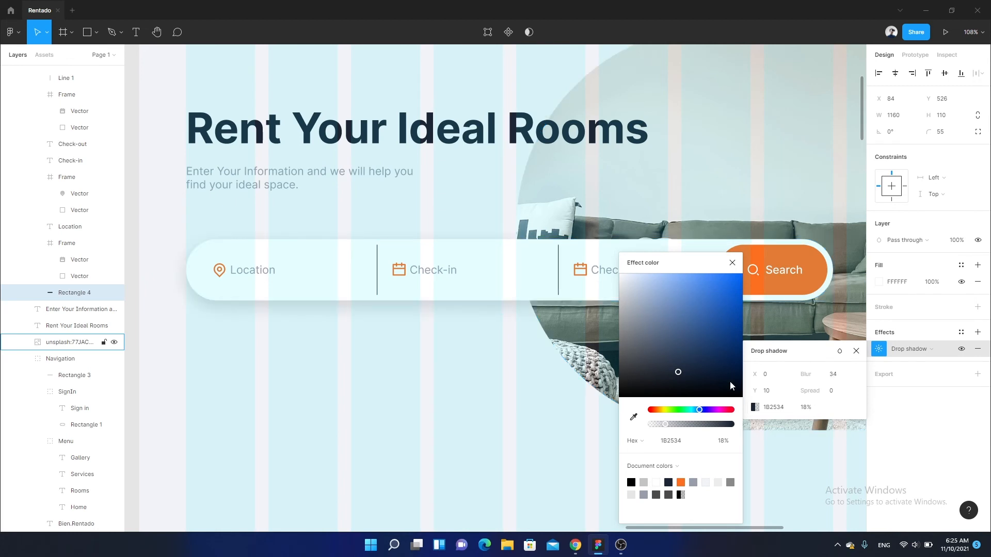
pyautogui.click(833, 392)
pyautogui.click(834, 392)
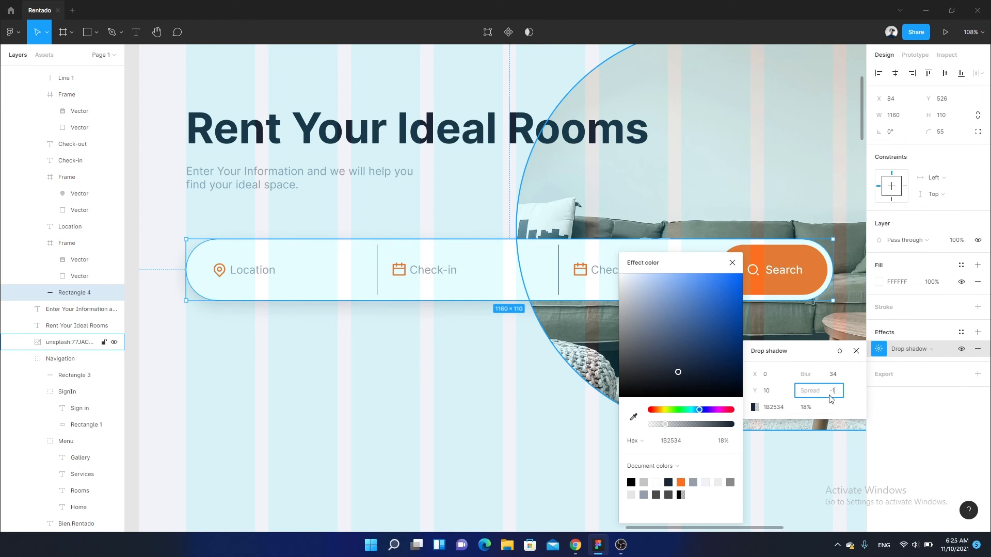
pyautogui.press('Return')
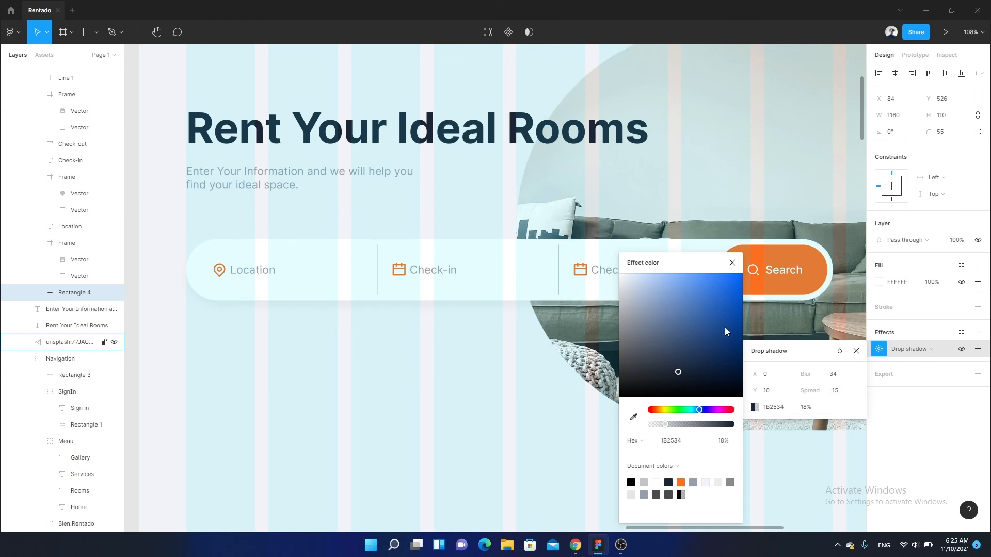
pyautogui.click(731, 264)
pyautogui.click(856, 351)
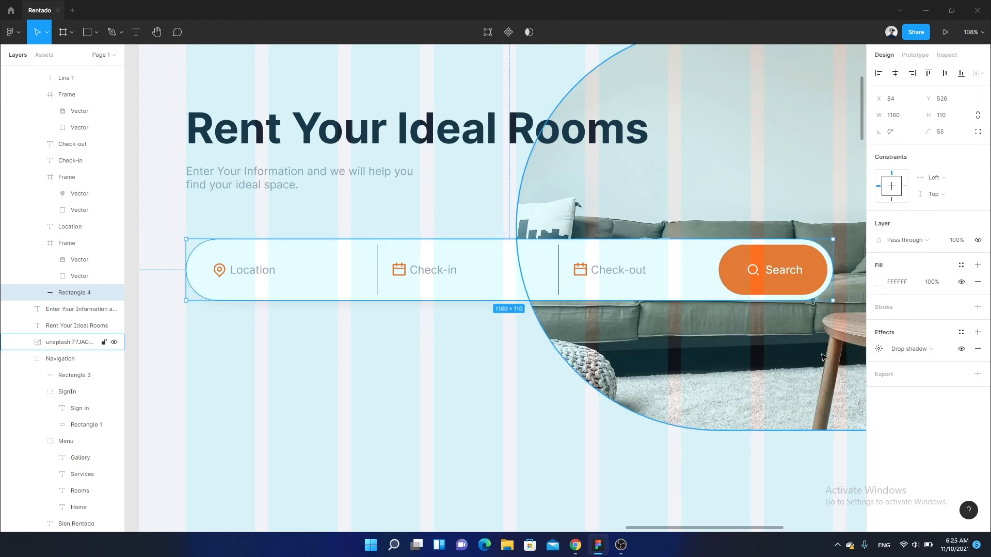
pyautogui.click(504, 360)
pyautogui.scroll(-4, 504, 361)
pyautogui.moveTo(475, 337); pyautogui.dragTo(391, 347)
pyautogui.scroll(1, 431, 298)
pyautogui.moveTo(376, 234); pyautogui.dragTo(347, 204)
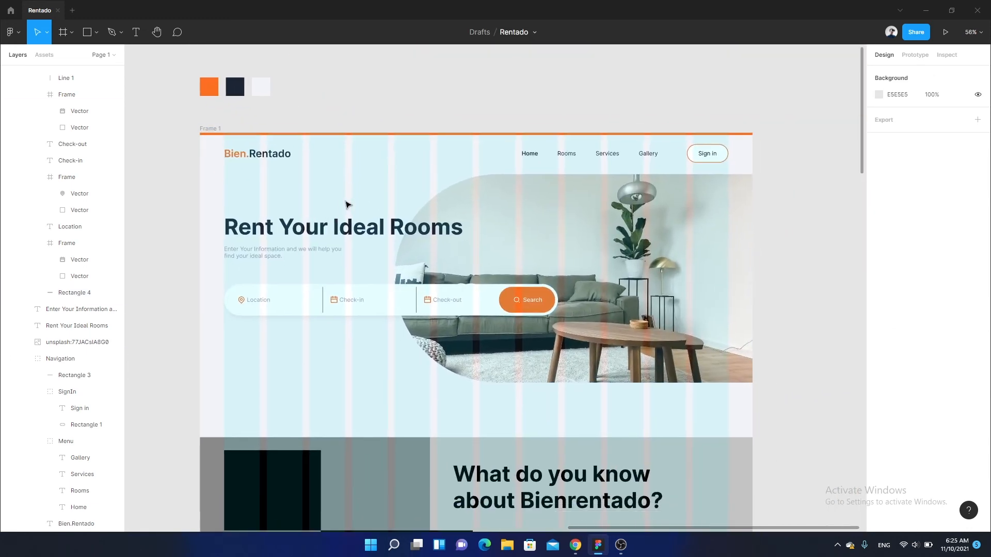